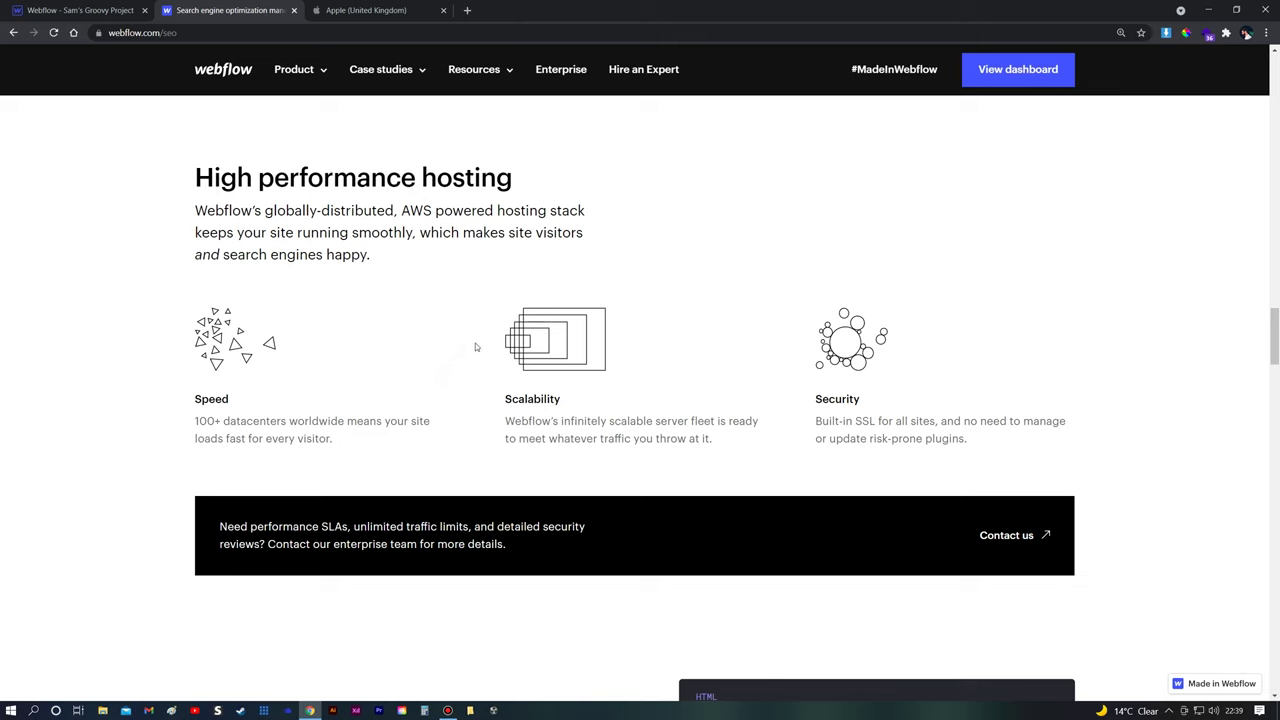
Review the Webflow SEO reference page, scrolling down to its Flexible CMS section and back
left_click(380, 10)
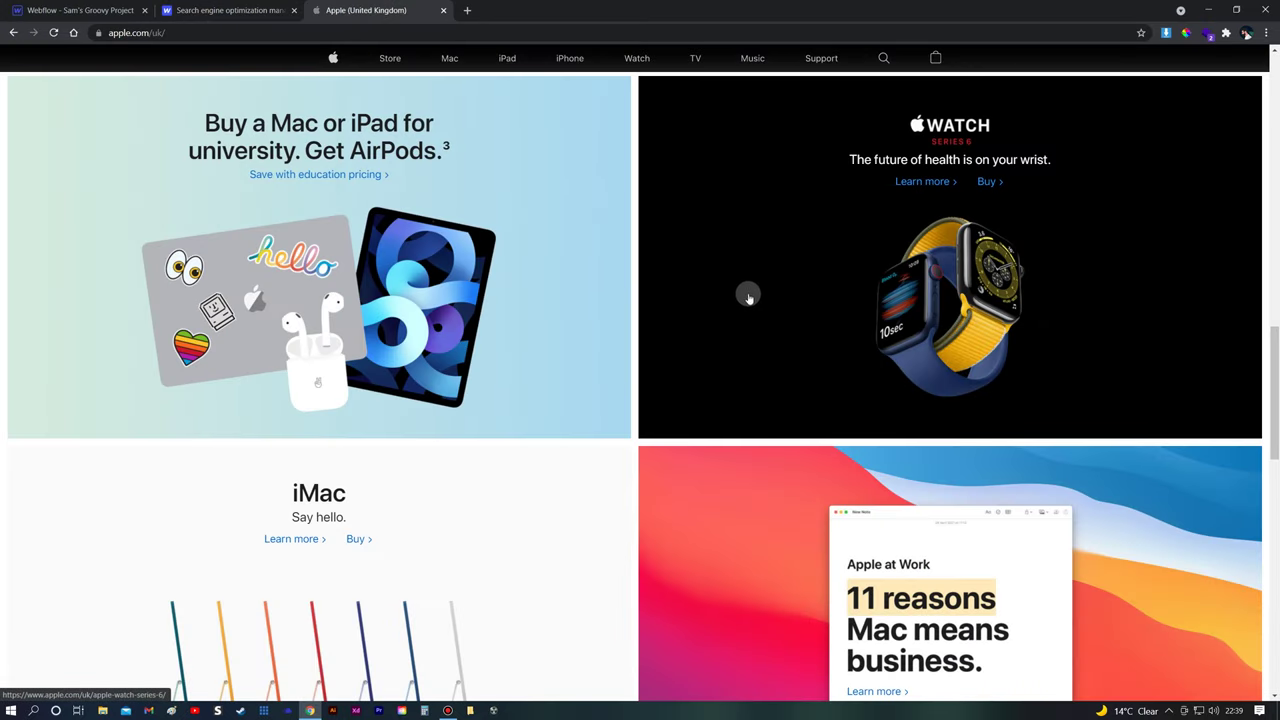
mouse_move(1275, 373)
left_mouse_down()
mouse_move(1275, 484)
mouse_move(1276, 347)
mouse_move(1276, 387)
left_mouse_up()
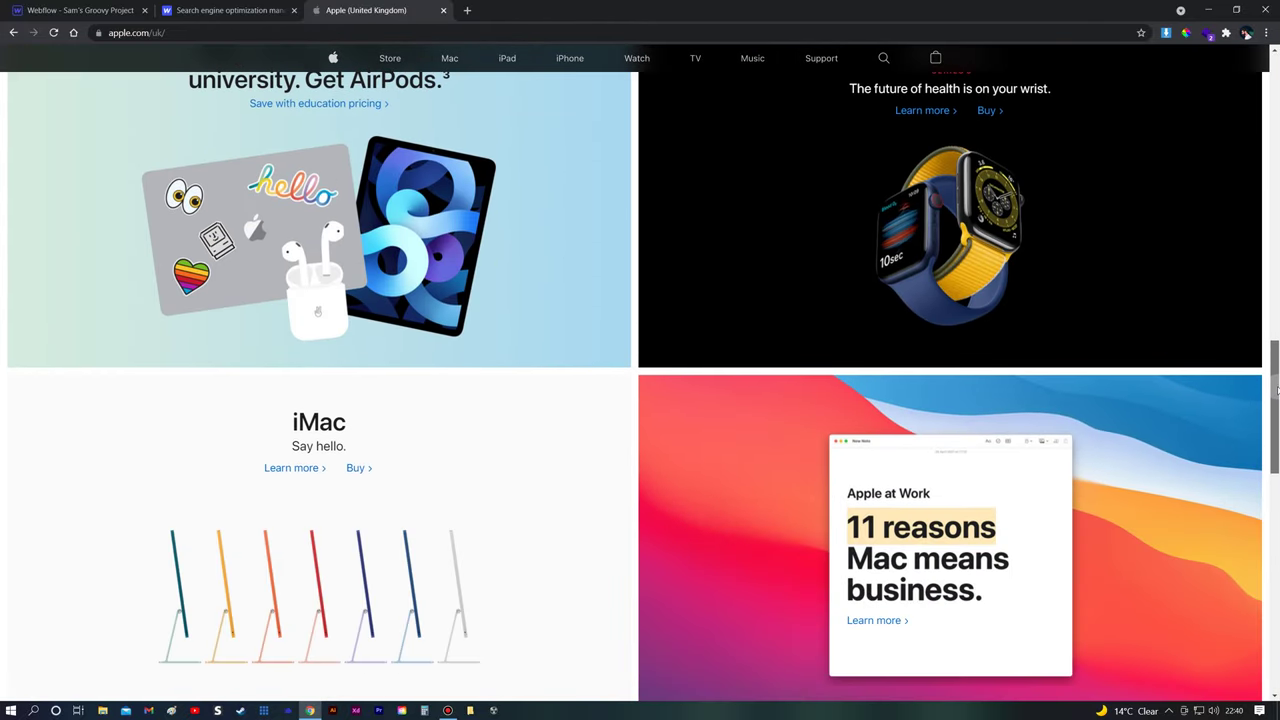
left_click(228, 11)
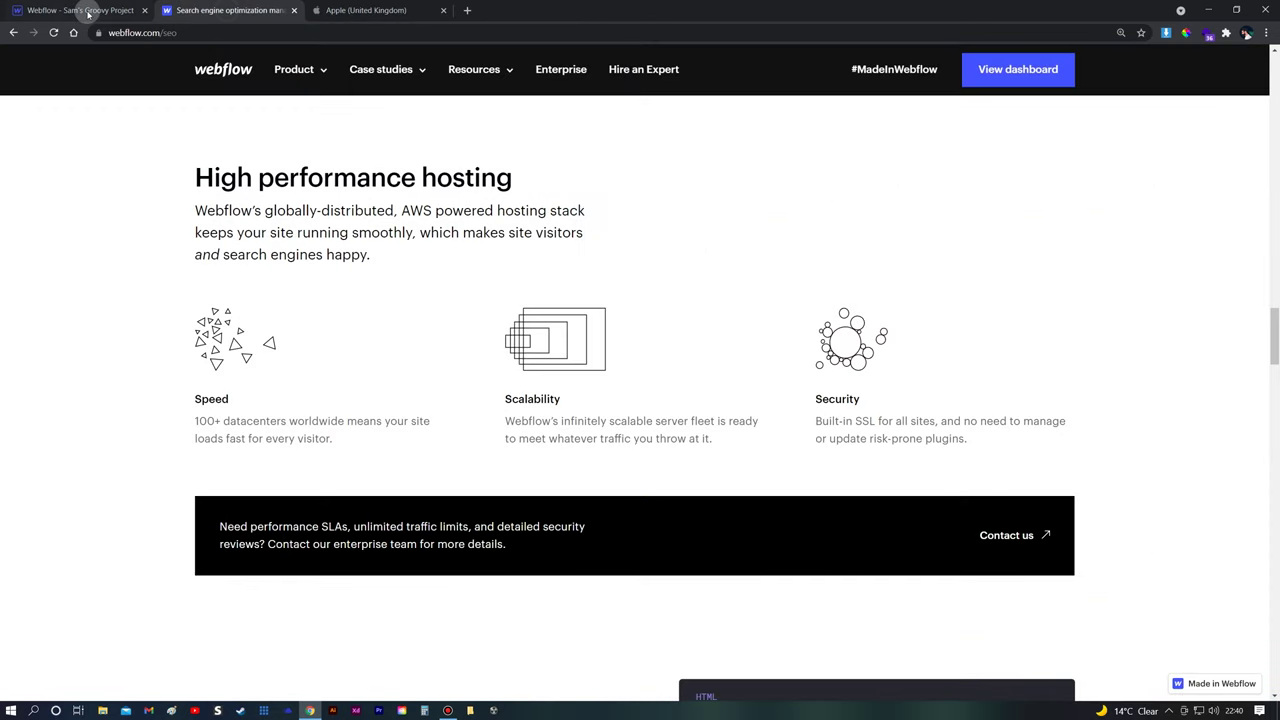
left_click(86, 9)
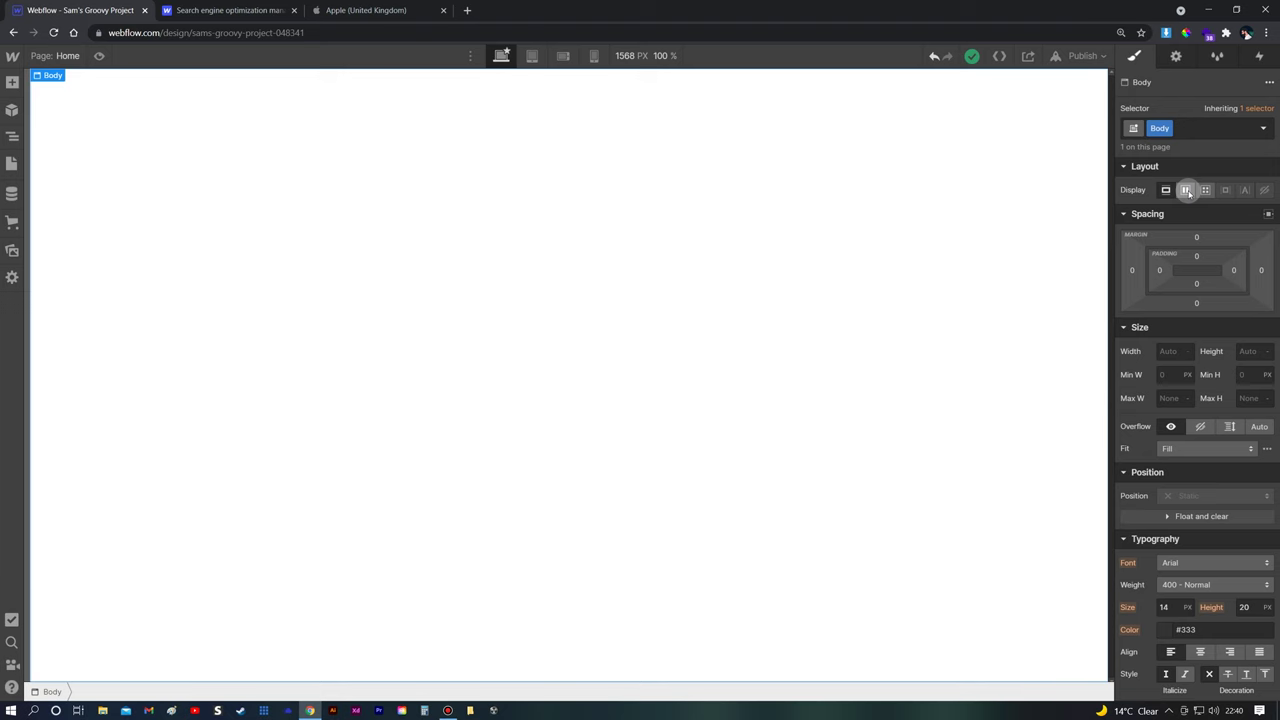
left_click(246, 11)
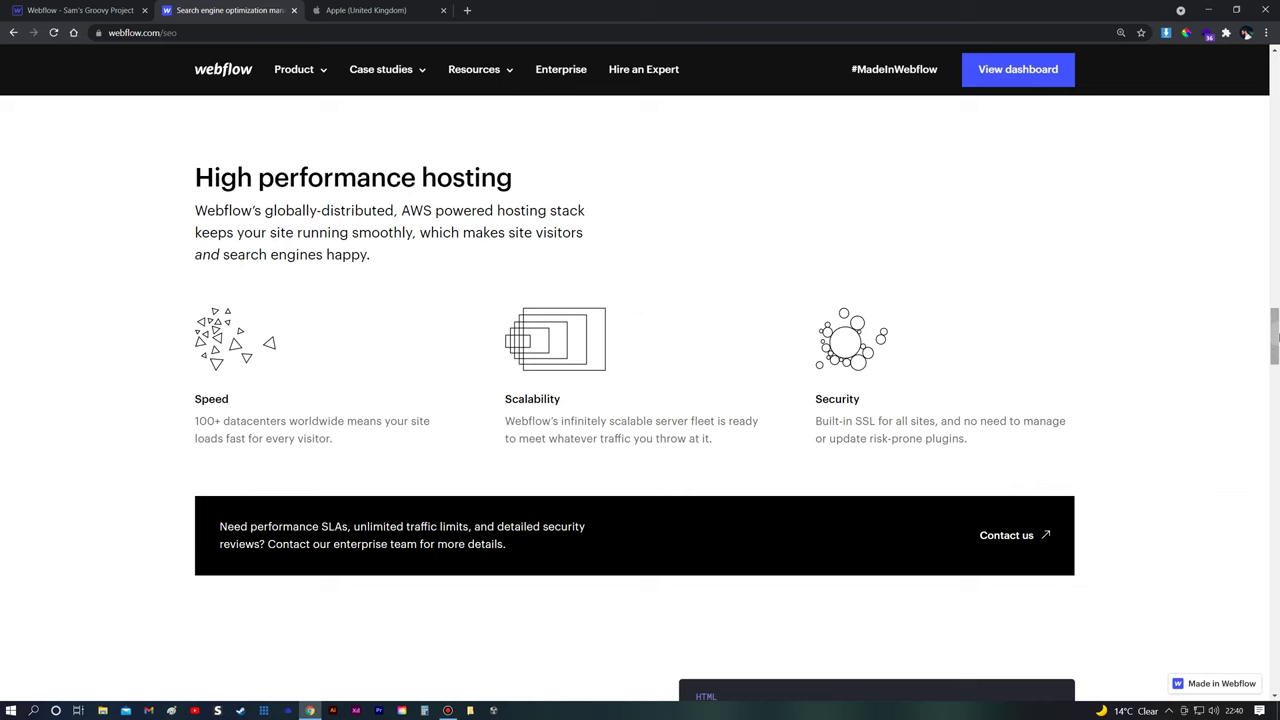
scroll(452, 194, "down", 2)
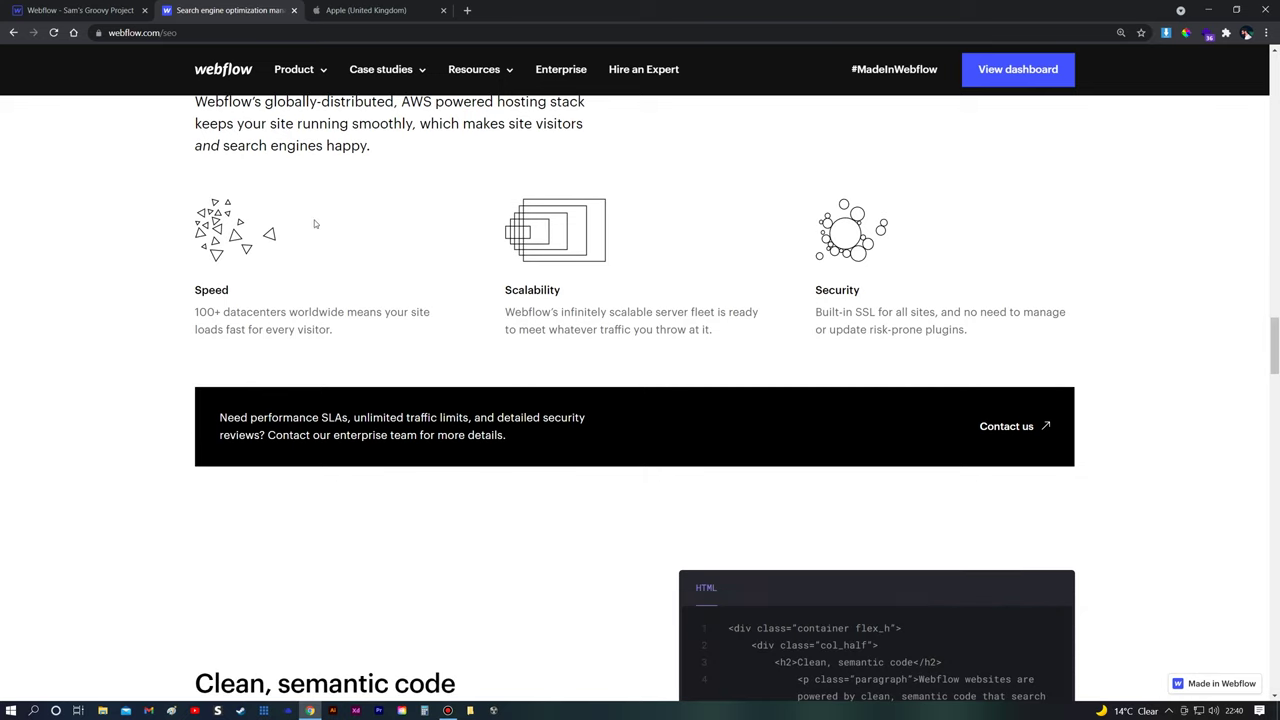
scroll(1275, 321, "down", 10)
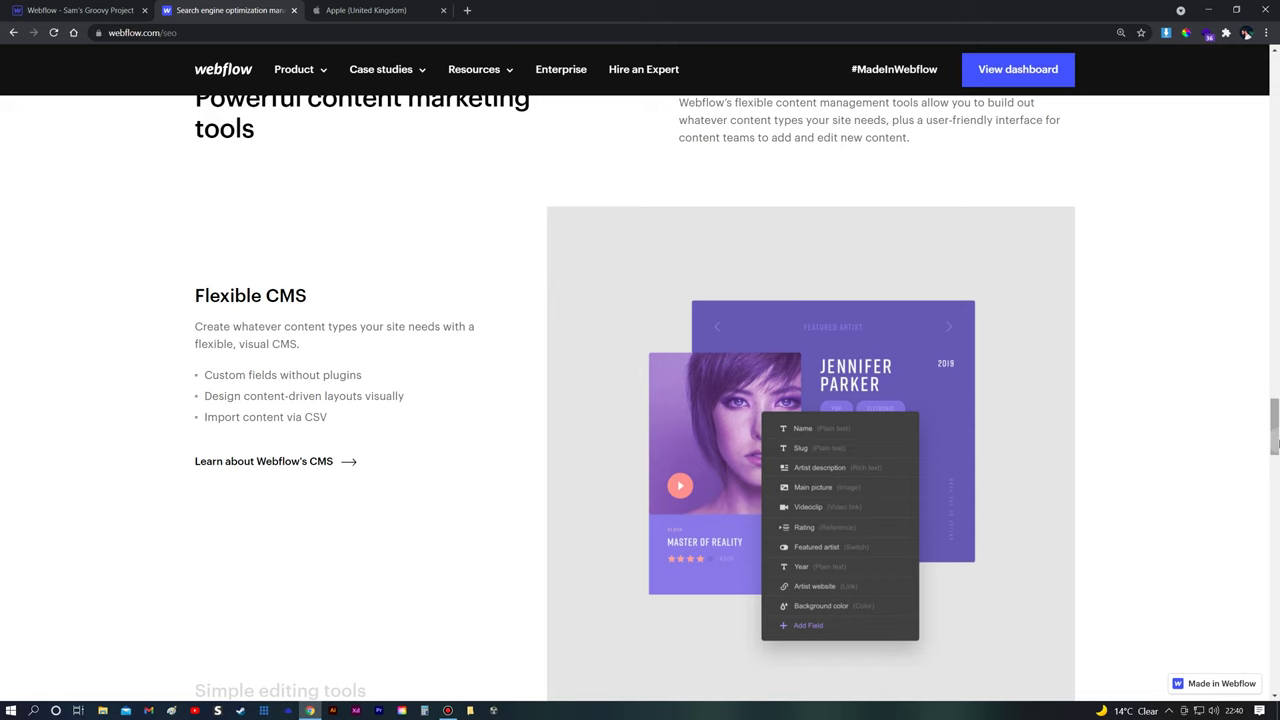
left_click_drag(1276, 440, 1213, 322)
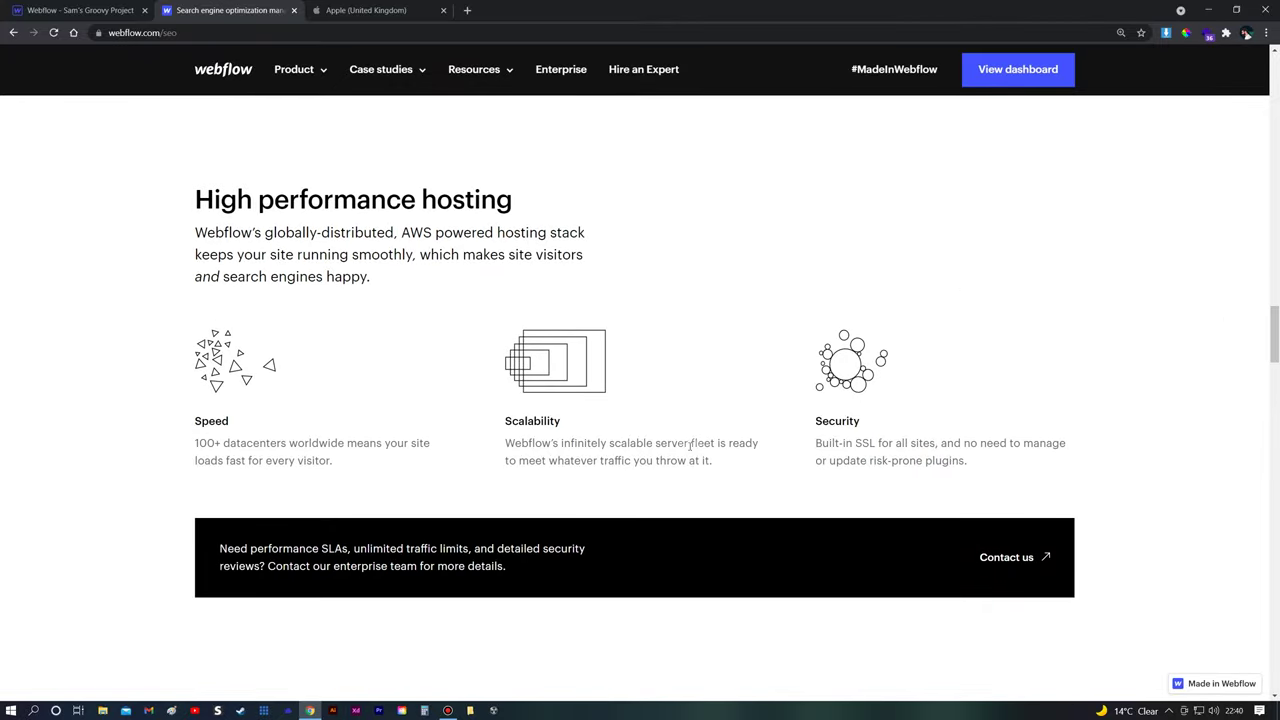
Inspect the reference hosting grid's code in DevTools, then return to the empty Designer Home page
right_click(662, 375)
left_click(705, 524)
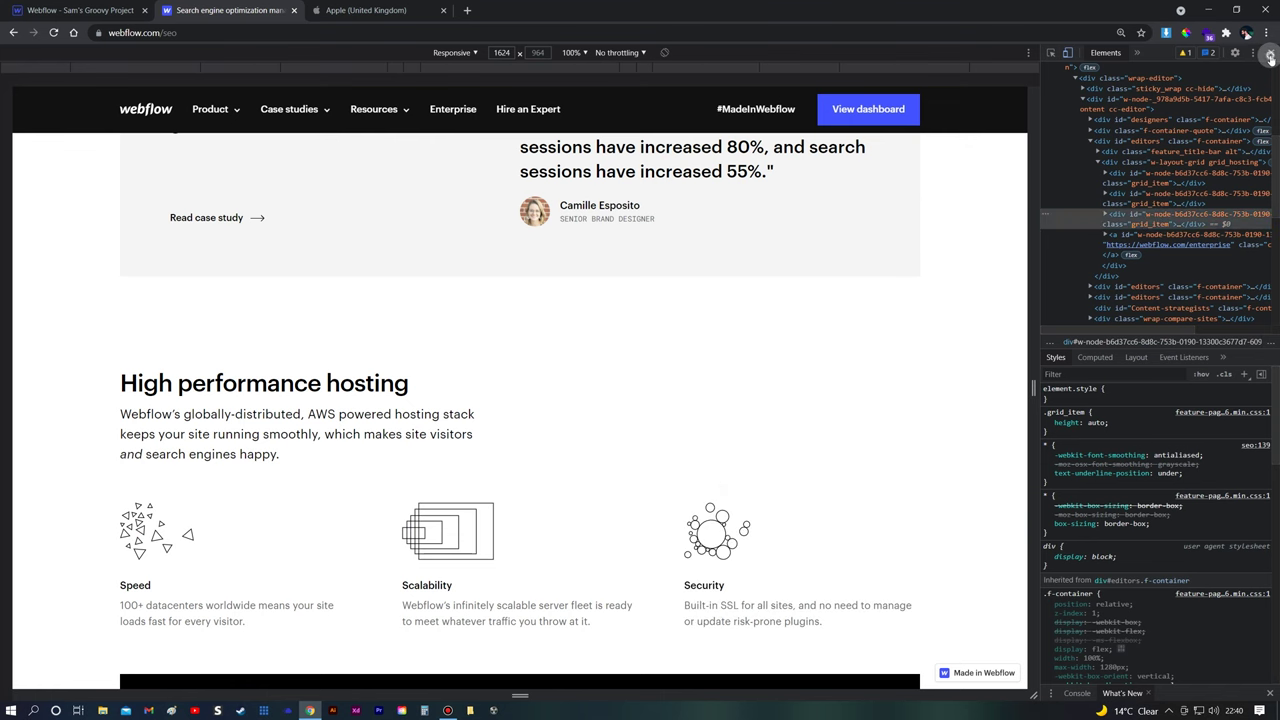
left_click(1271, 52)
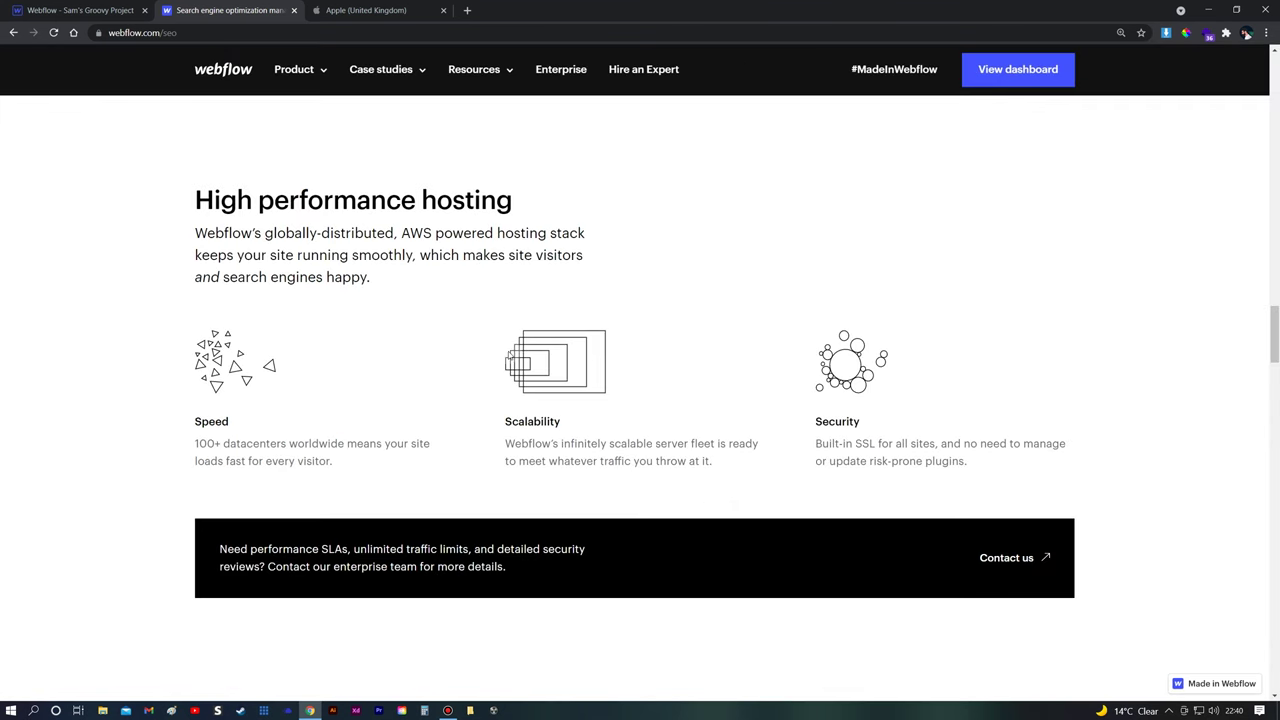
left_click(82, 10)
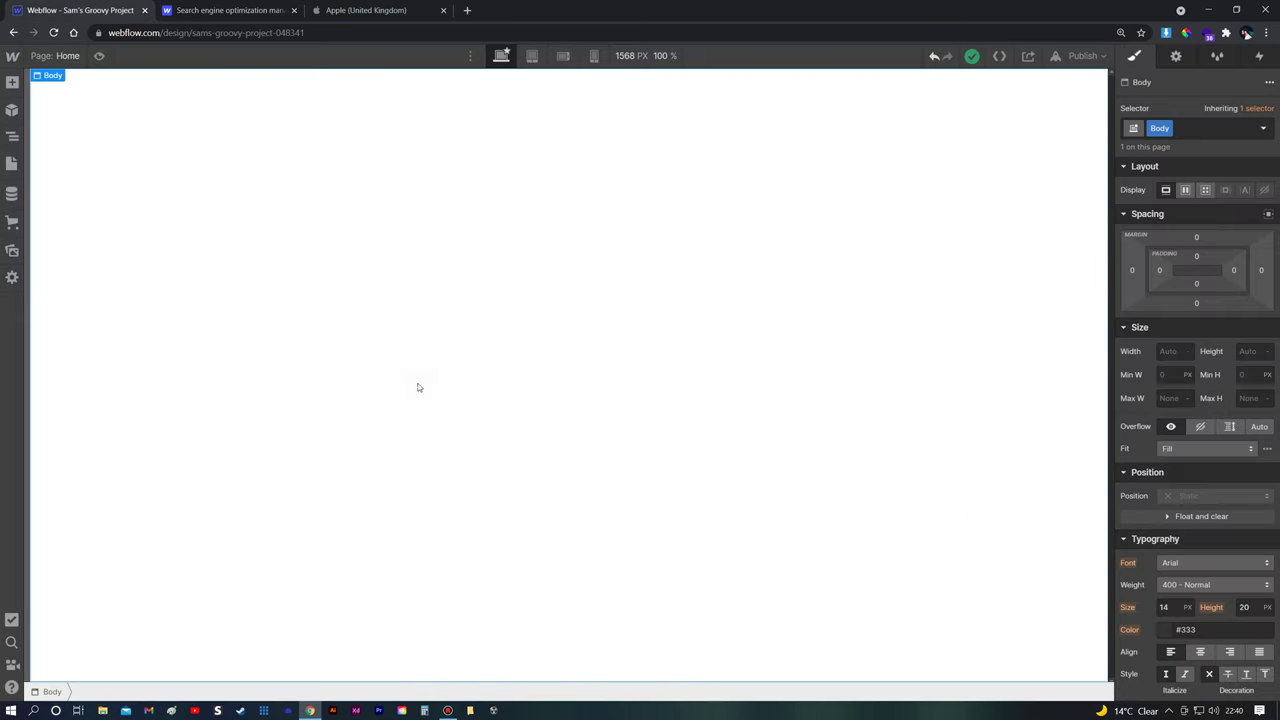
Add a section with 100 VH minimum height and flex display, centred vertically and horizontally
key("a")
left_click(49, 200)
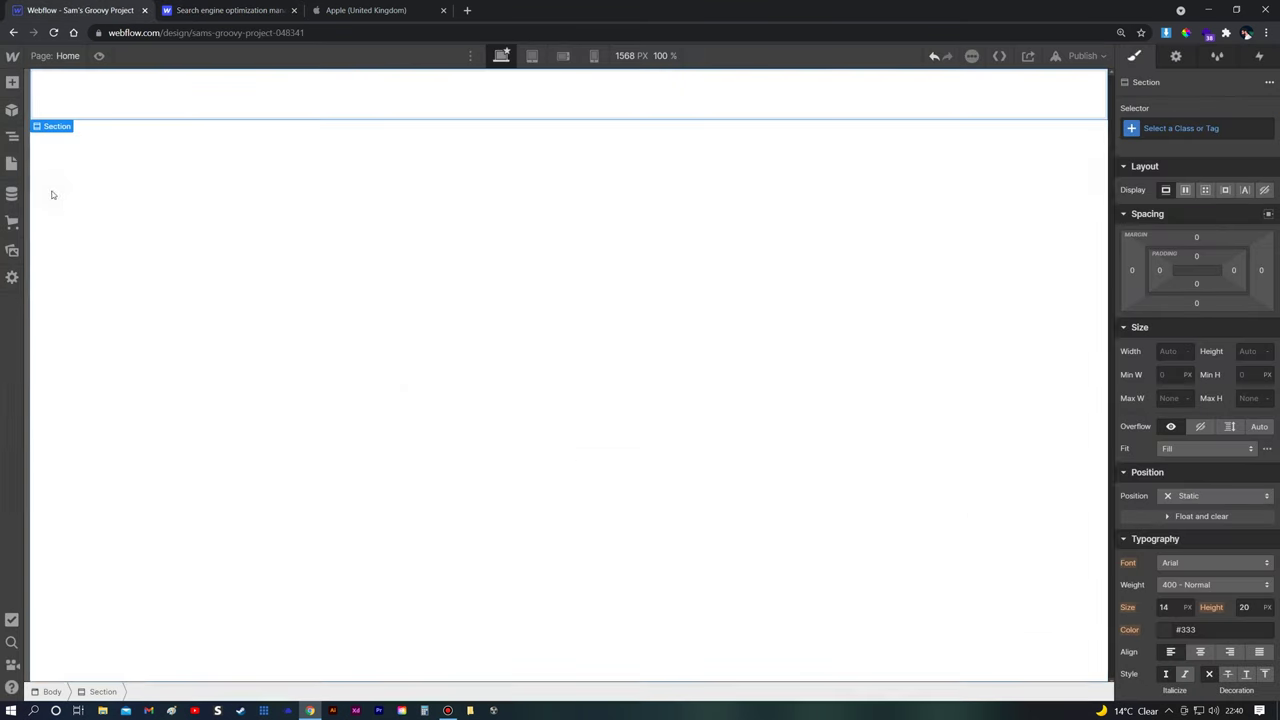
left_click(1250, 374)
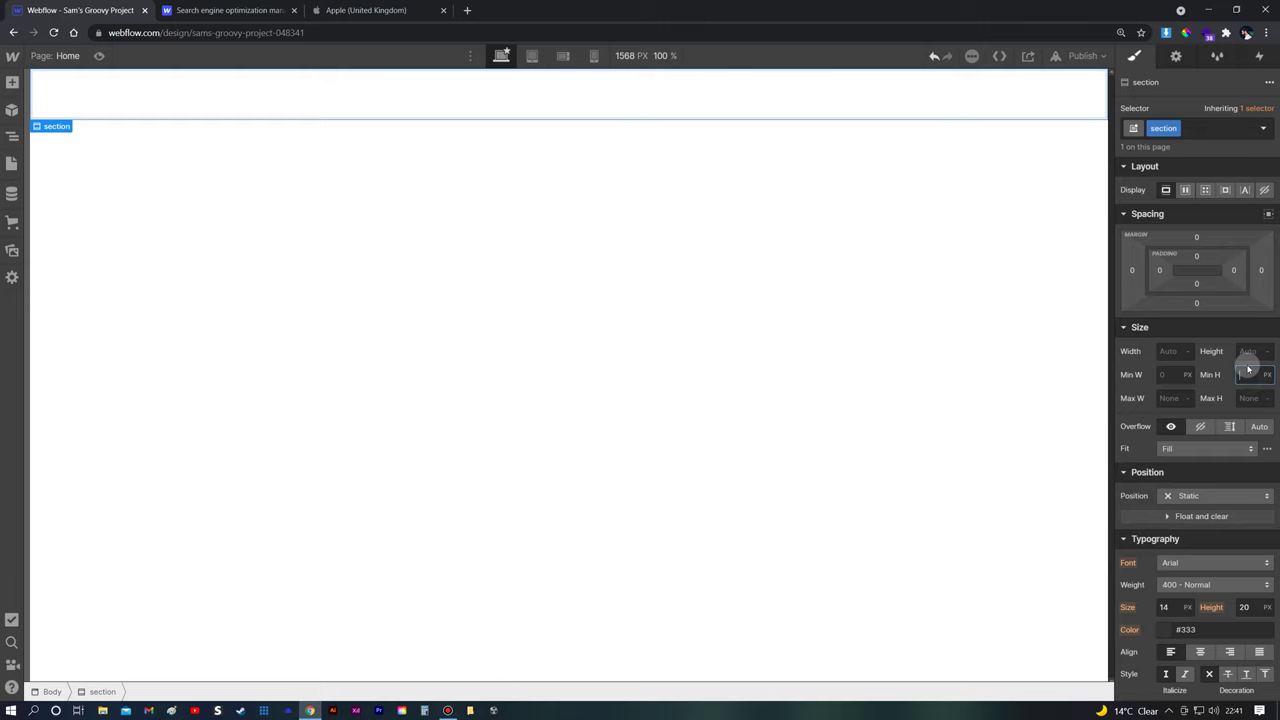
key("Return")
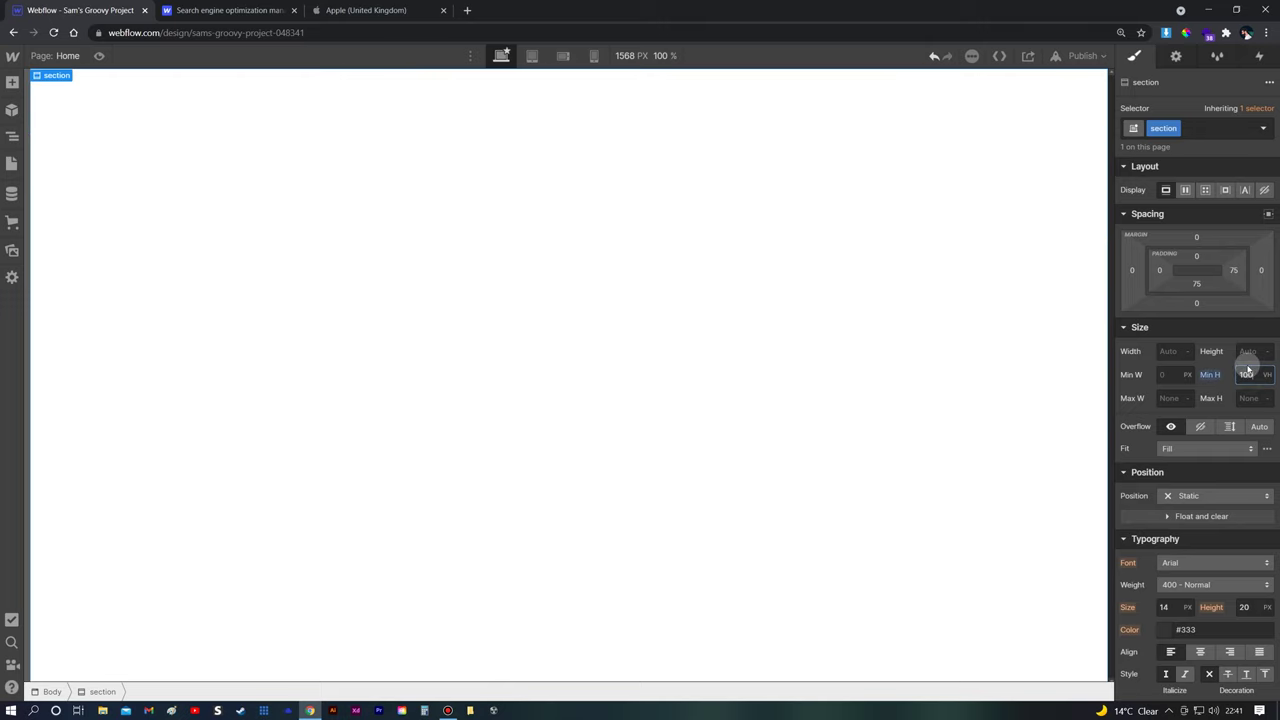
left_click(1184, 191)
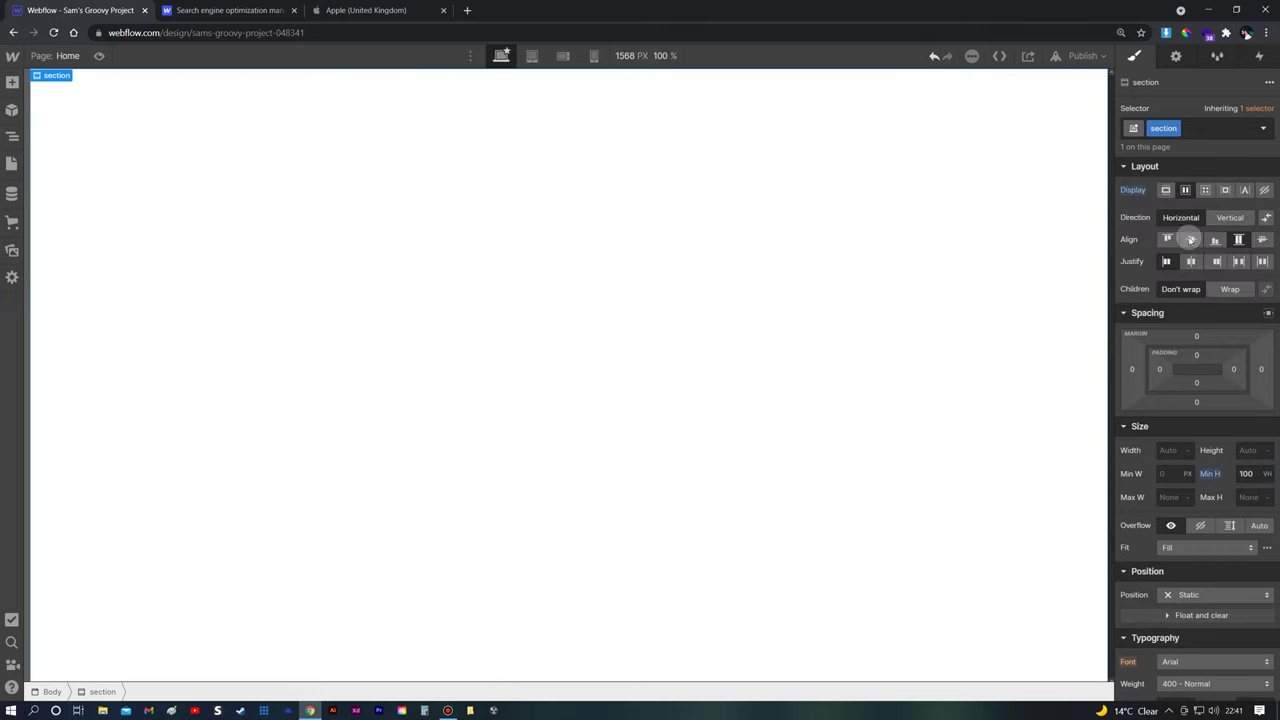
left_click(1191, 239)
left_click(1191, 261)
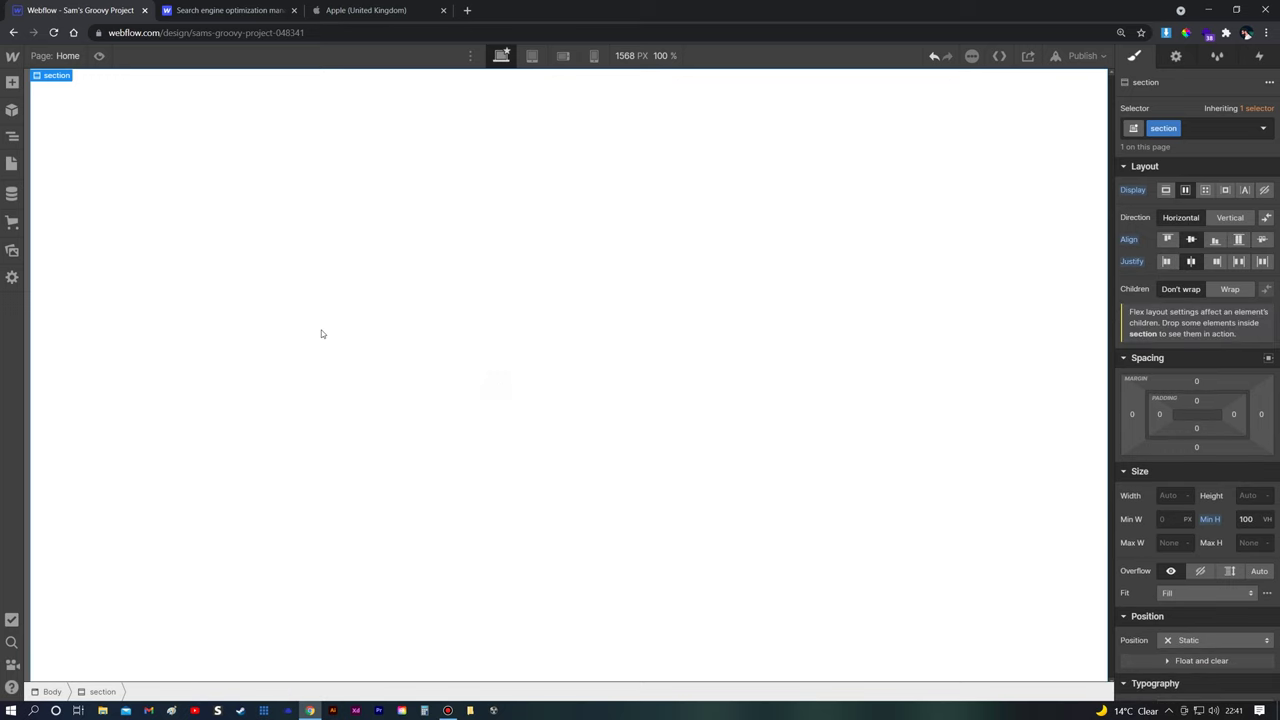
key("a")
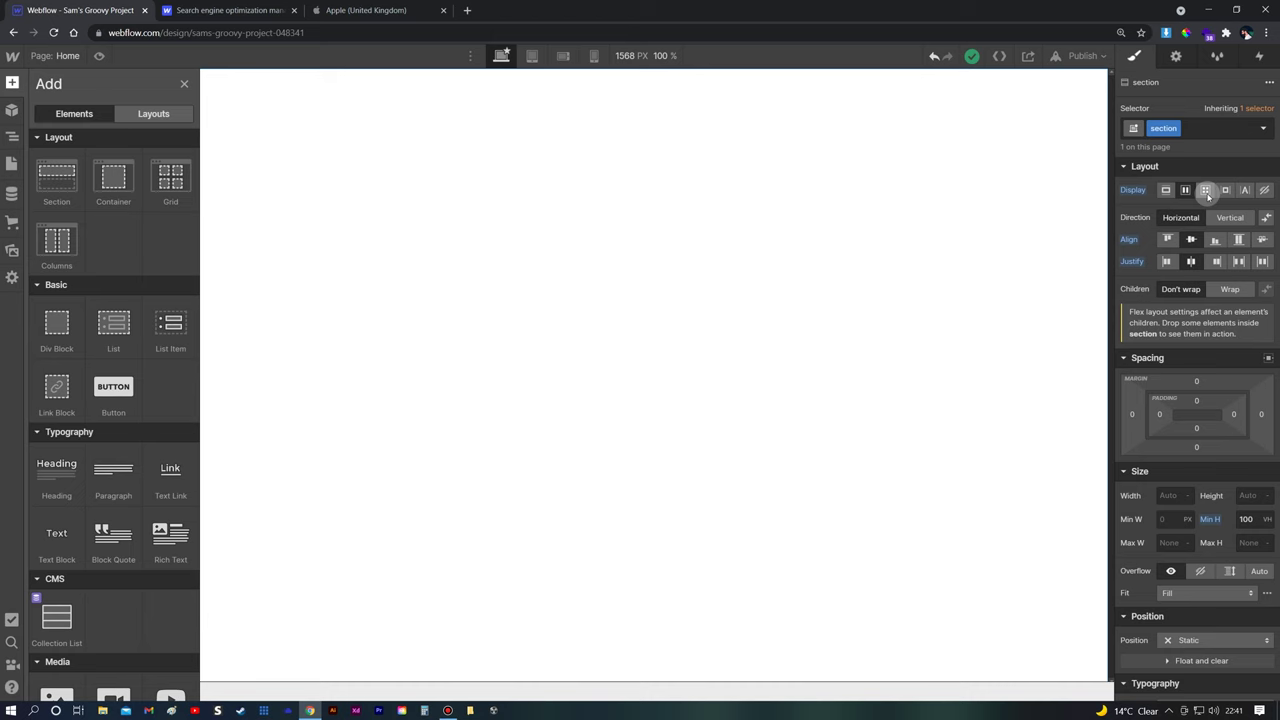
Insert a grid into the section and trim it to three 1fr columns and one Auto row
left_click(170, 190)
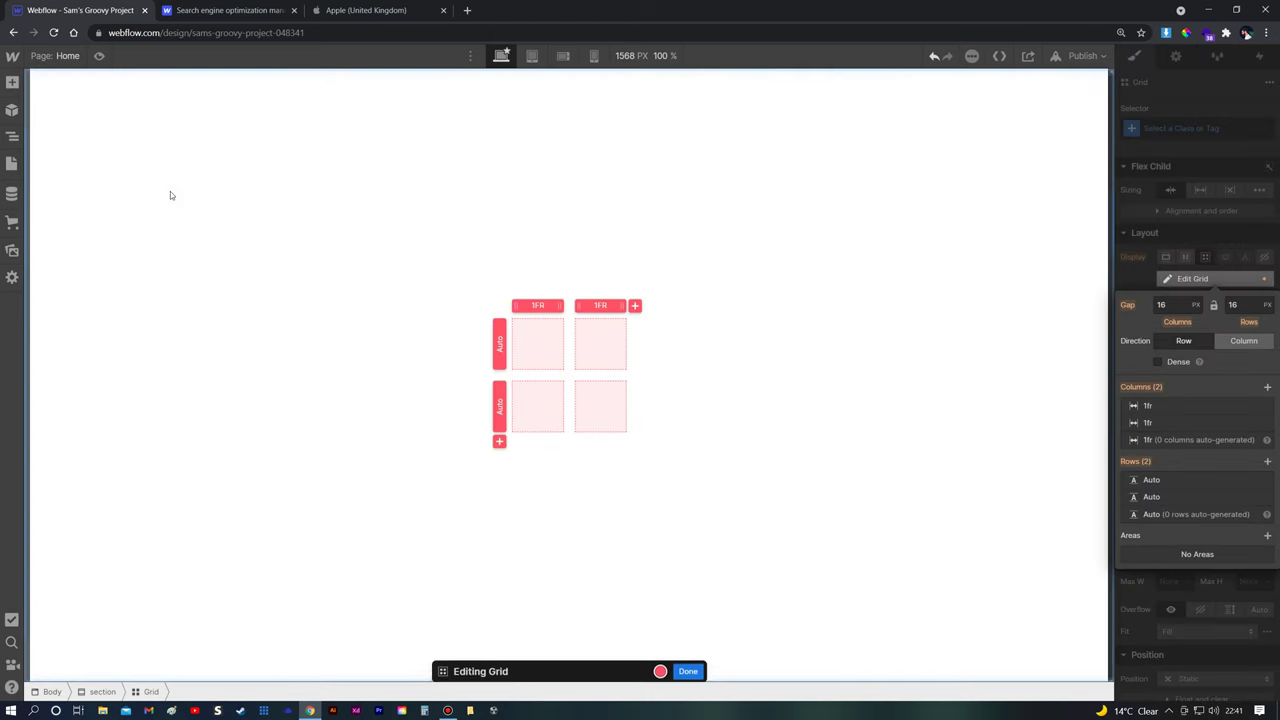
left_click(635, 306)
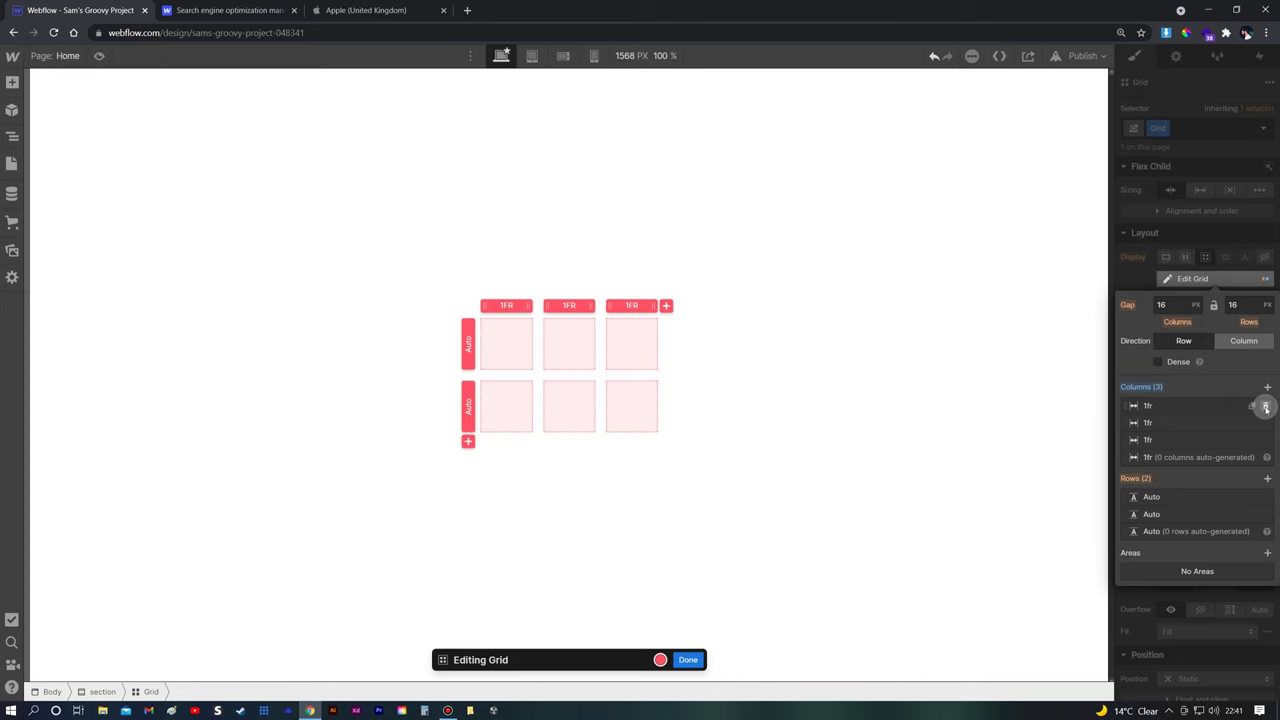
left_click(1253, 407)
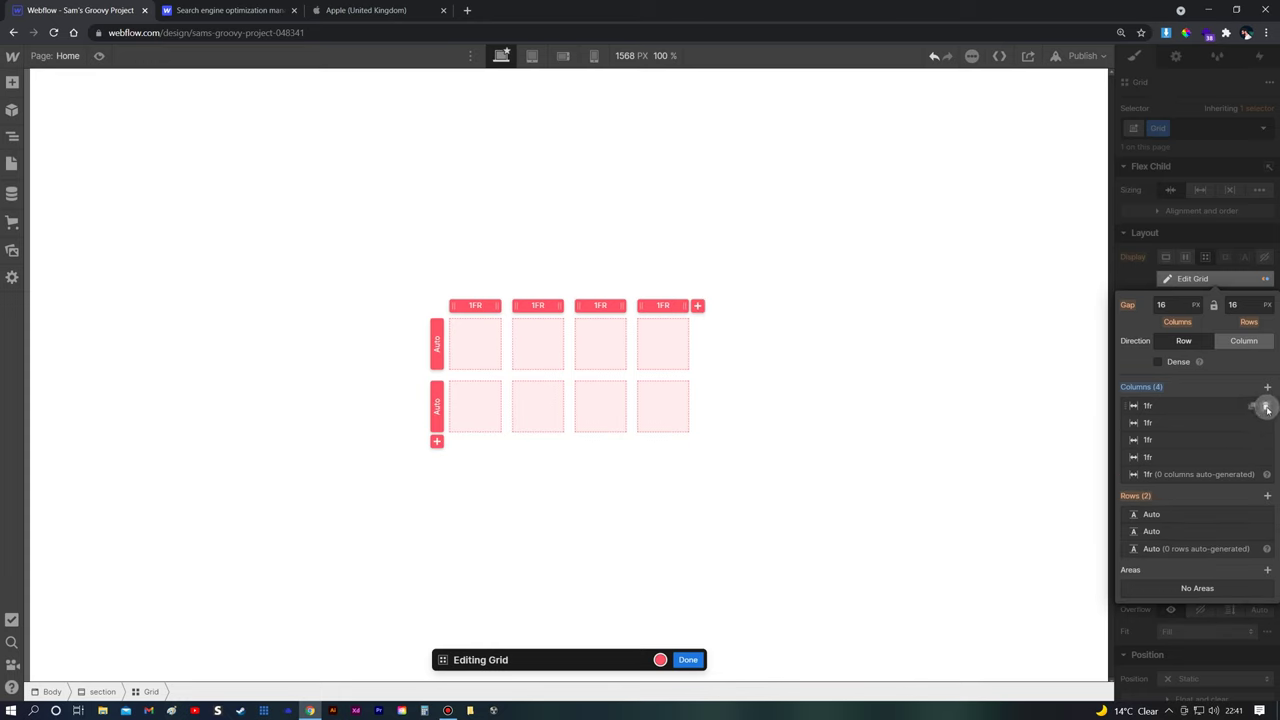
left_click(1266, 408)
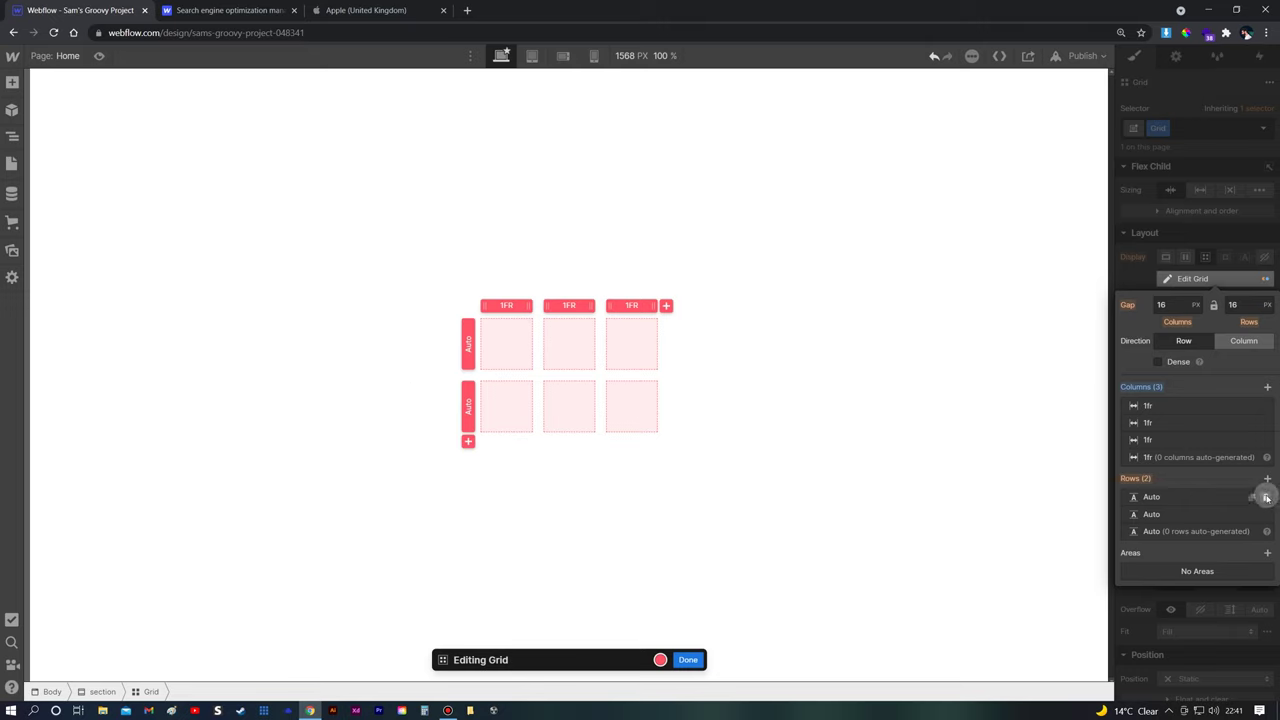
left_click(1266, 497)
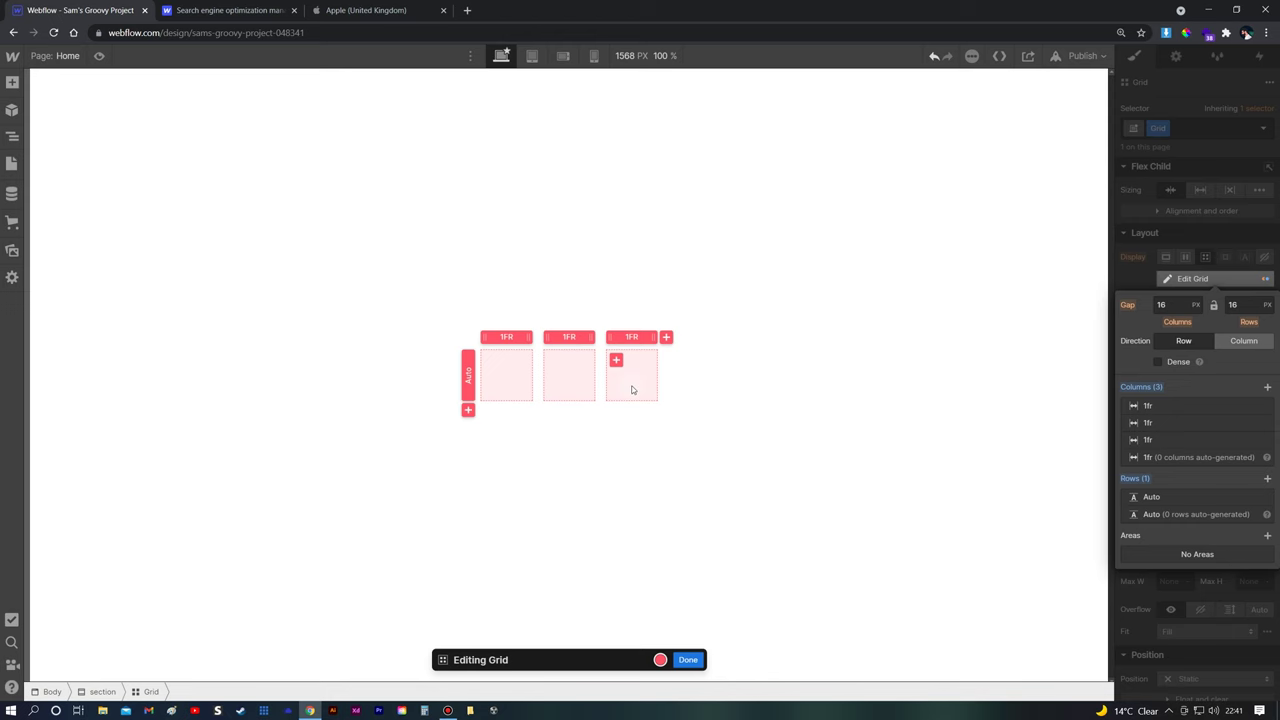
left_click(688, 660)
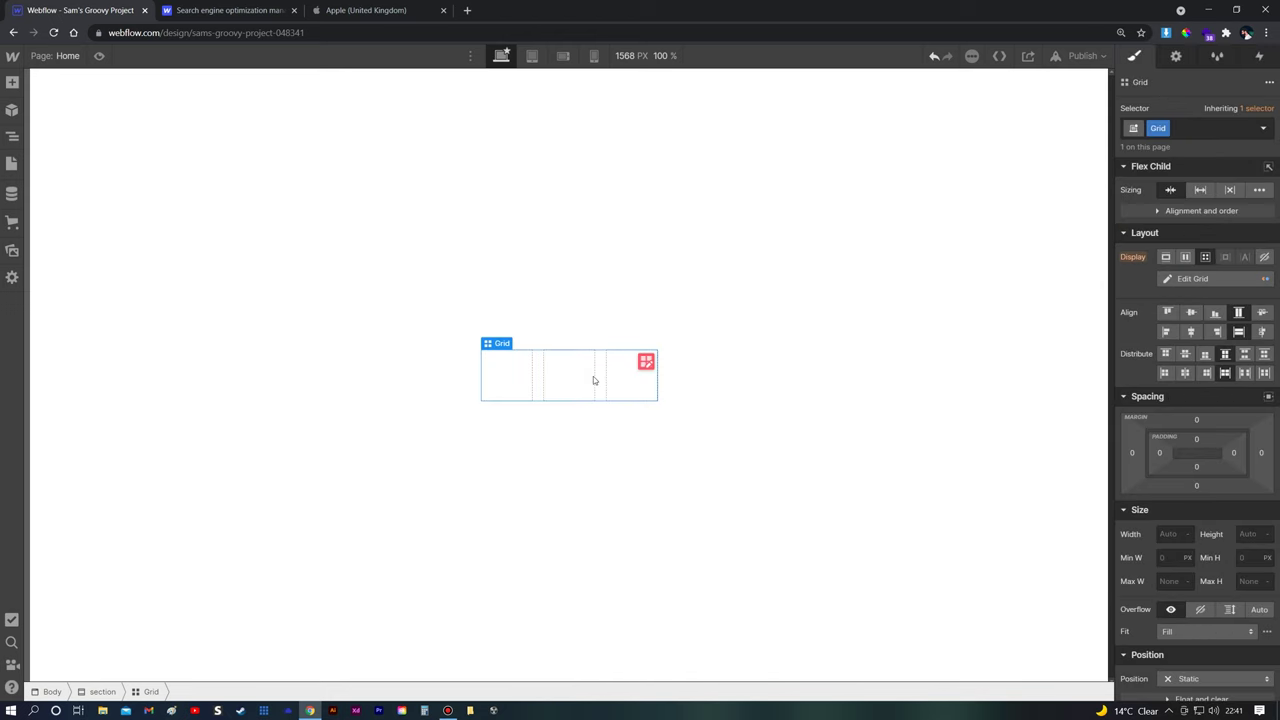
Cap the grid's maximum width at 1100 px, checking the reference page along the way
left_click(1201, 190)
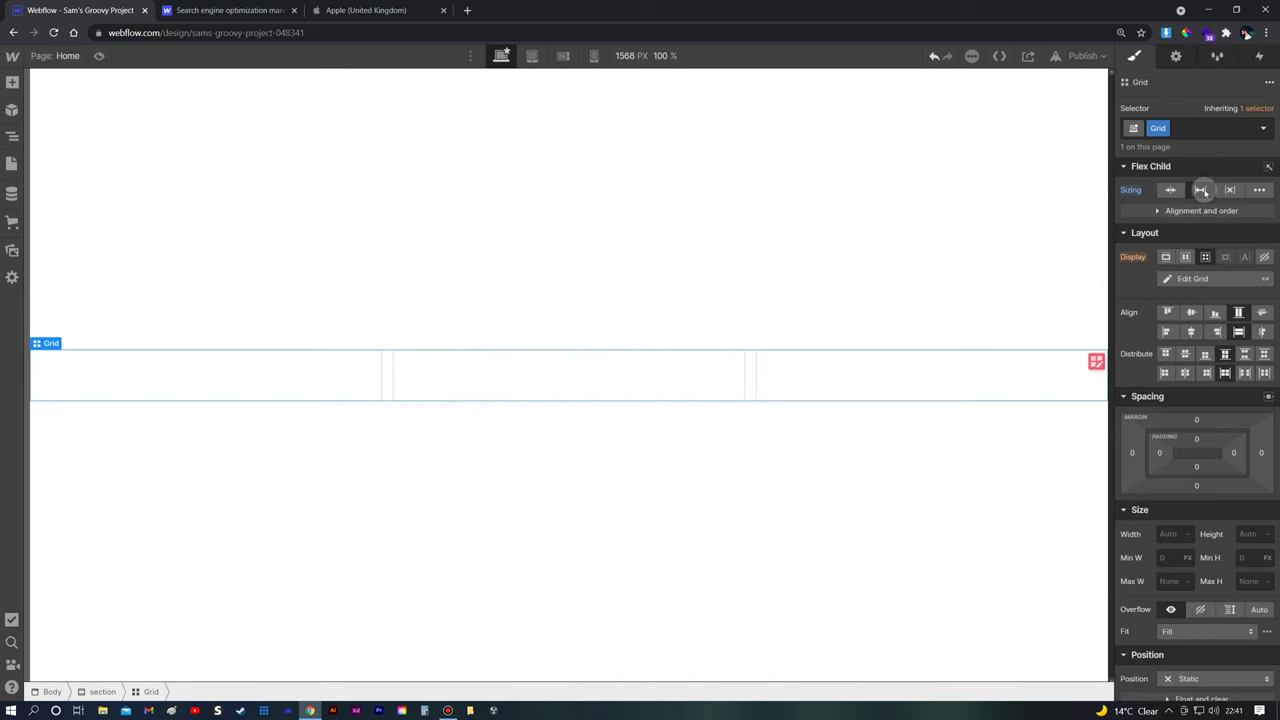
left_click(1172, 580)
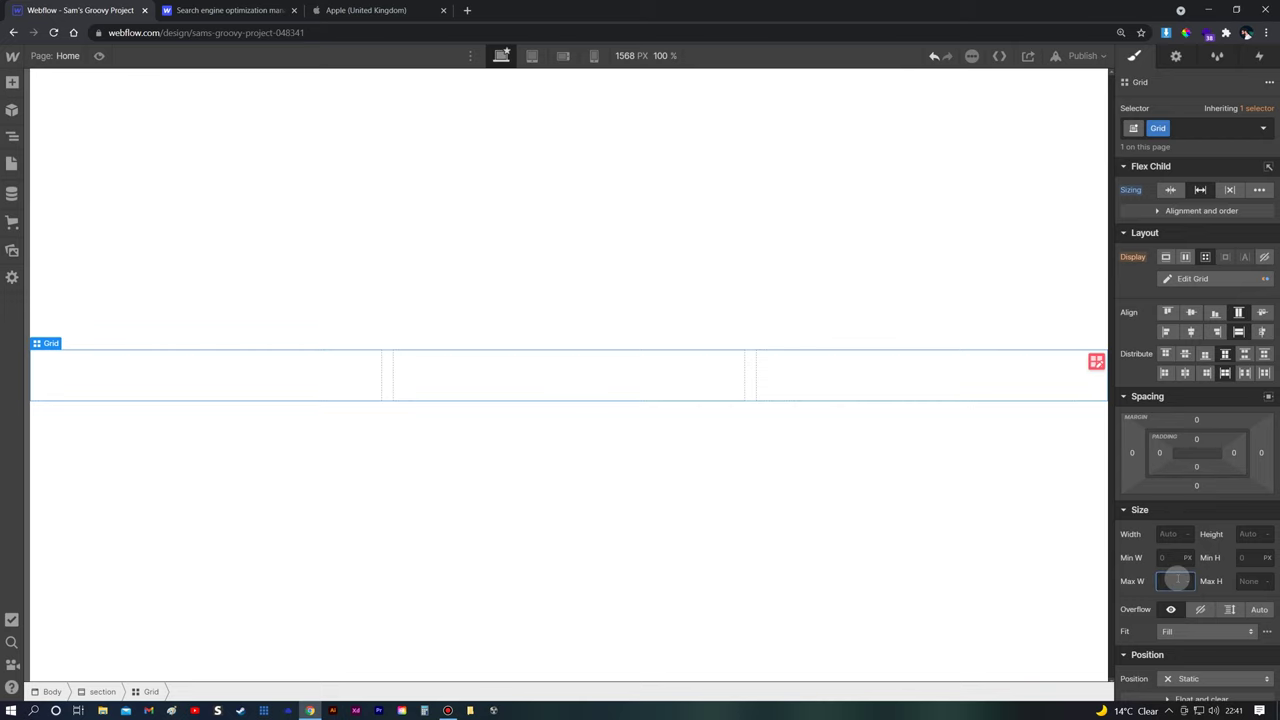
key("Return")
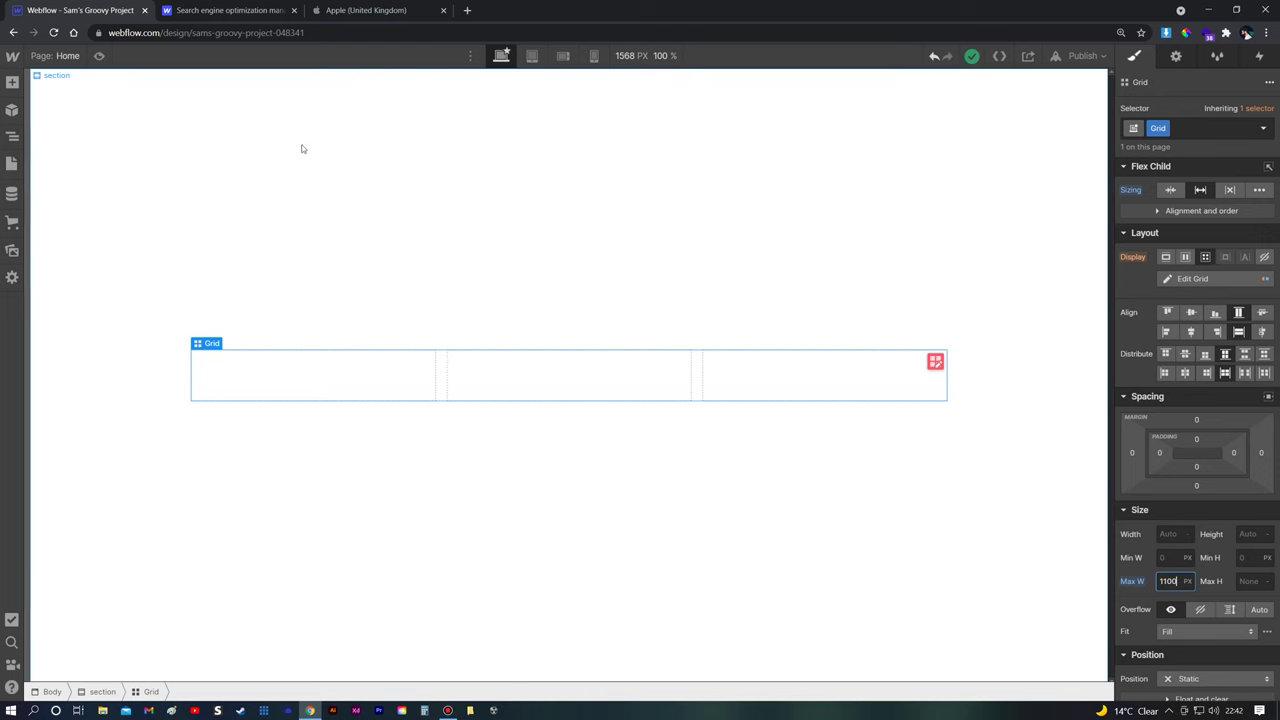
left_click(230, 10)
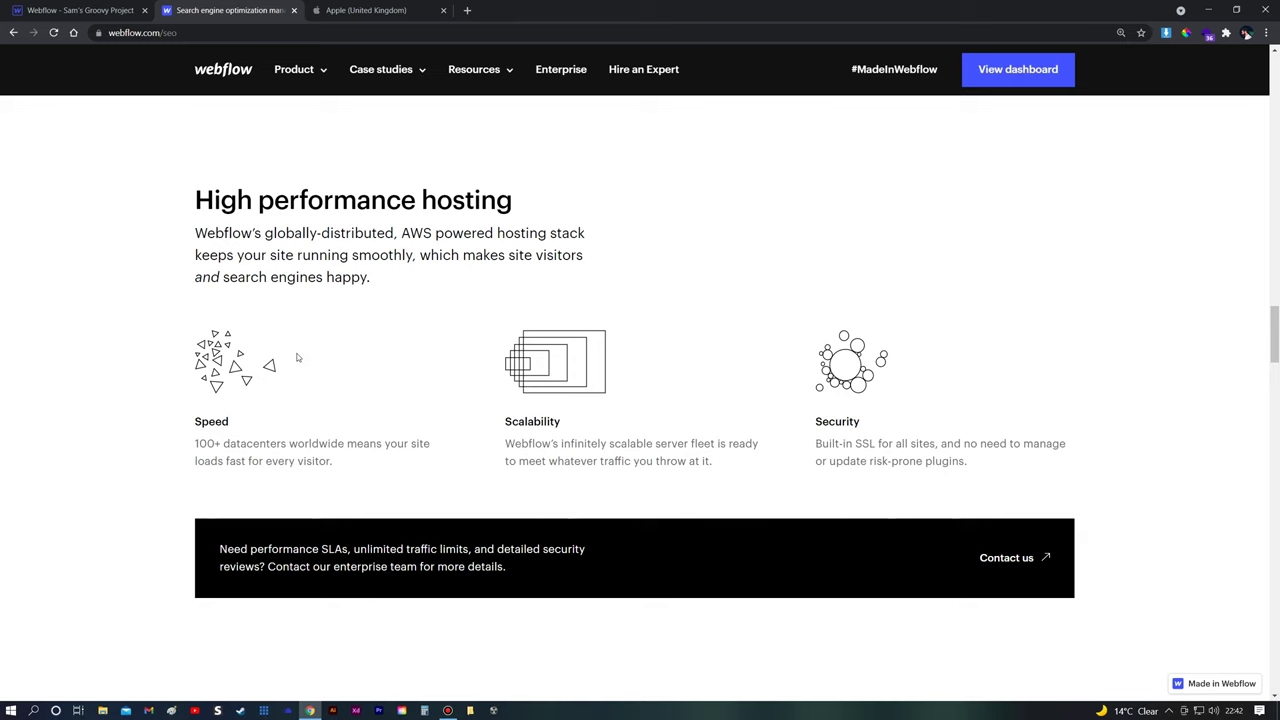
left_click(85, 10)
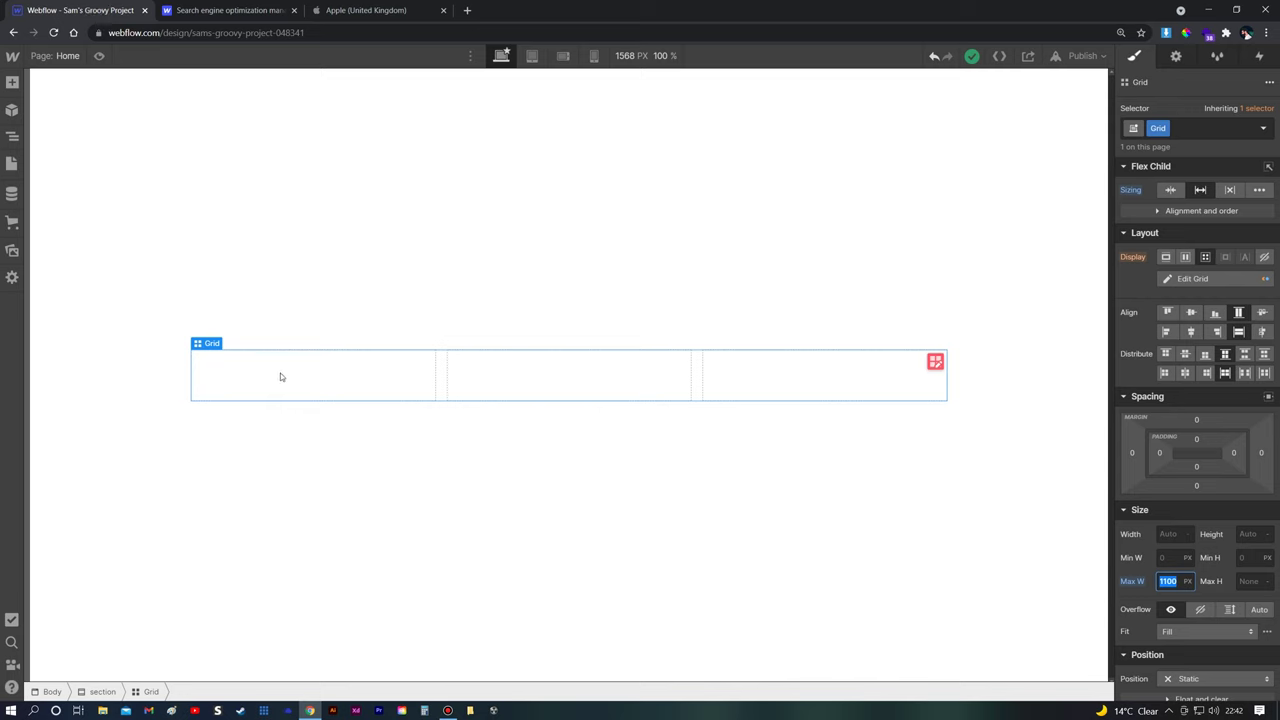
left_click(281, 379)
Insert a div block into the grid's first cell
key("a")
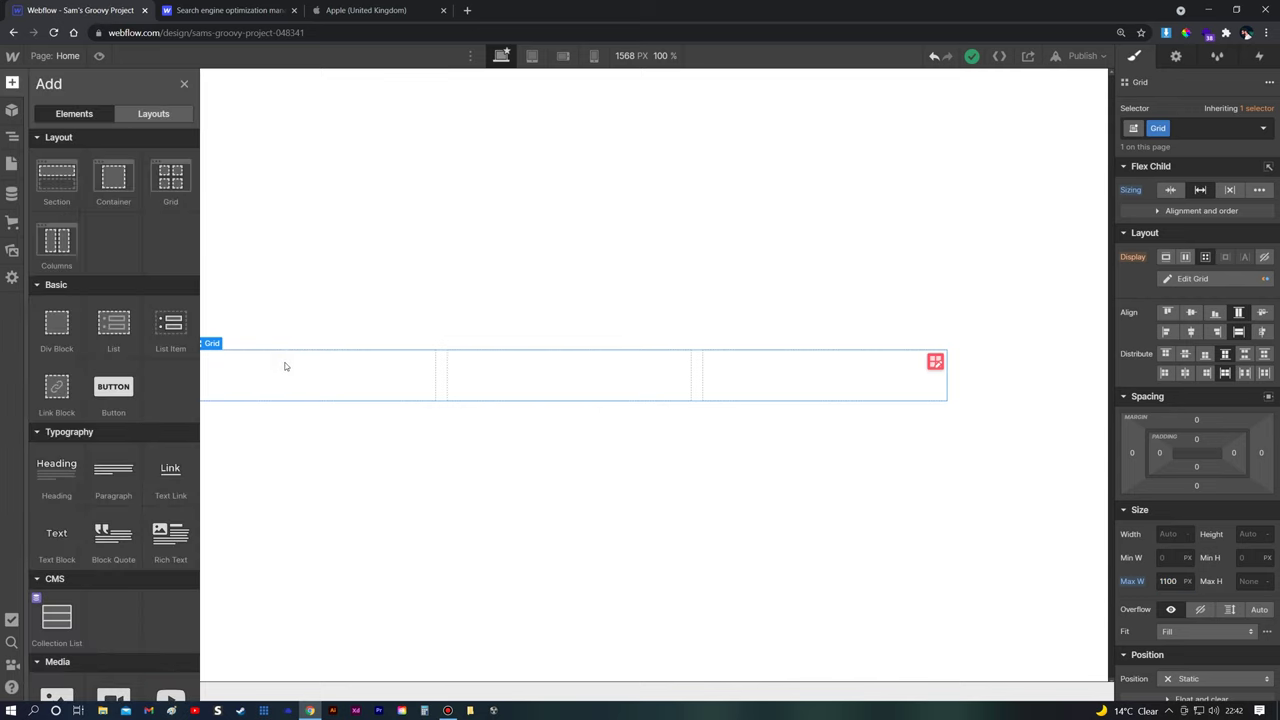
left_click(57, 328)
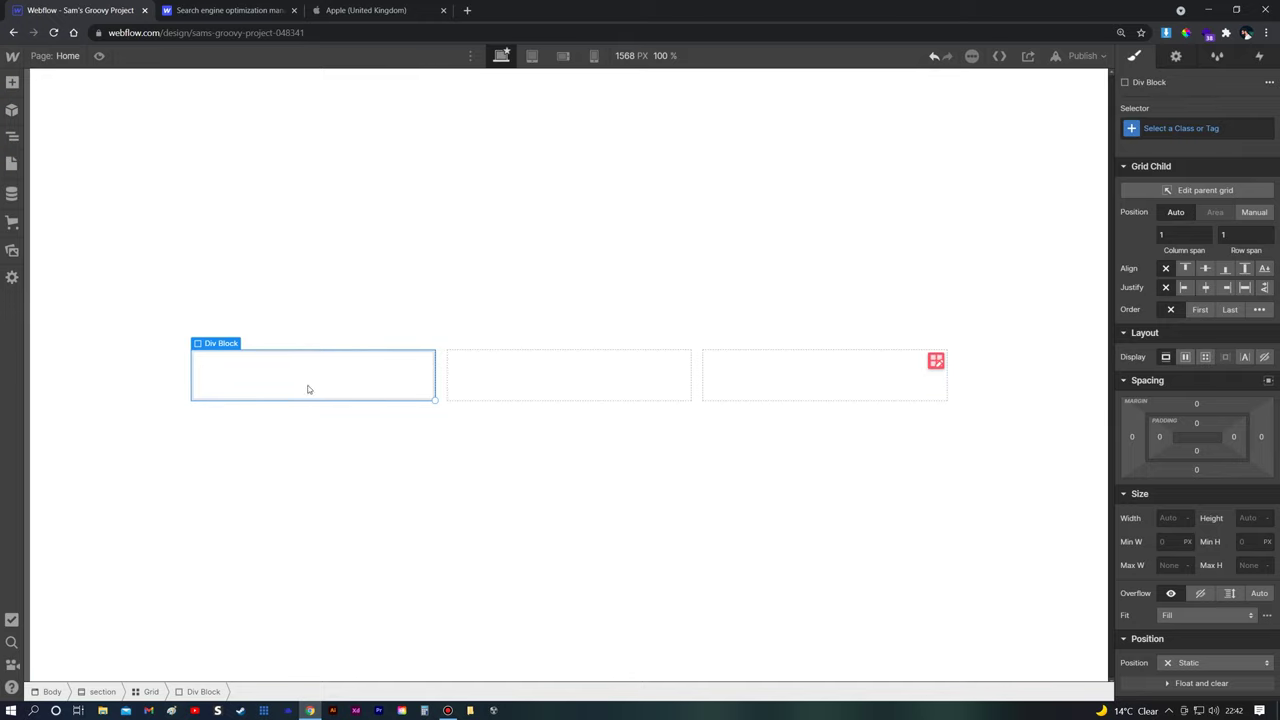
left_click(262, 6)
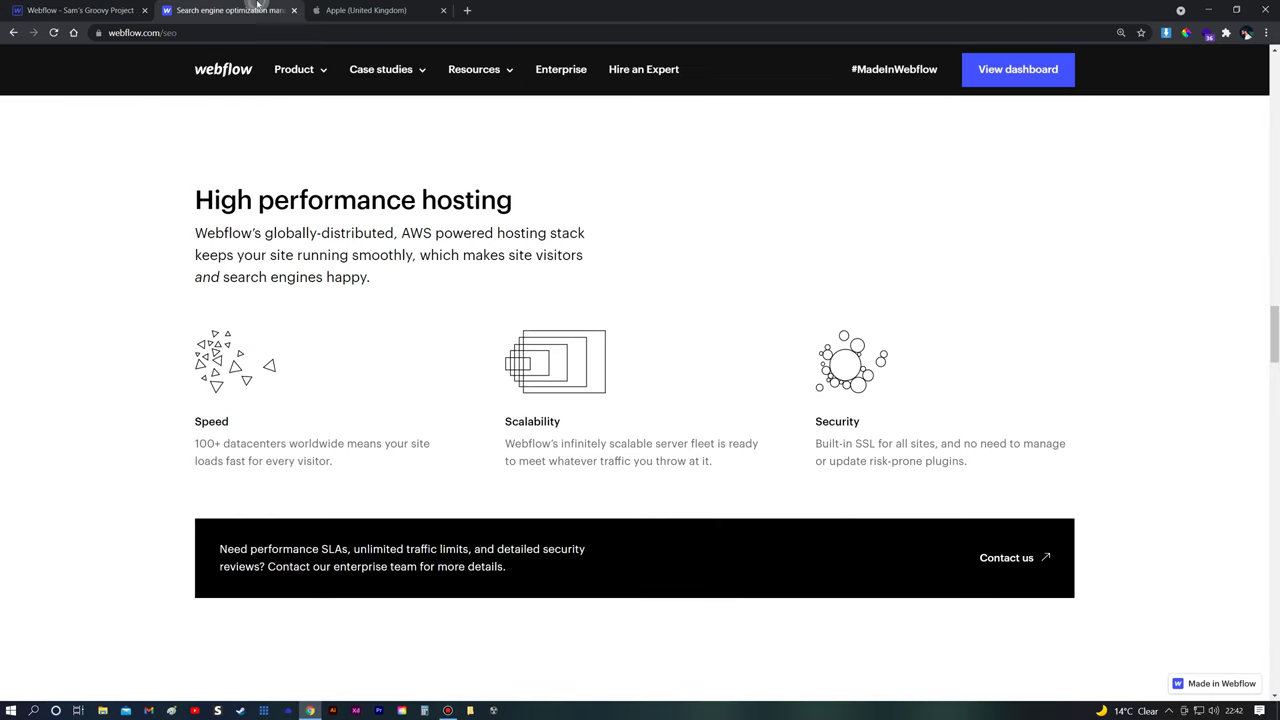
left_click(46, 8)
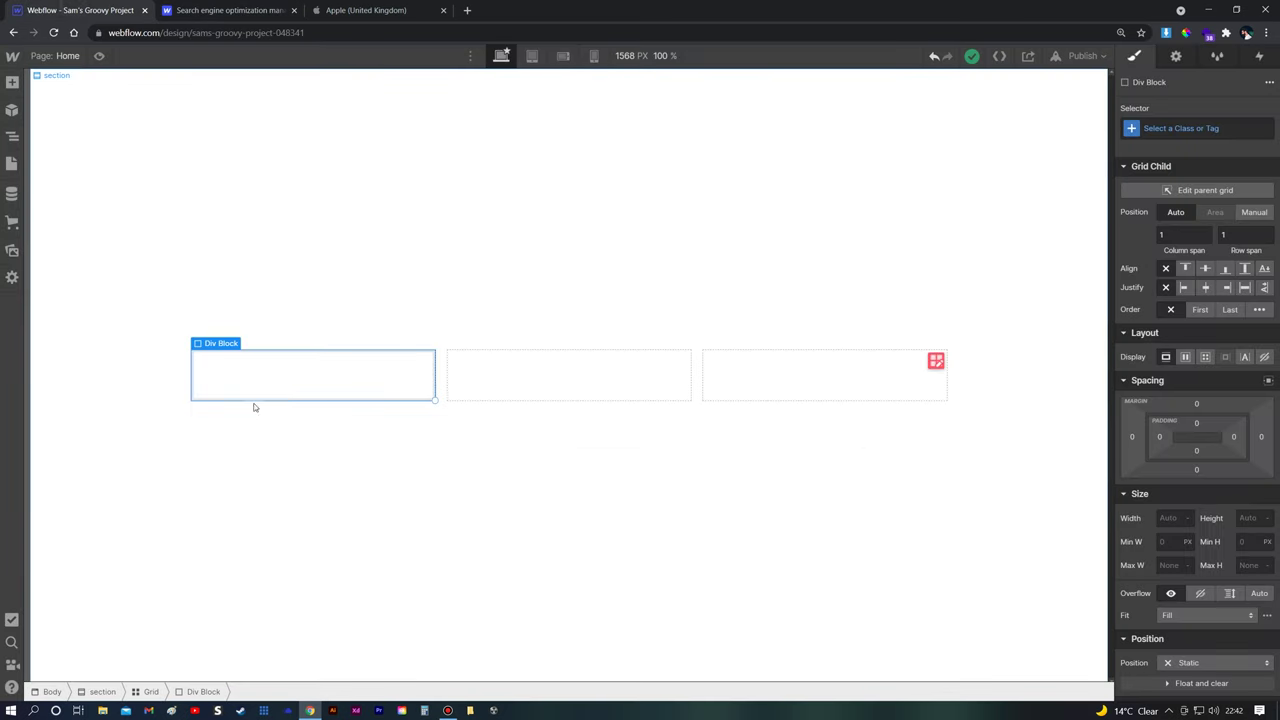
Add the triangles image 1.svg inside the block, with a heading beneath it
key("a")
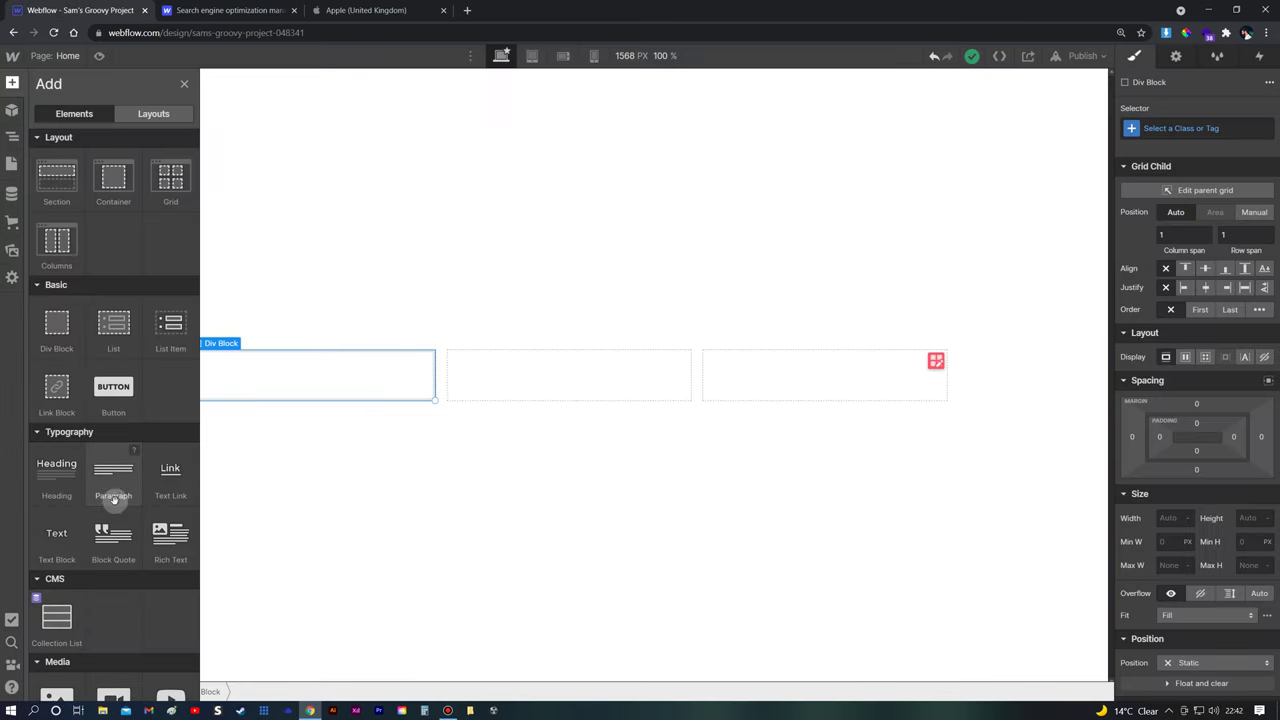
scroll(103, 510, "down", 2)
left_click(58, 530)
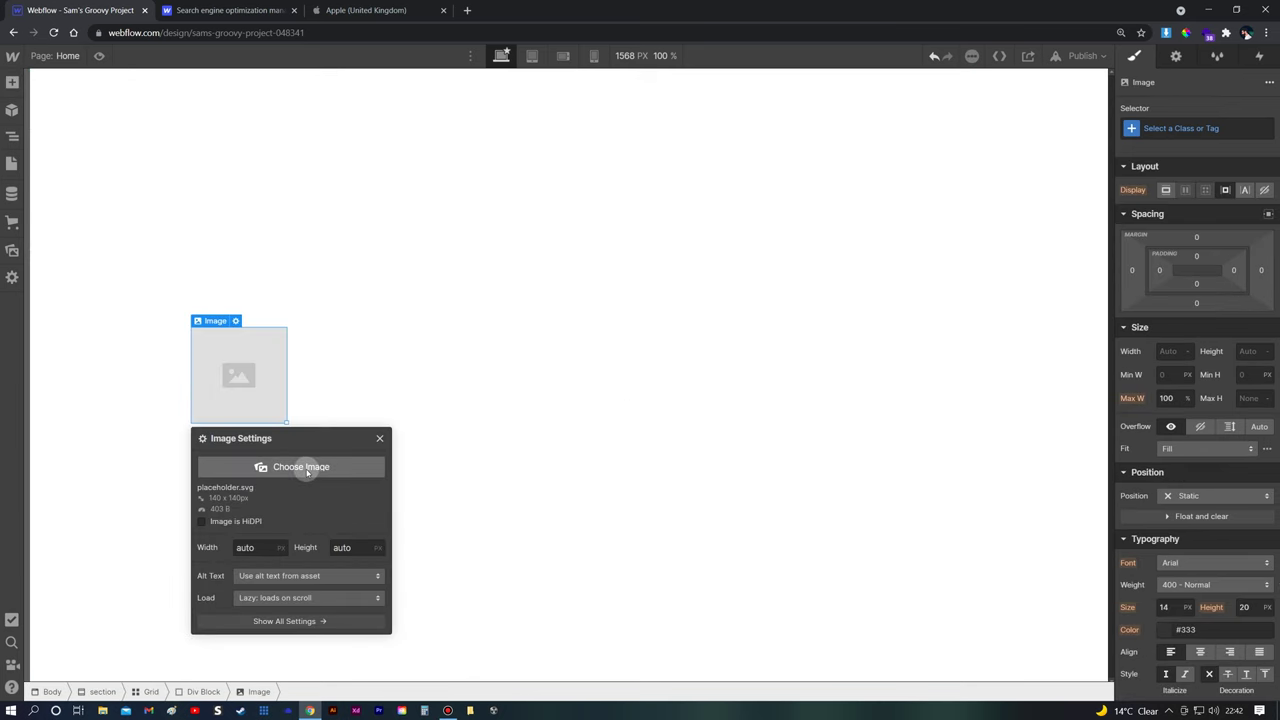
left_click(300, 466)
left_click(110, 195)
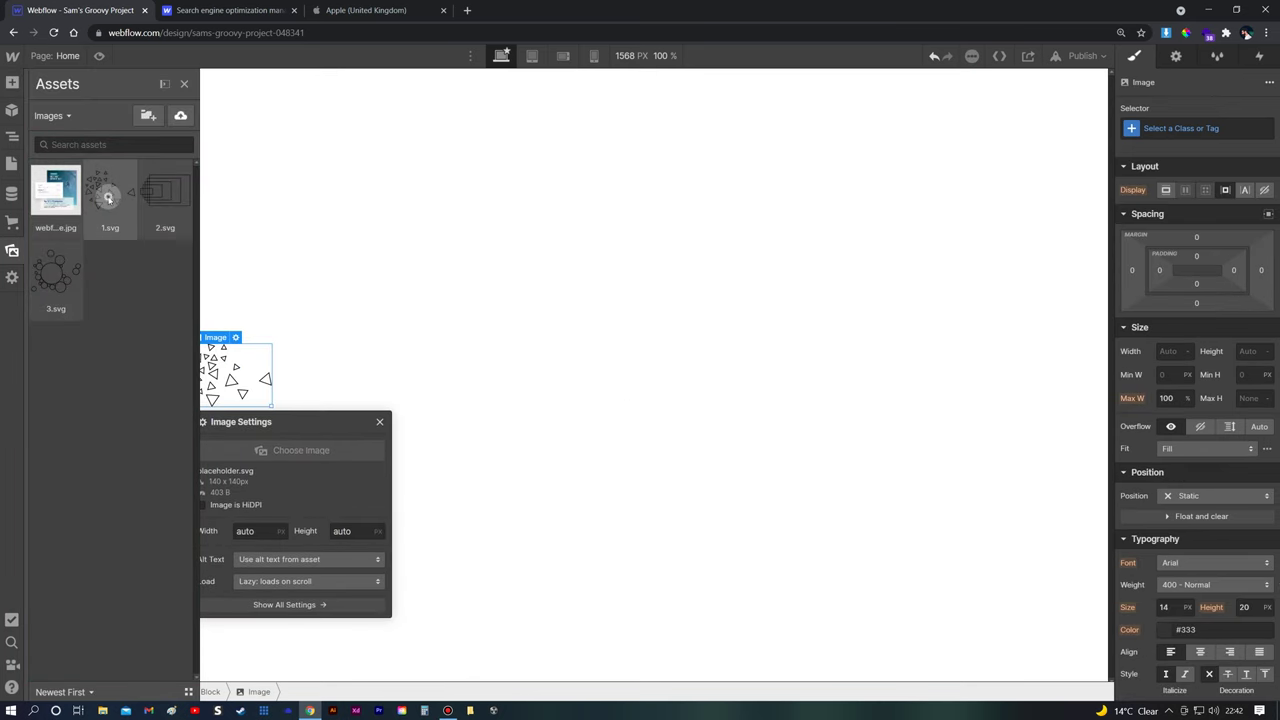
left_click(297, 392)
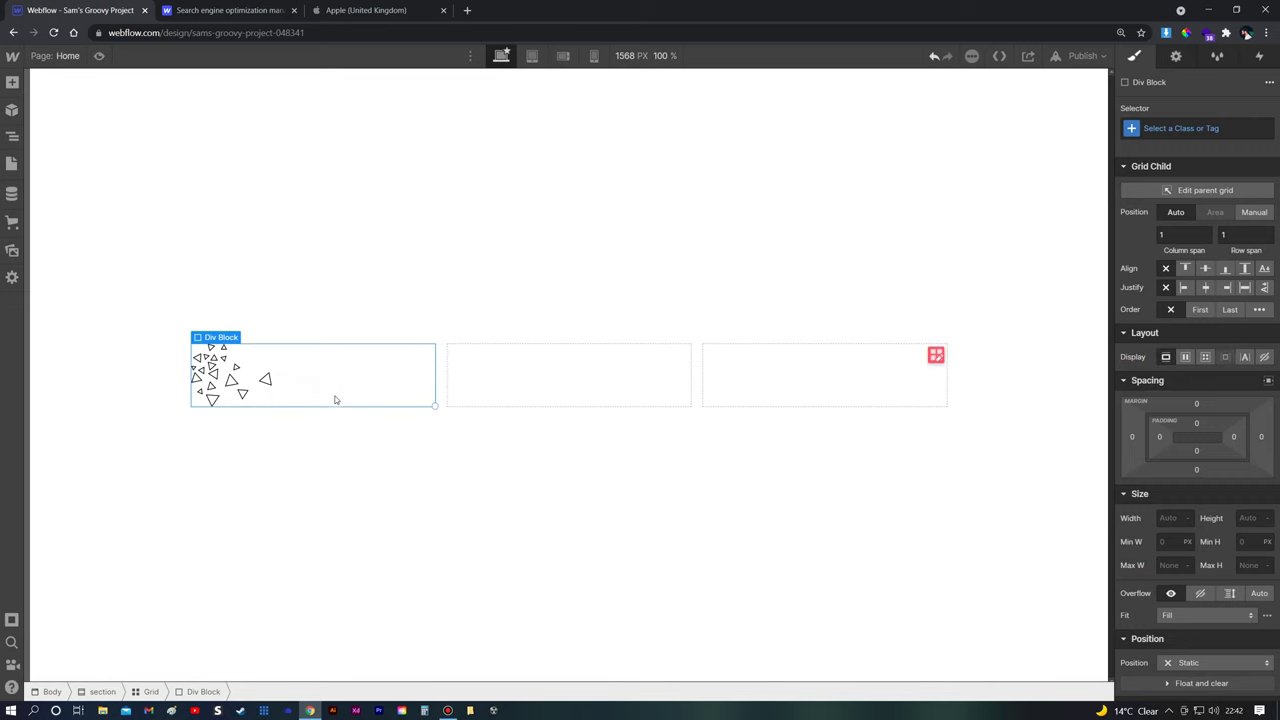
key("a")
left_click(58, 472)
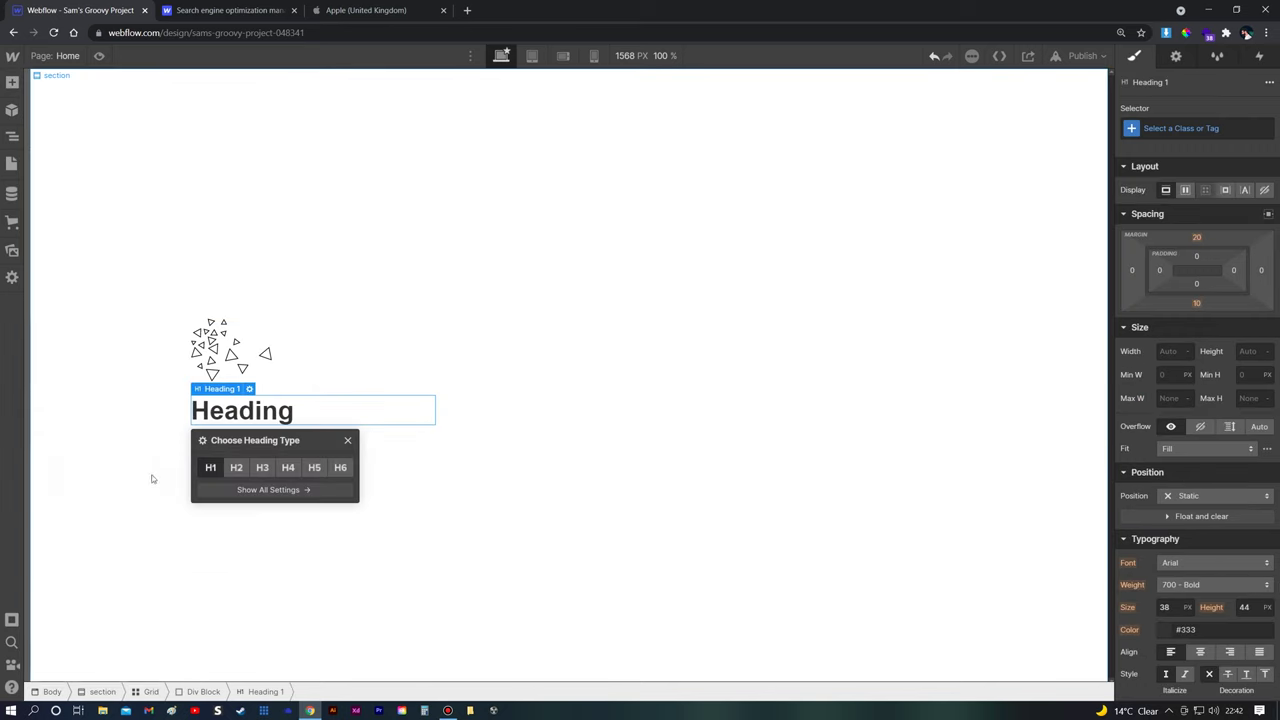
Make the heading an H3 reading 'Speed'
left_click(261, 470)
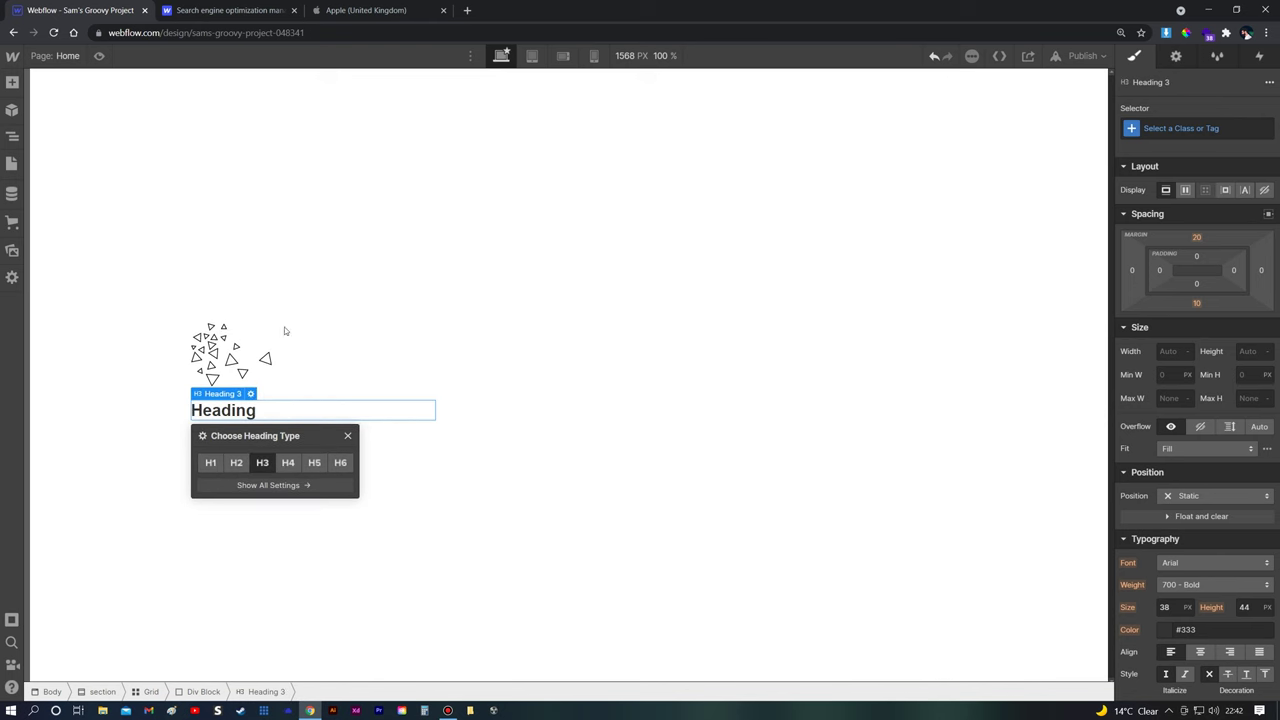
left_click(250, 10)
left_click(100, 10)
double_click(257, 414)
left_click_drag(257, 414, 180, 408)
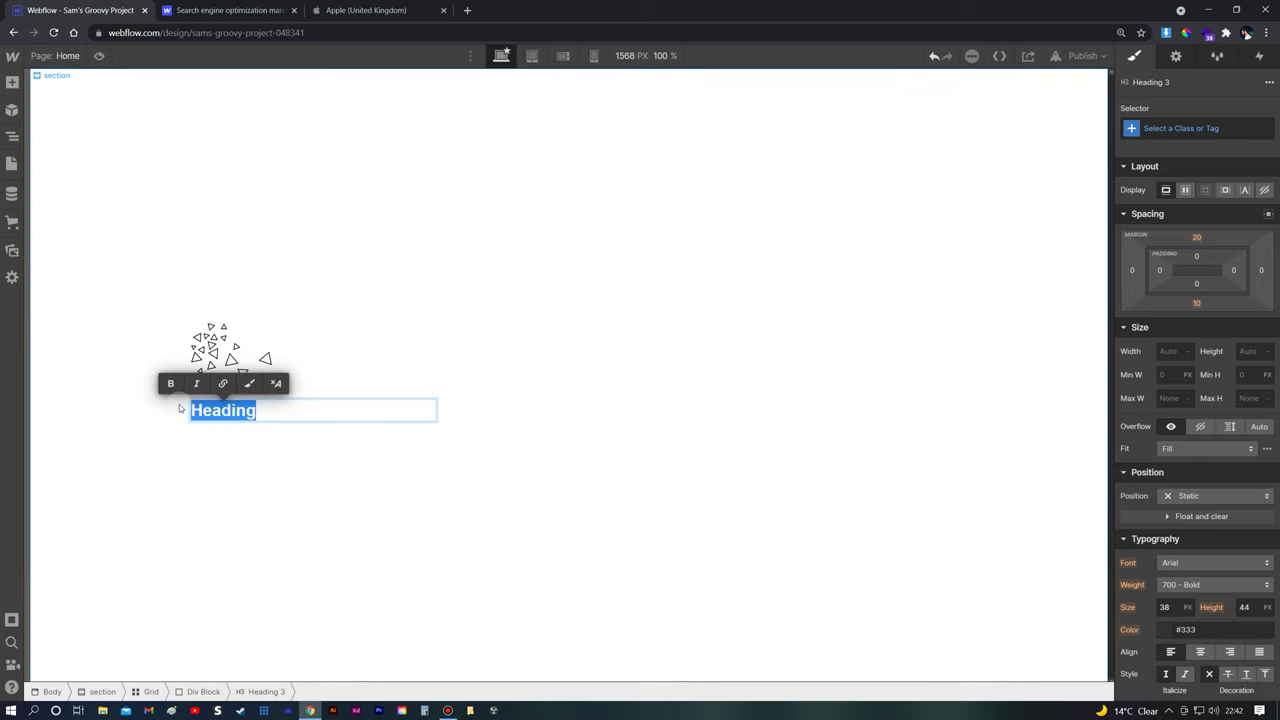
type("Speed")
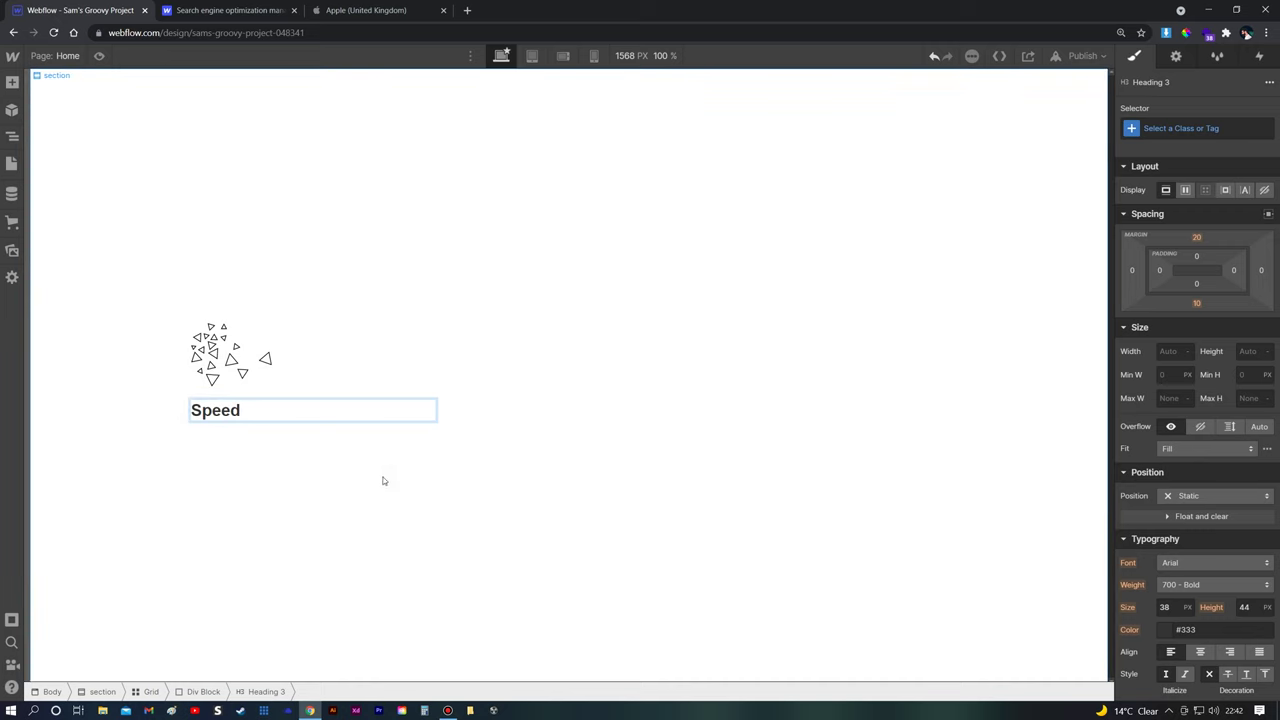
left_click(382, 481)
Add a paragraph under the Speed heading and copy the reference site's Speed description
left_click(326, 426)
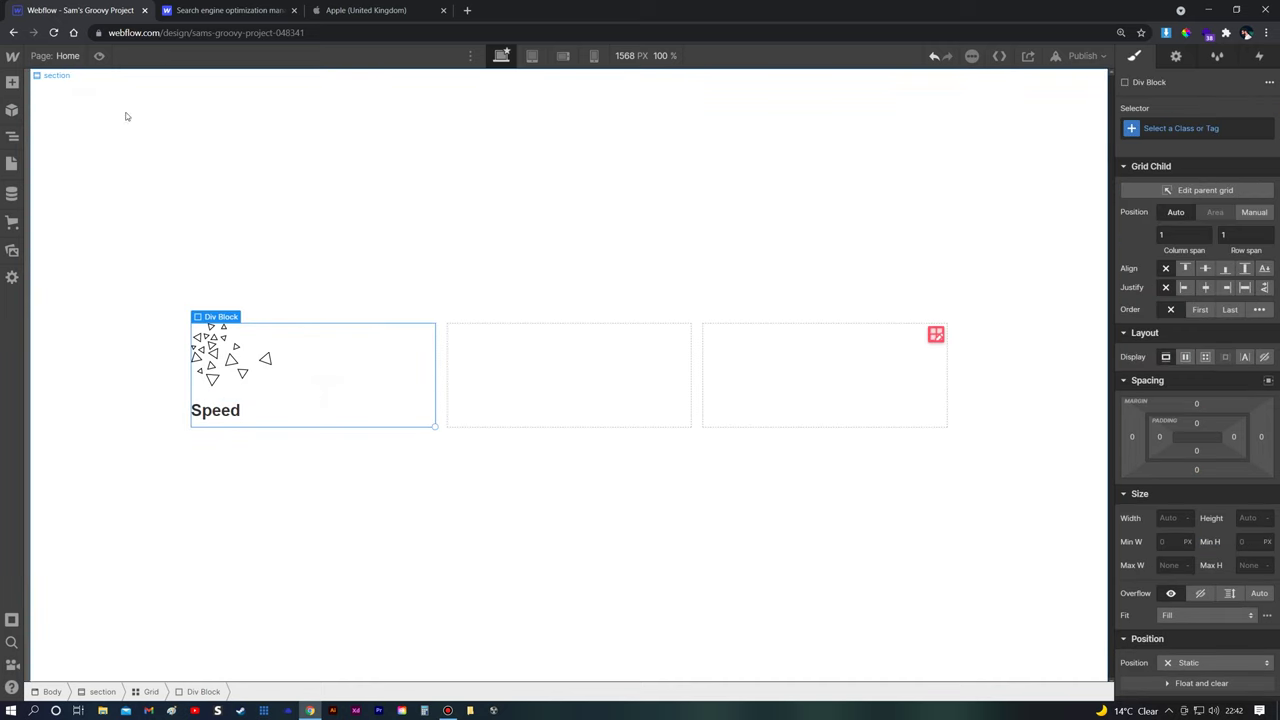
left_click(12, 82)
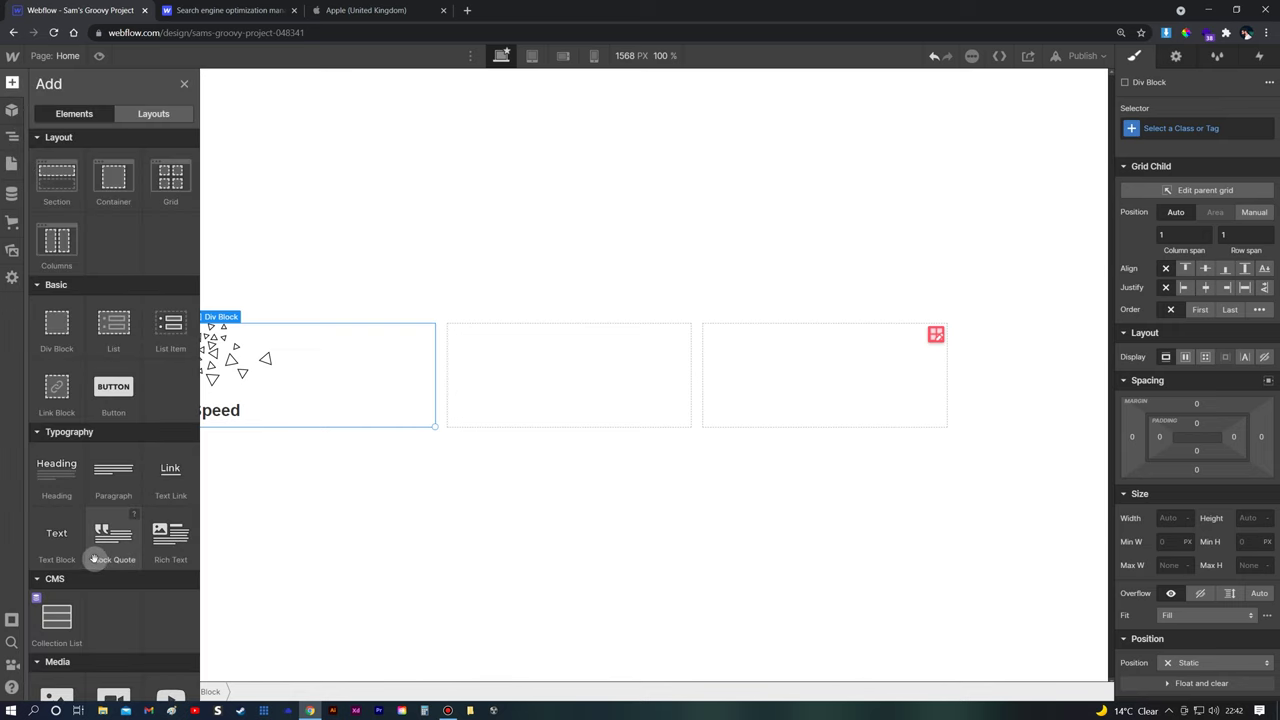
scroll(93, 559, "down", 3)
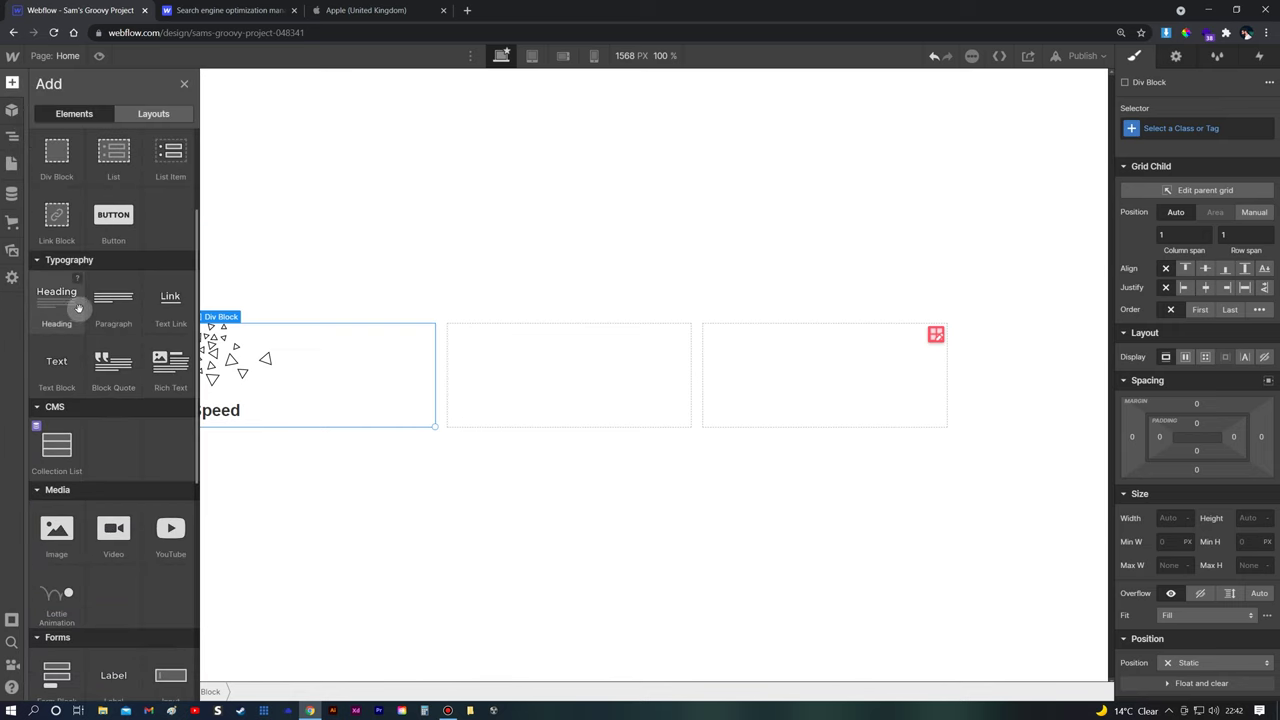
left_click(113, 300)
left_click(230, 10)
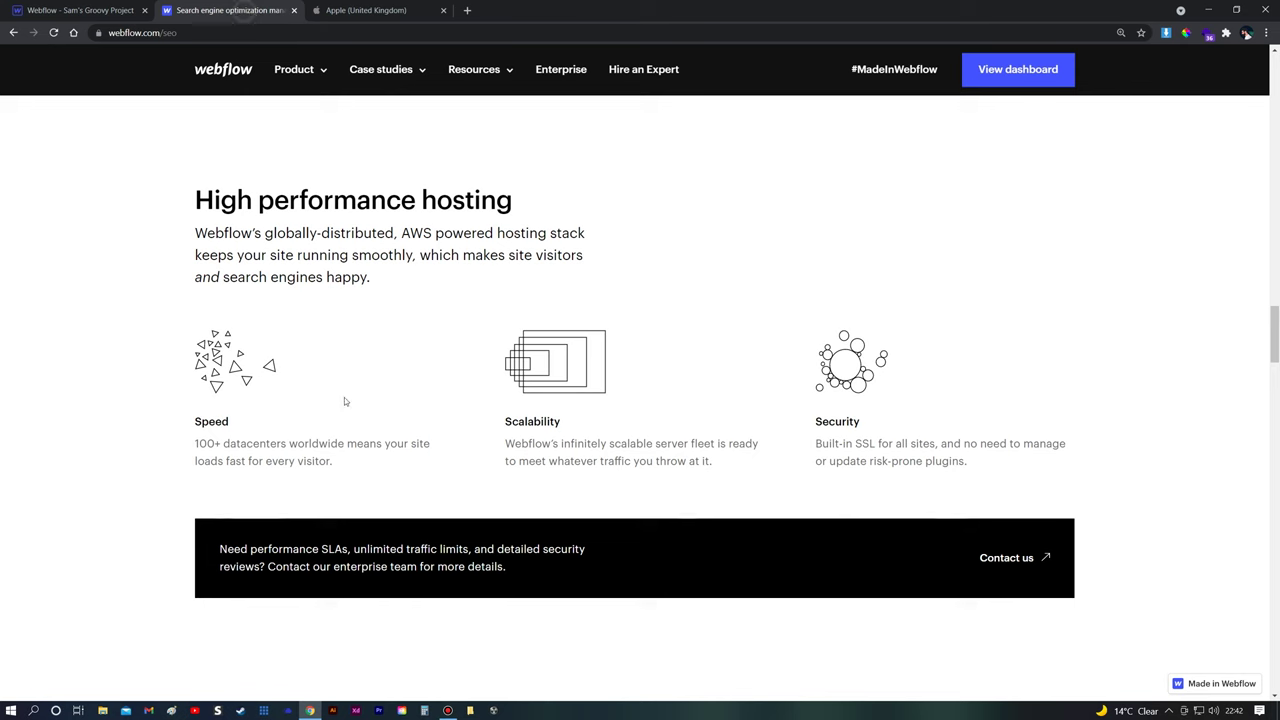
left_click_drag(333, 461, 203, 443)
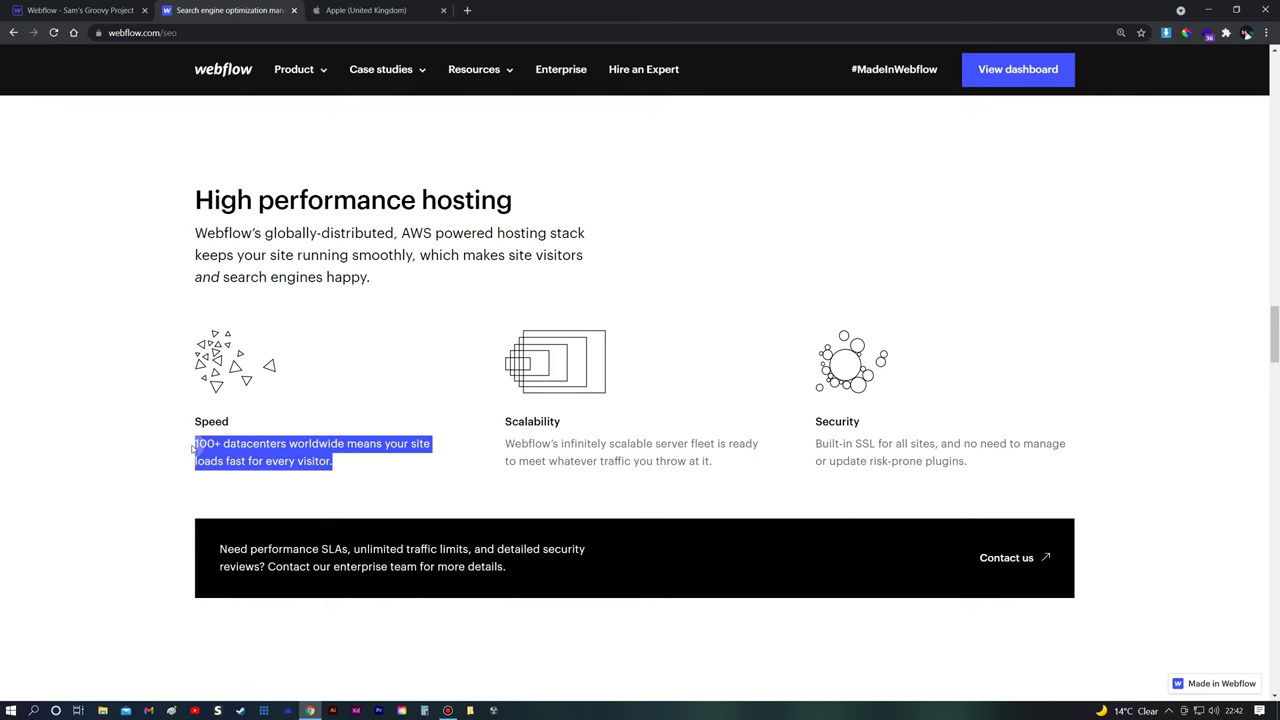
left_click(80, 10)
Paste the datacenters sentence into the paragraph and copy the Speed block into the other two cells
double_click(302, 445)
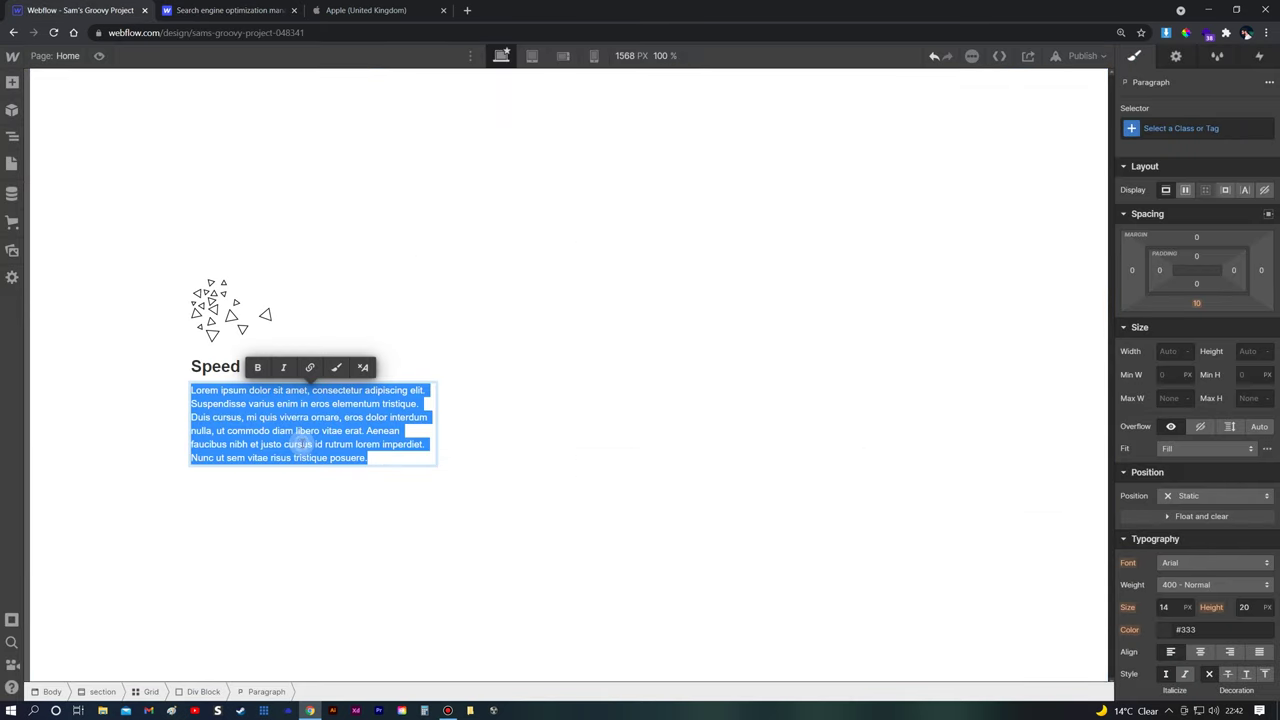
type("100+ datacenters worldwide means your site loads fast for every visitor.")
left_click(354, 476)
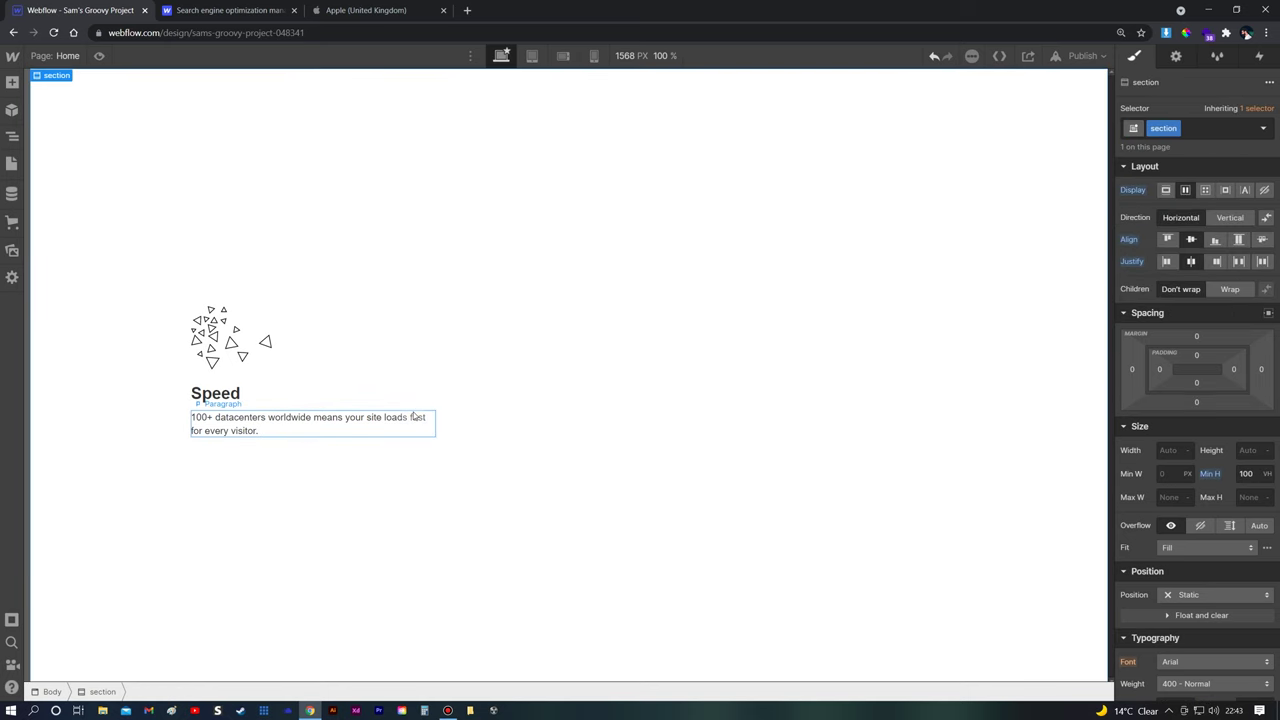
left_click(409, 360)
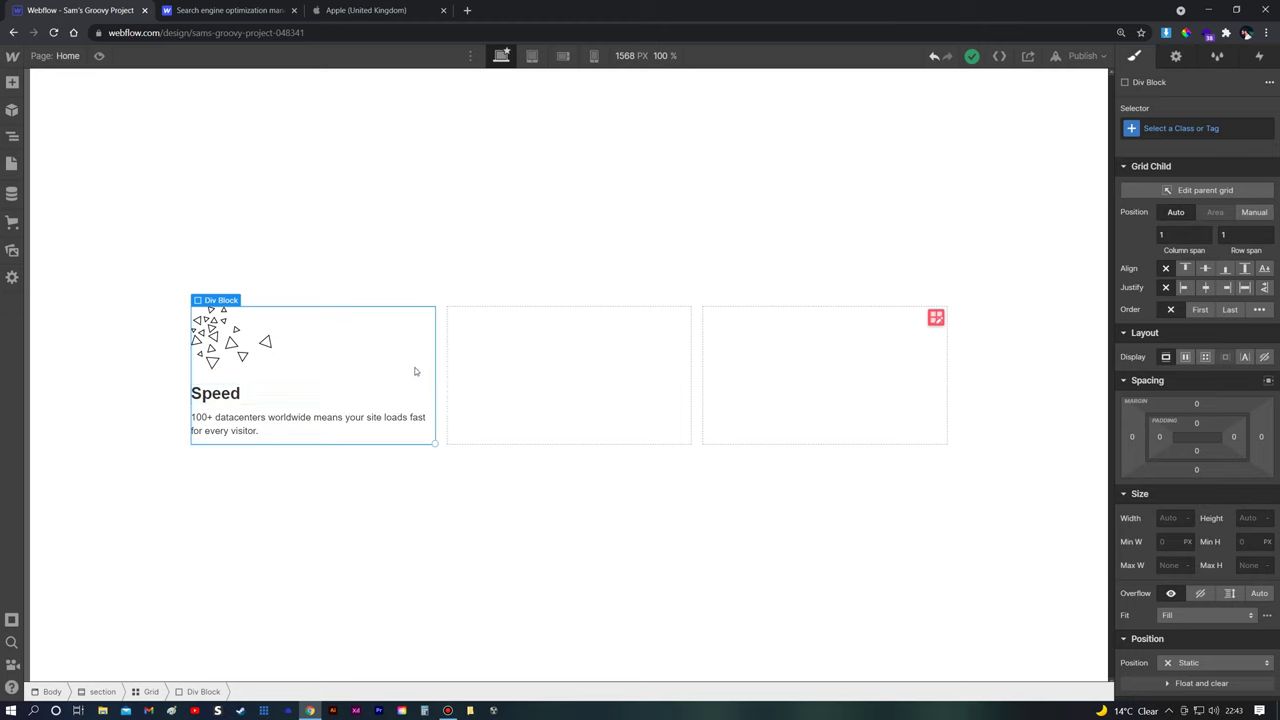
key("ctrl+v")
key("ctrl+v")
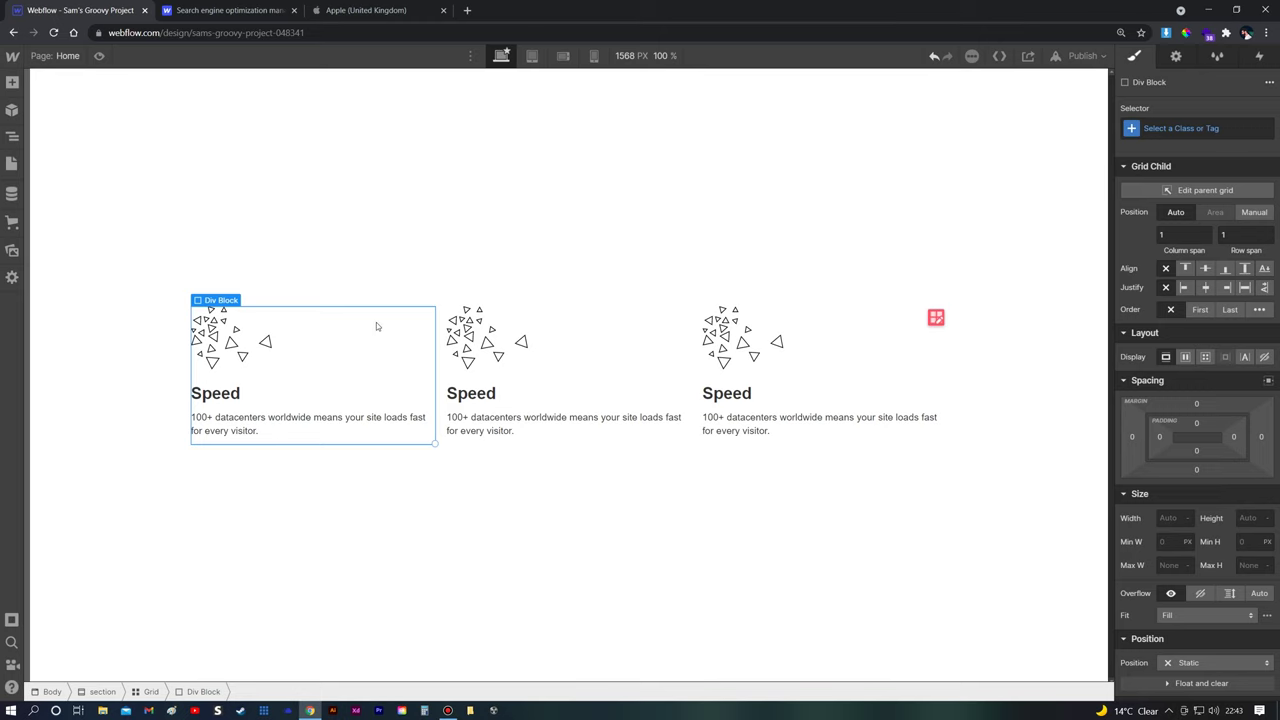
Swap the second cell's image to 2.svg rectangles and the third to 3.svg circles
double_click(467, 347)
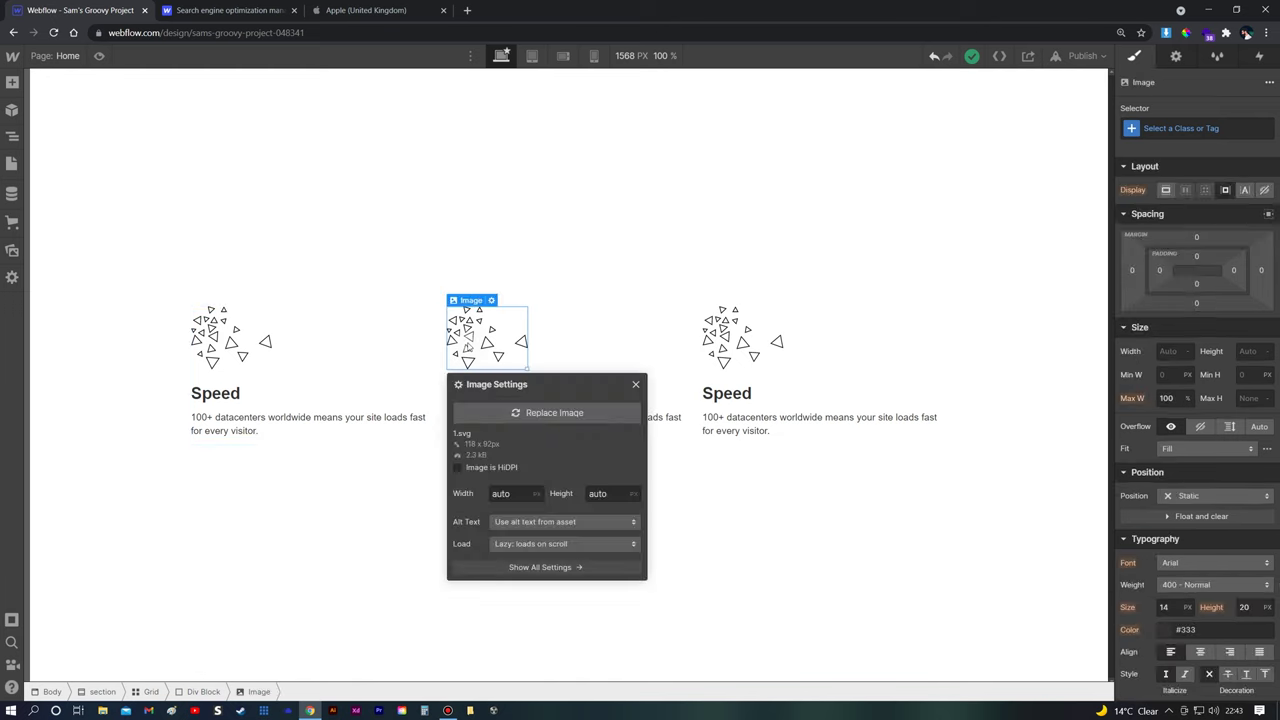
left_click(530, 412)
left_click(110, 225)
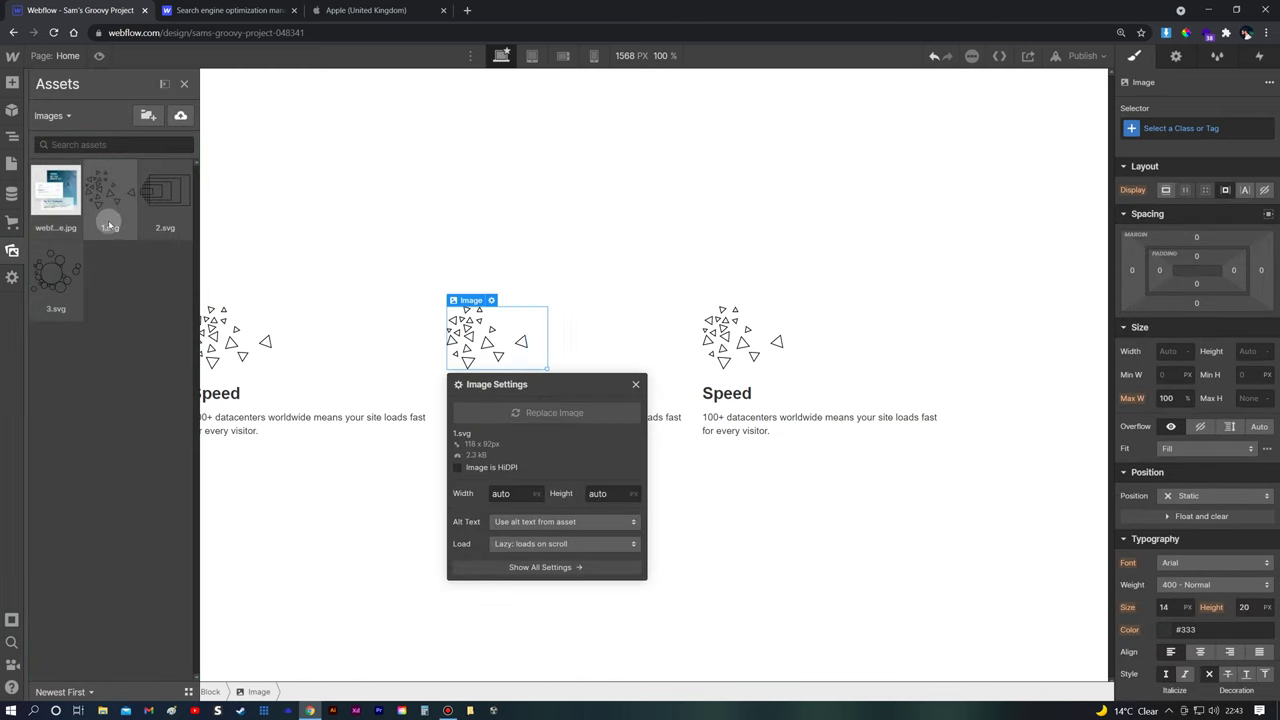
left_click(175, 185)
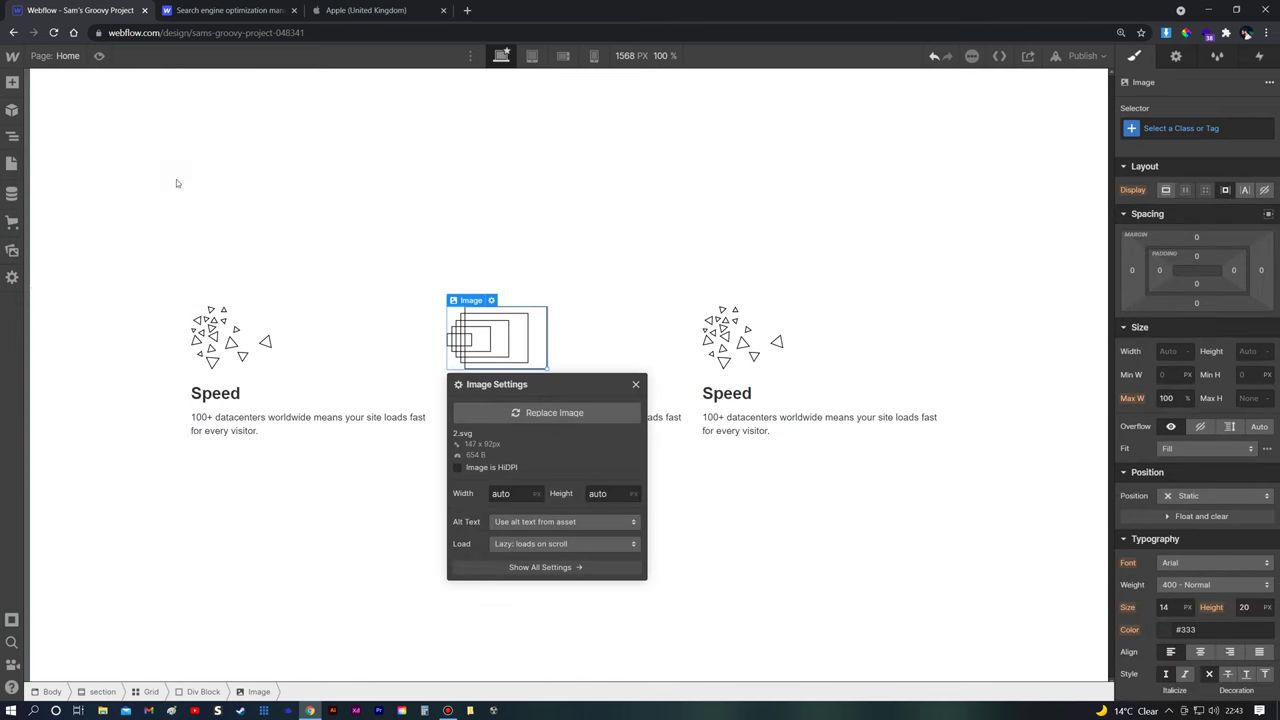
double_click(730, 348)
left_click(802, 412)
left_click(57, 270)
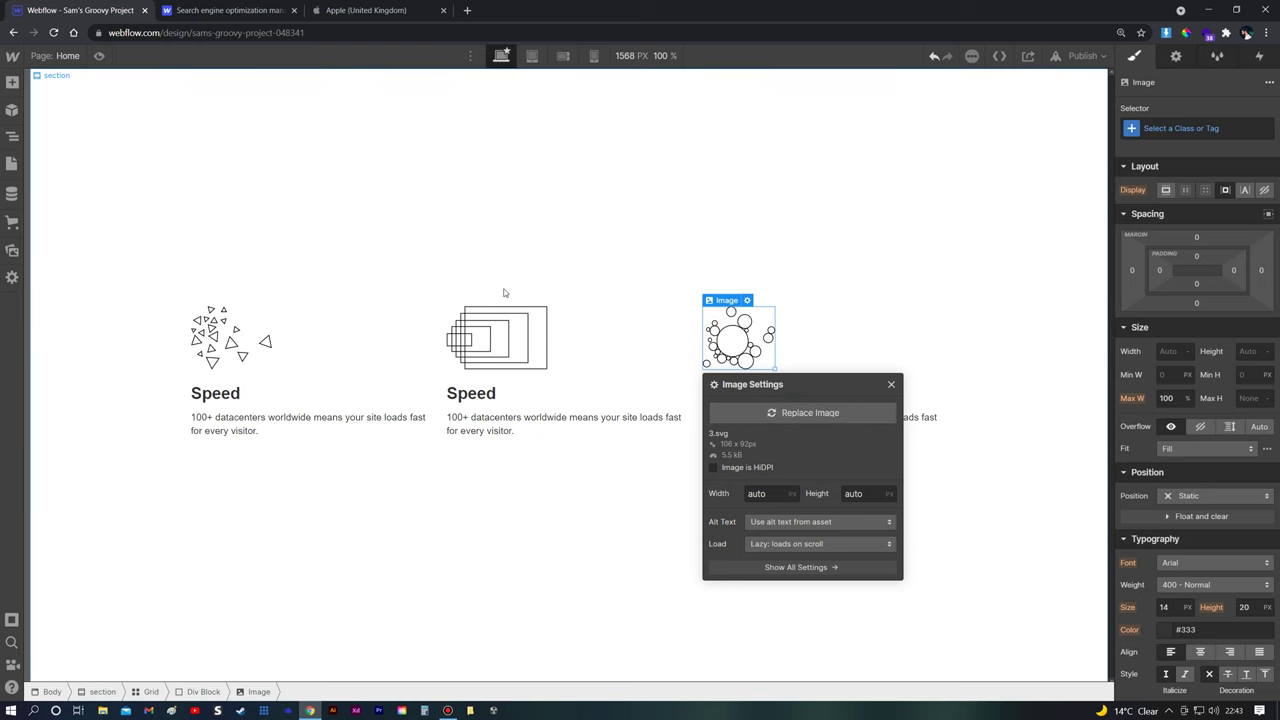
Rename the second column's heading to 'Scalability'
key("ctrl+Tab")
left_click(526, 420)
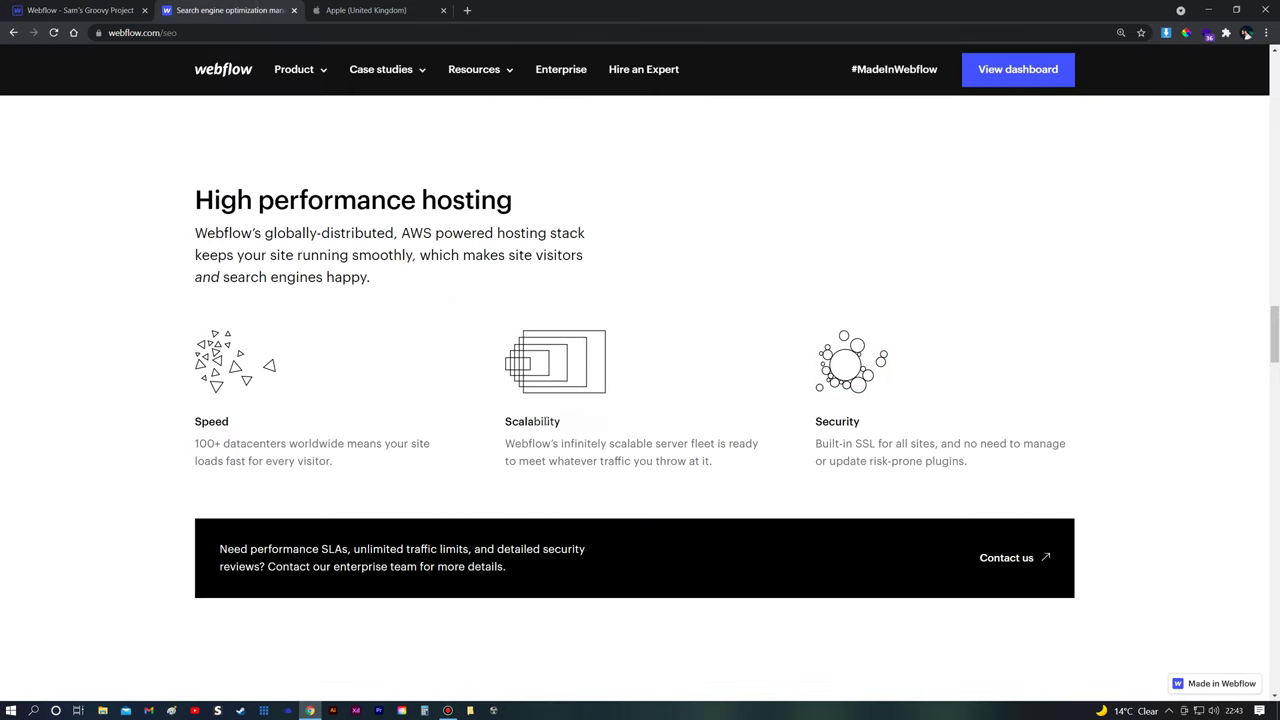
left_click(482, 425)
left_click(118, 6)
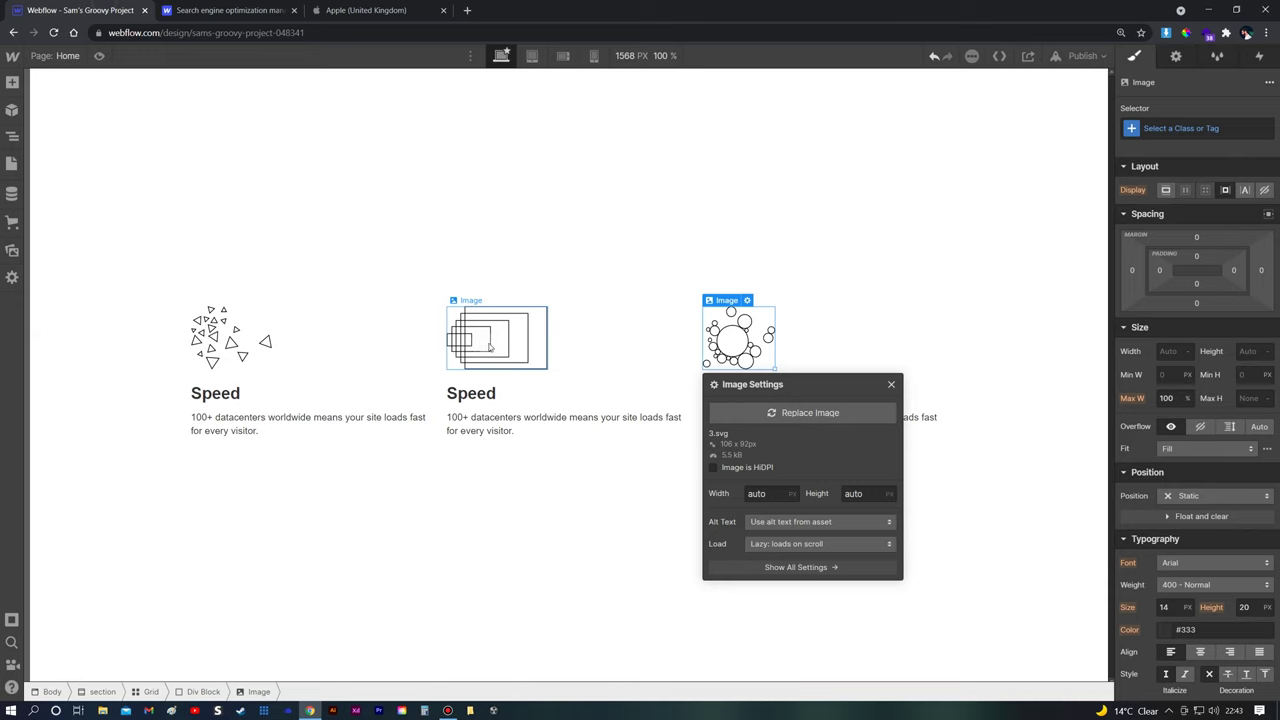
double_click(505, 393)
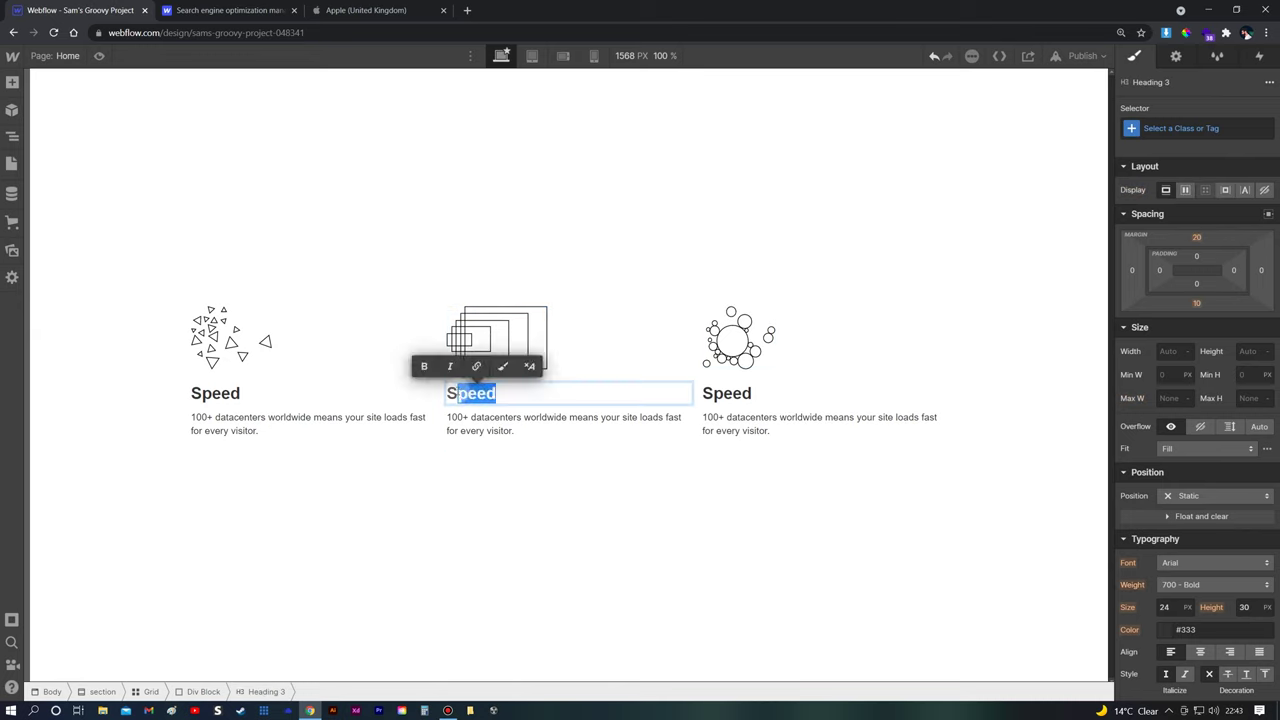
type("calability")
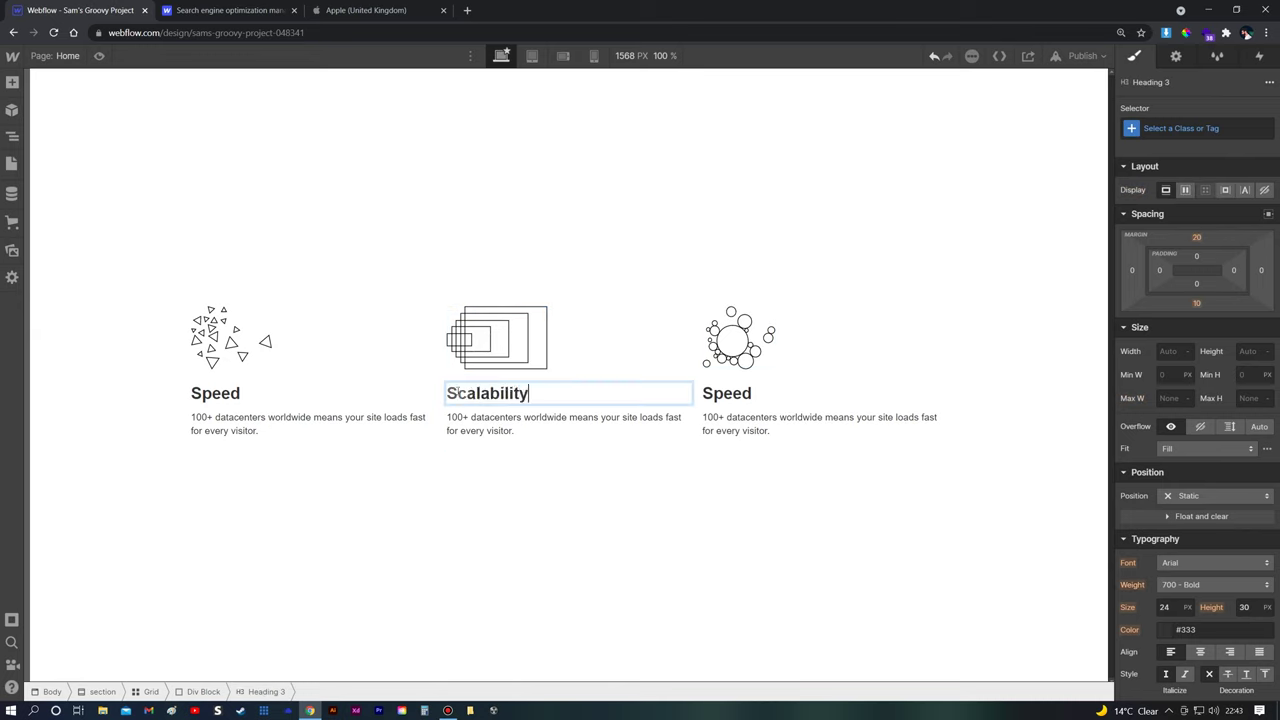
left_click(727, 393)
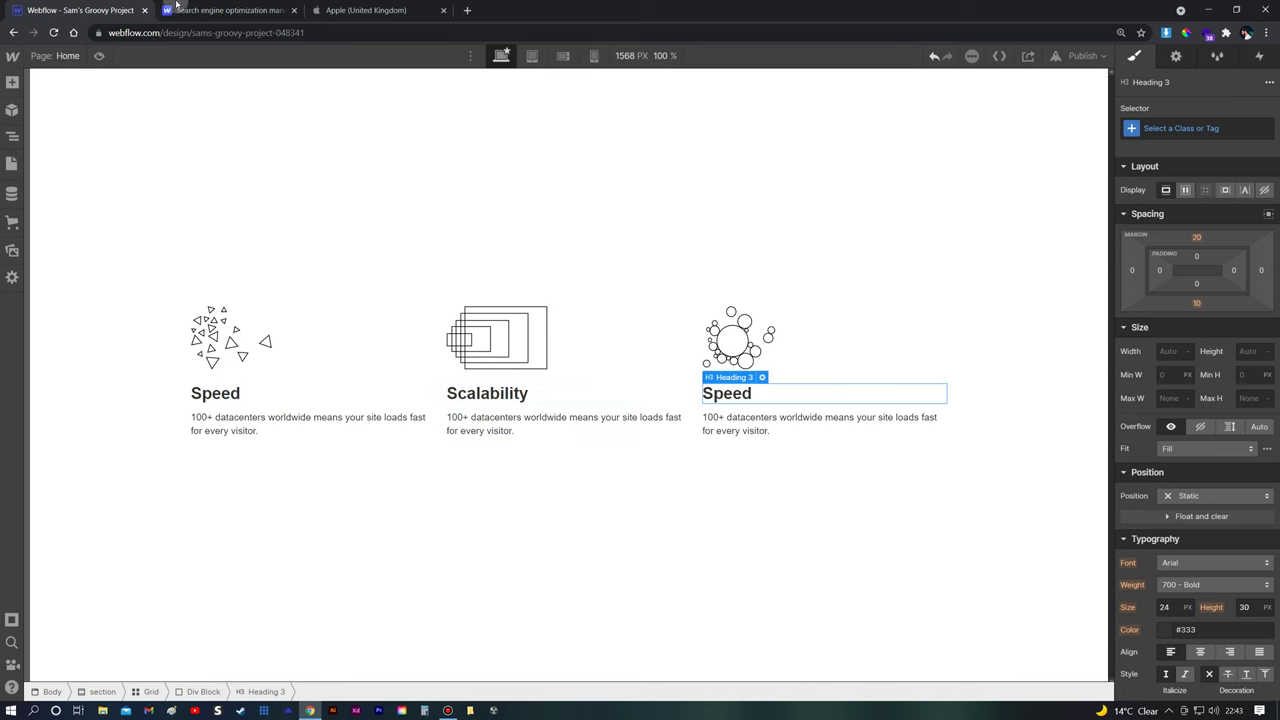
Rename the third column's heading to 'Security' and compare the grid with the reference
left_click(225, 10)
left_click(60, 10)
double_click(745, 395)
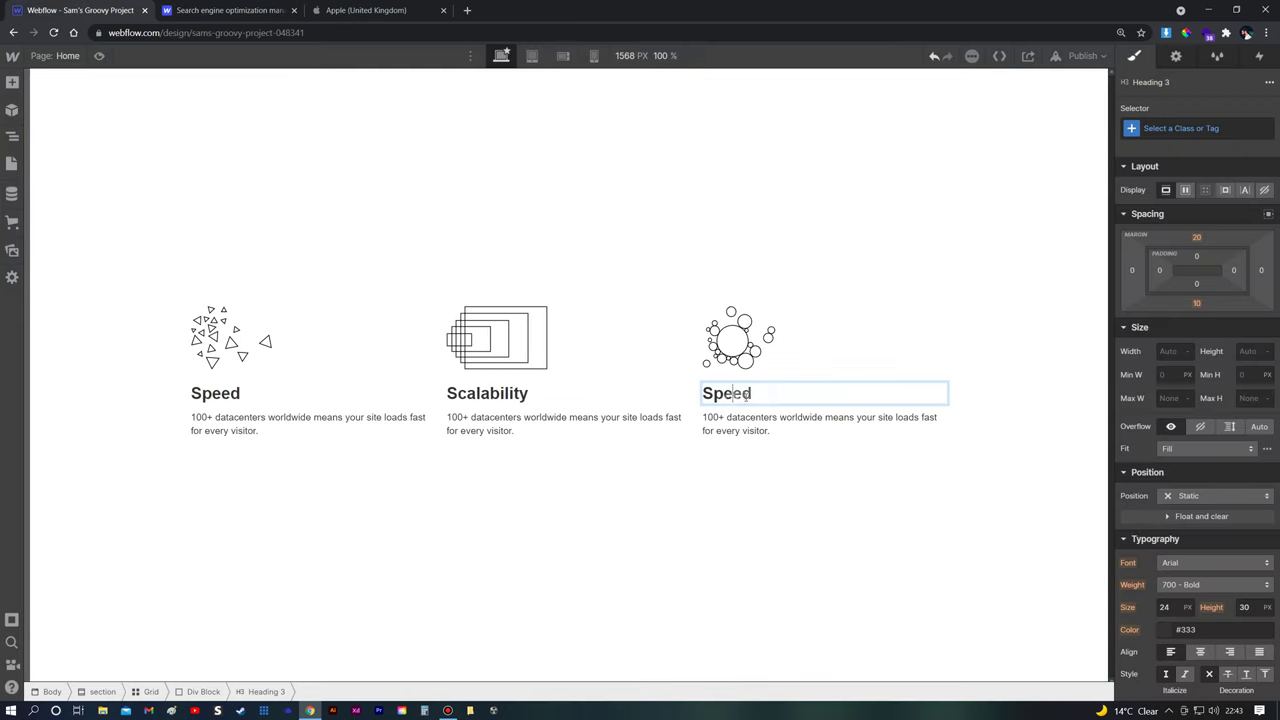
left_click_drag(723, 396, 712, 396)
type("ecurity")
left_click(700, 500)
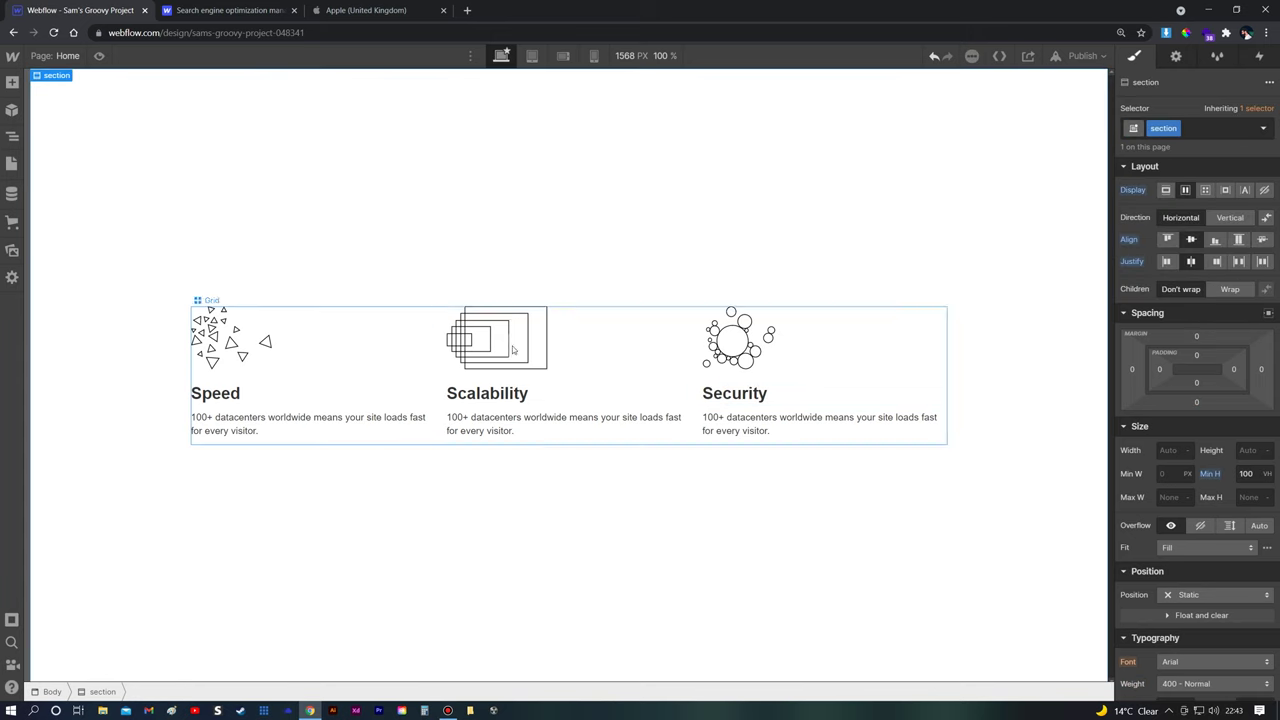
left_click(230, 11)
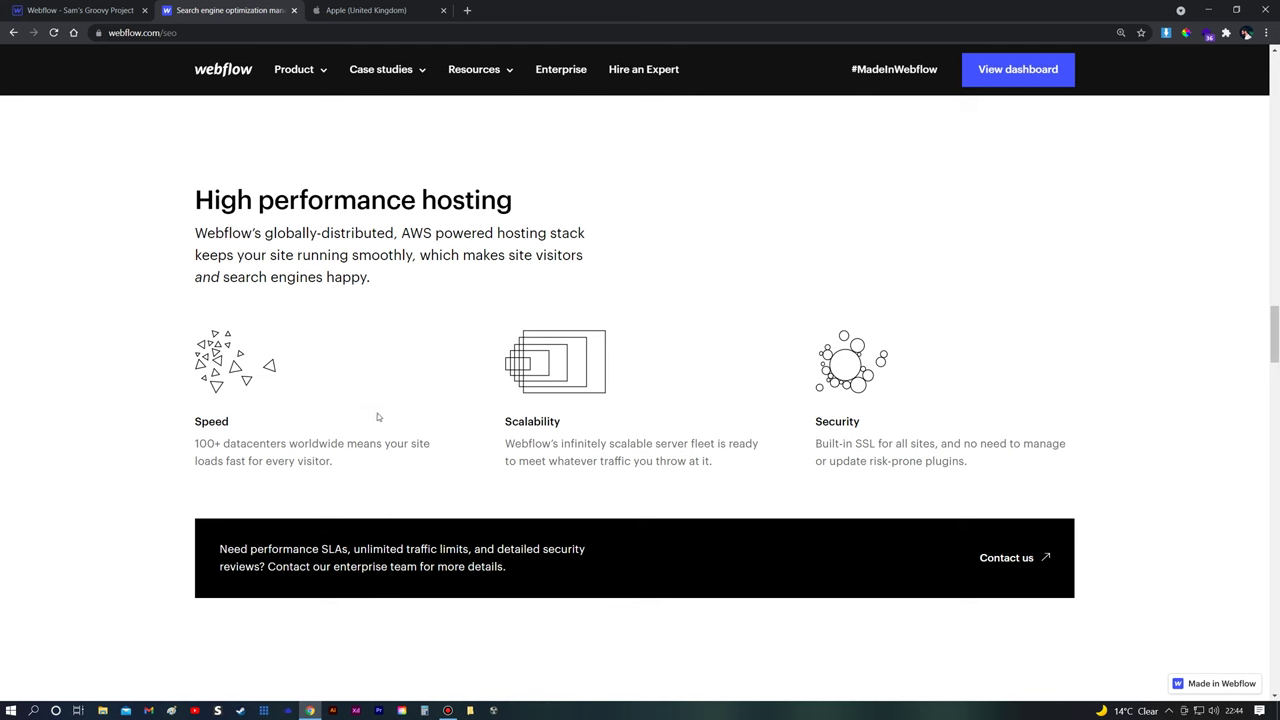
left_click(95, 10)
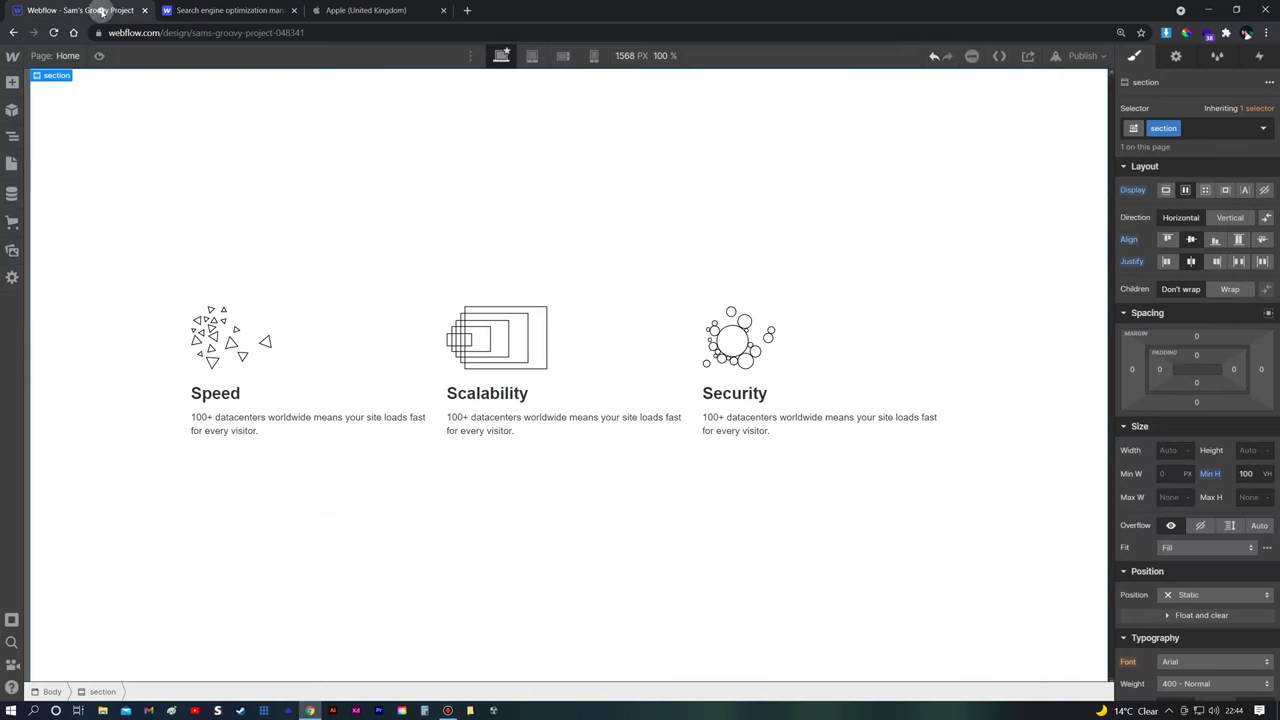
left_click(437, 352)
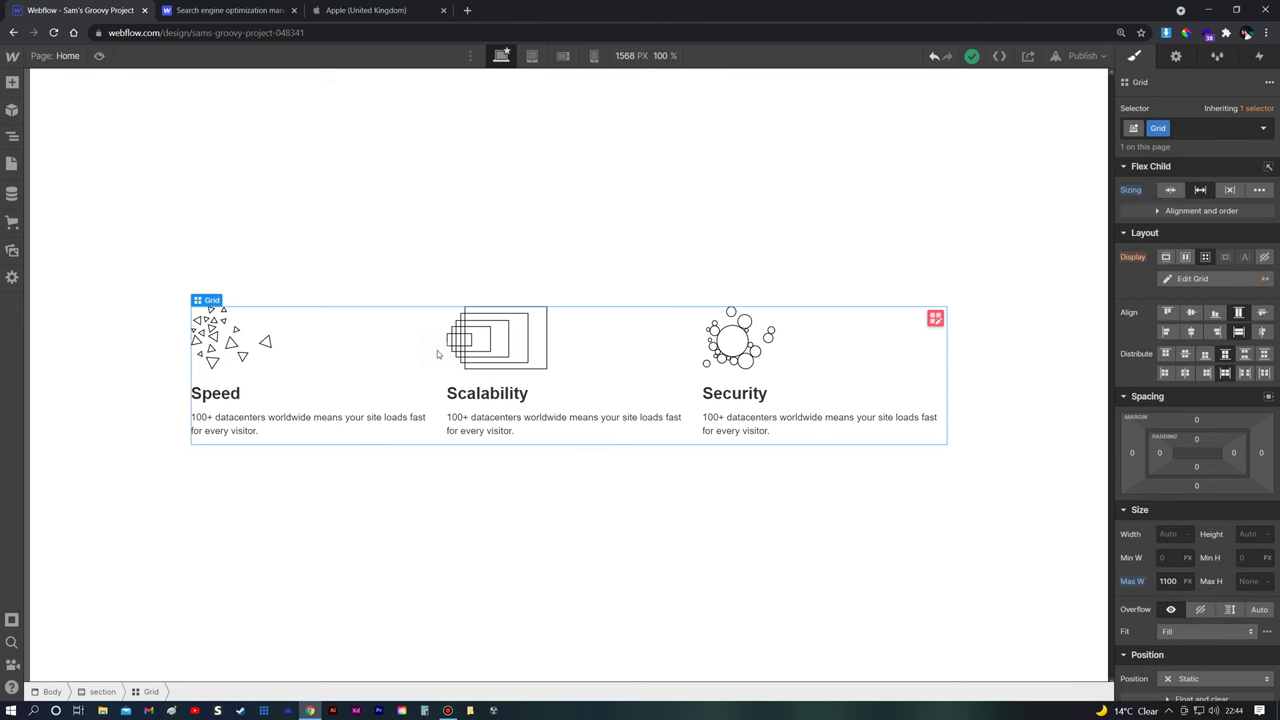
Widen the grid's column gap to 51 px and preview the page
double_click(437, 351)
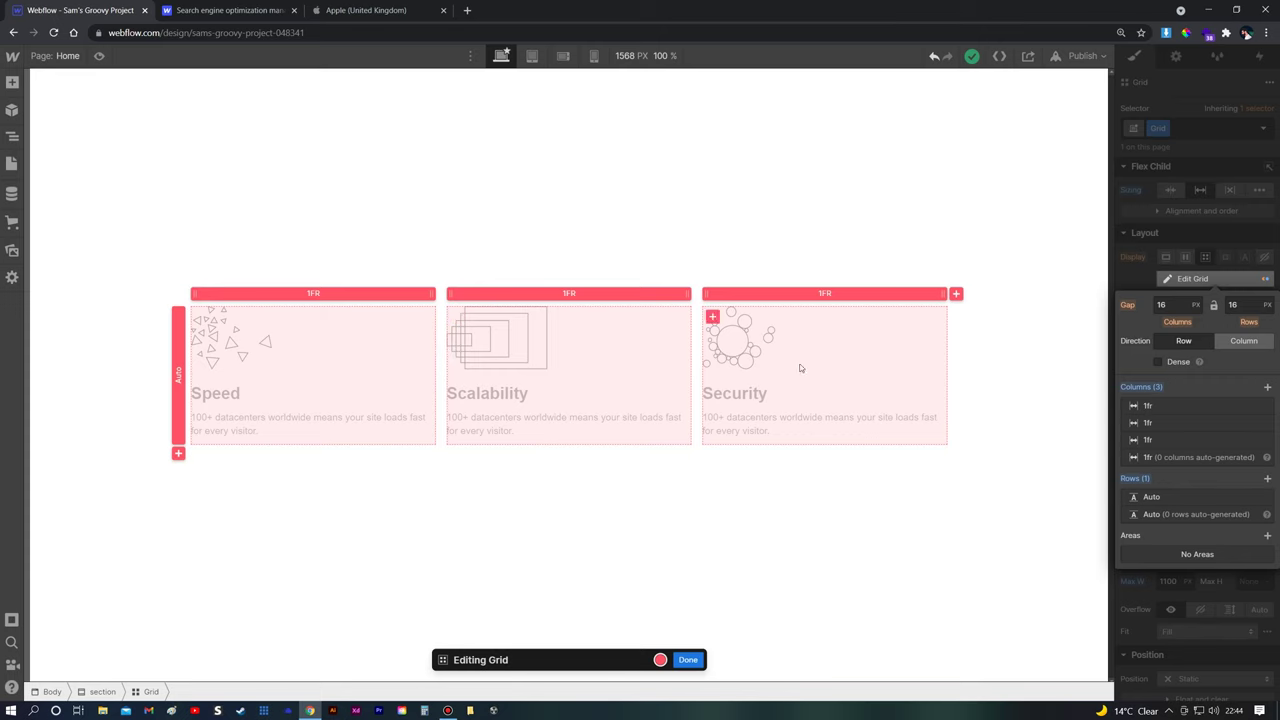
mouse_move(448, 363)
left_mouse_down()
mouse_move(468, 358)
mouse_move(455, 360)
left_mouse_up()
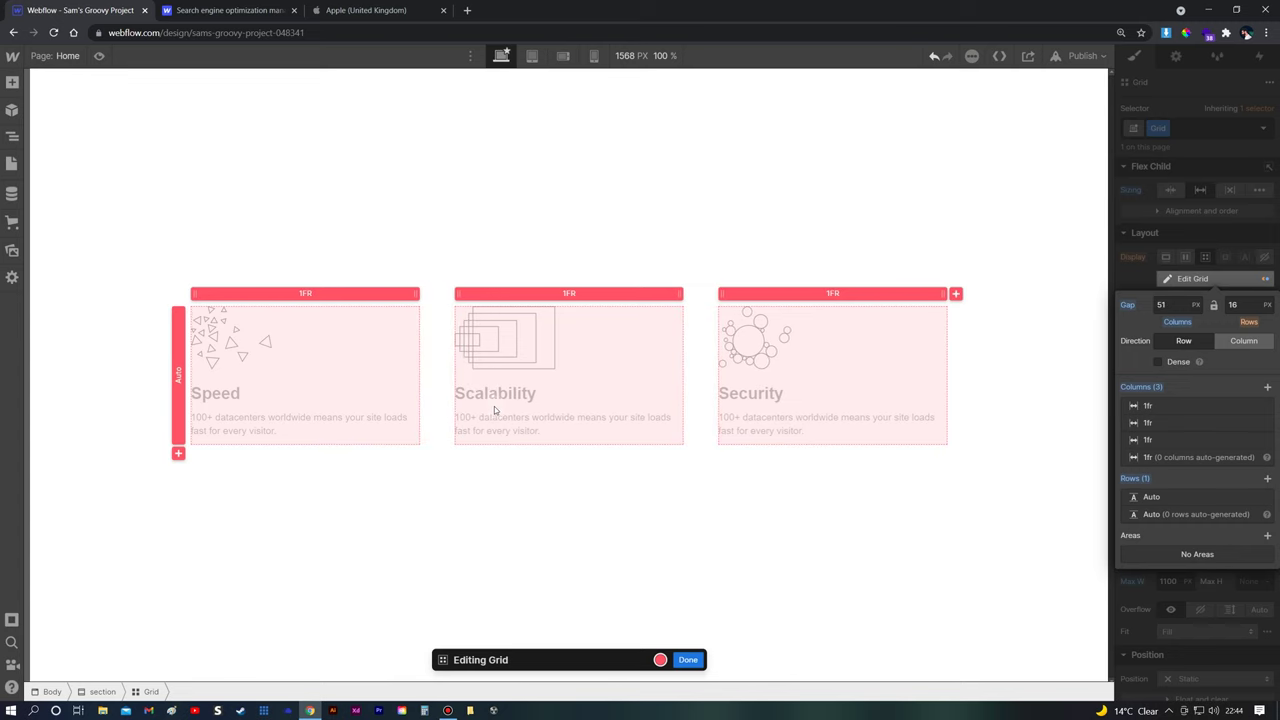
key("Escape")
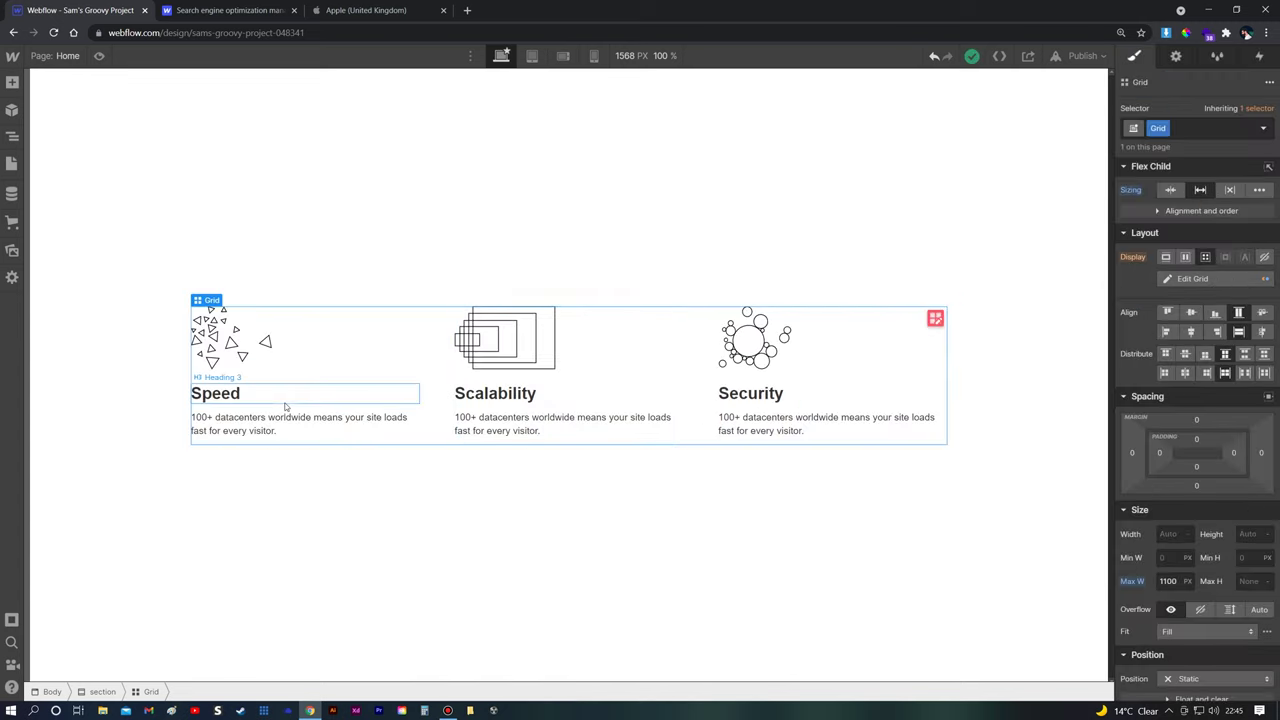
left_click(99, 56)
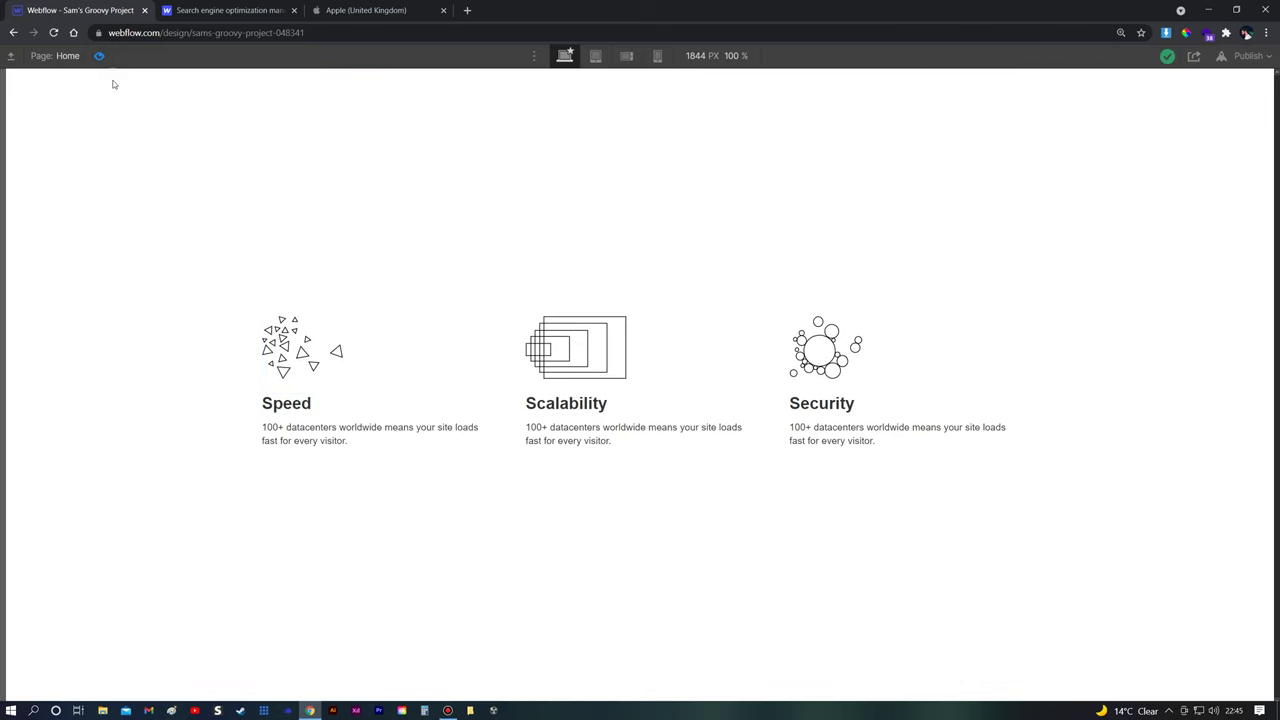
Leave preview and give the section 3% left and right padding
left_click_drag(1276, 395, 1220, 446)
left_click(99, 56)
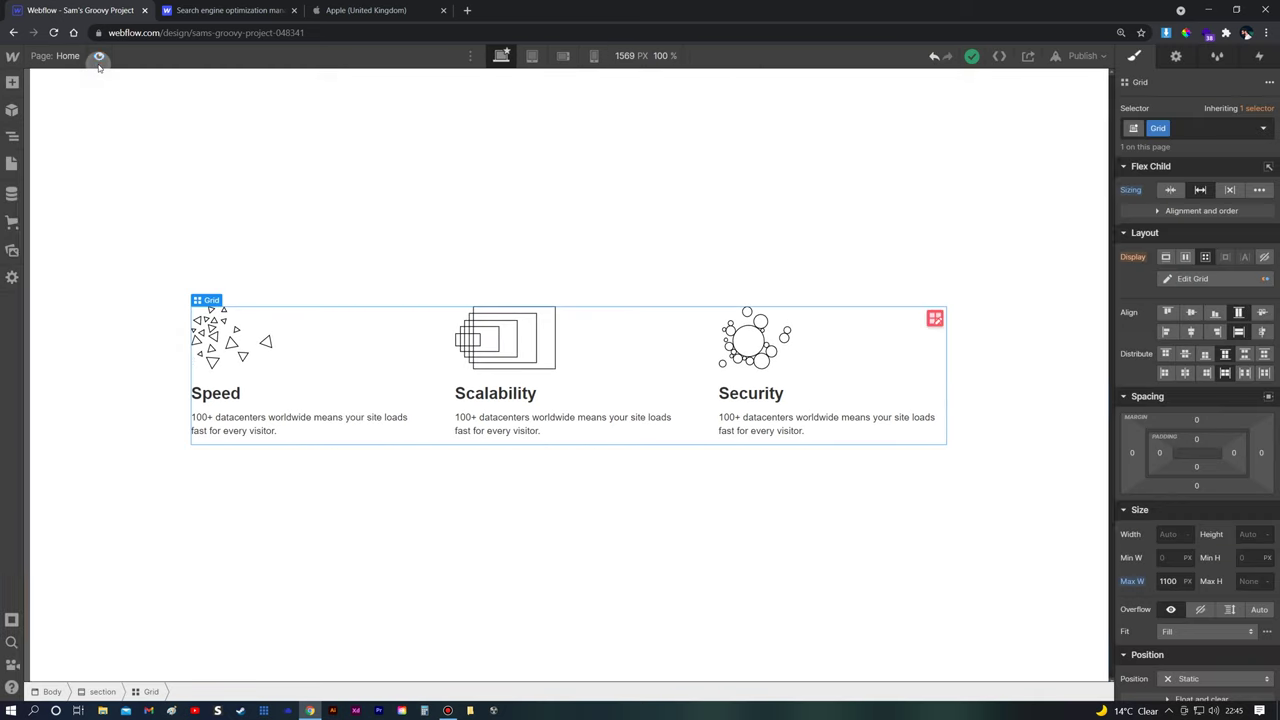
left_click(105, 250)
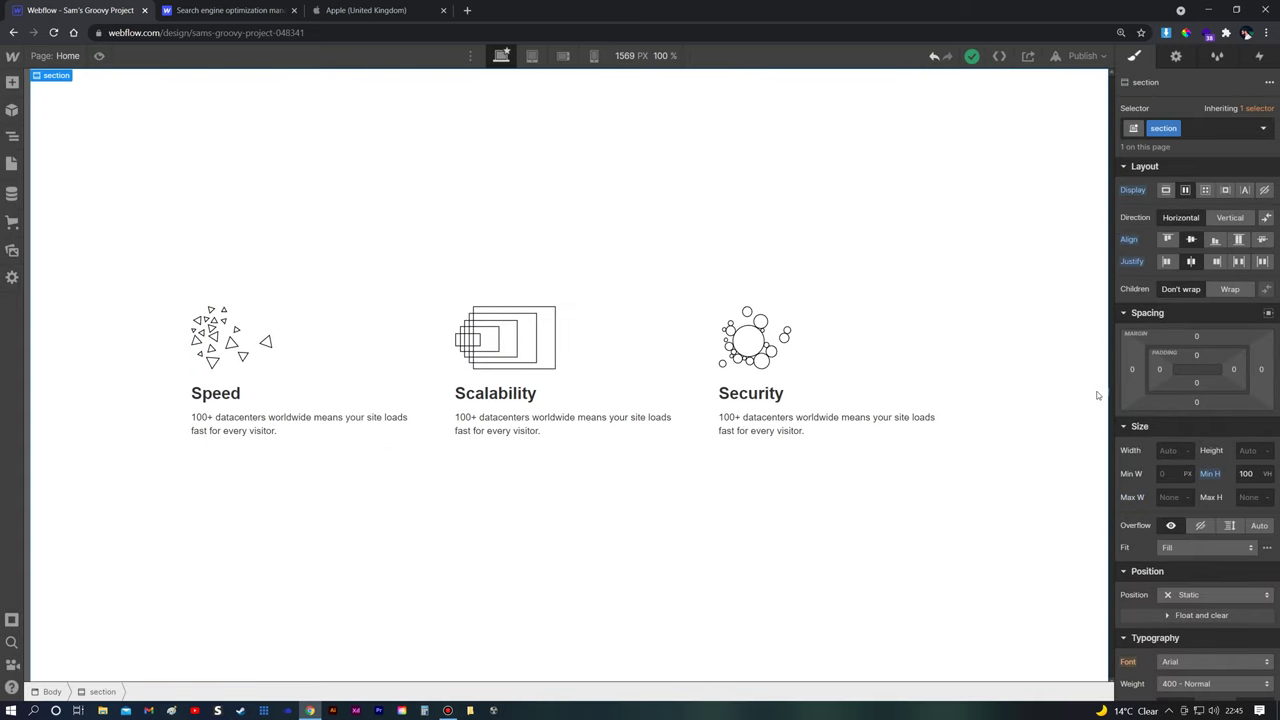
left_click(1162, 369)
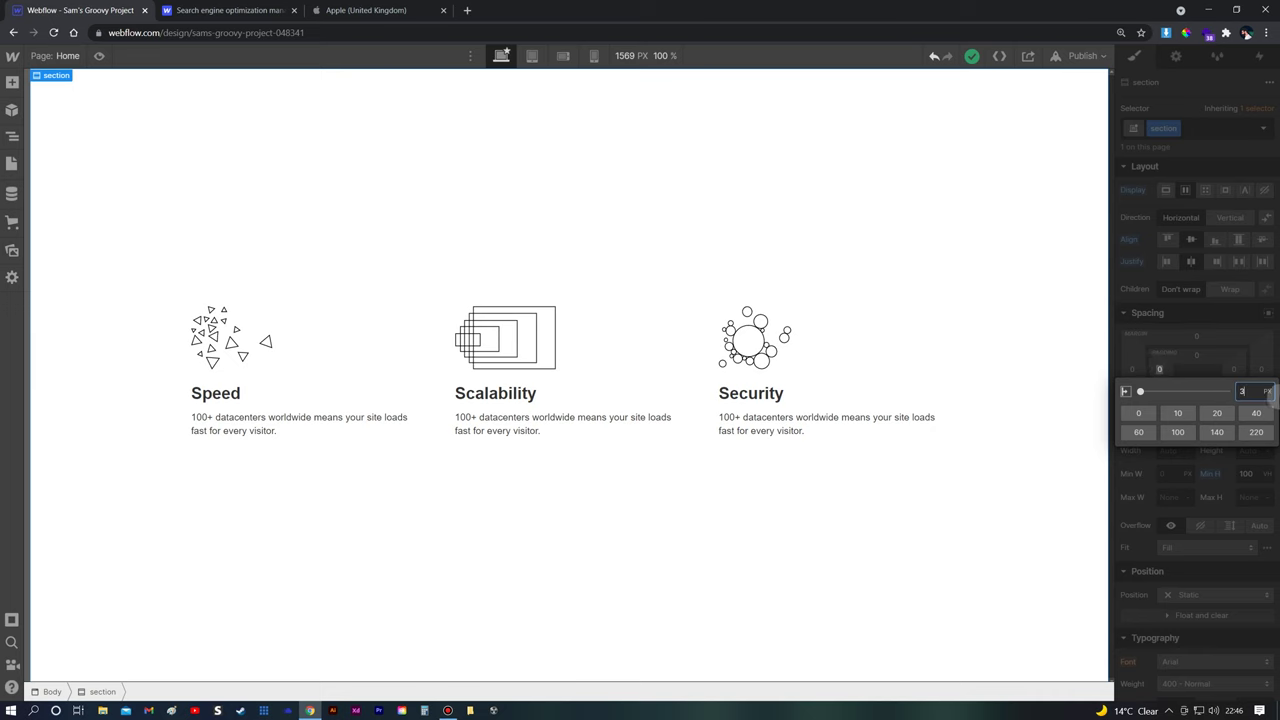
type("3")
left_click(1271, 388)
left_click(1250, 405)
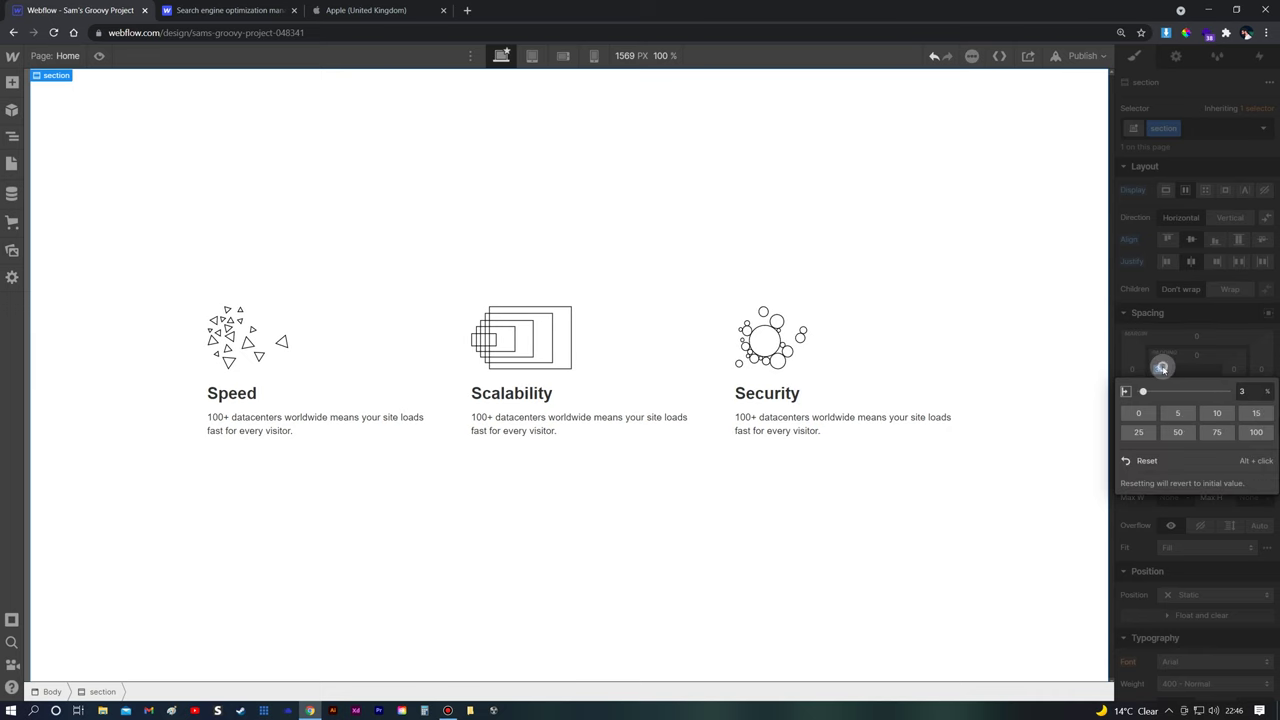
left_click(1161, 372)
left_click(1160, 372, "alt")
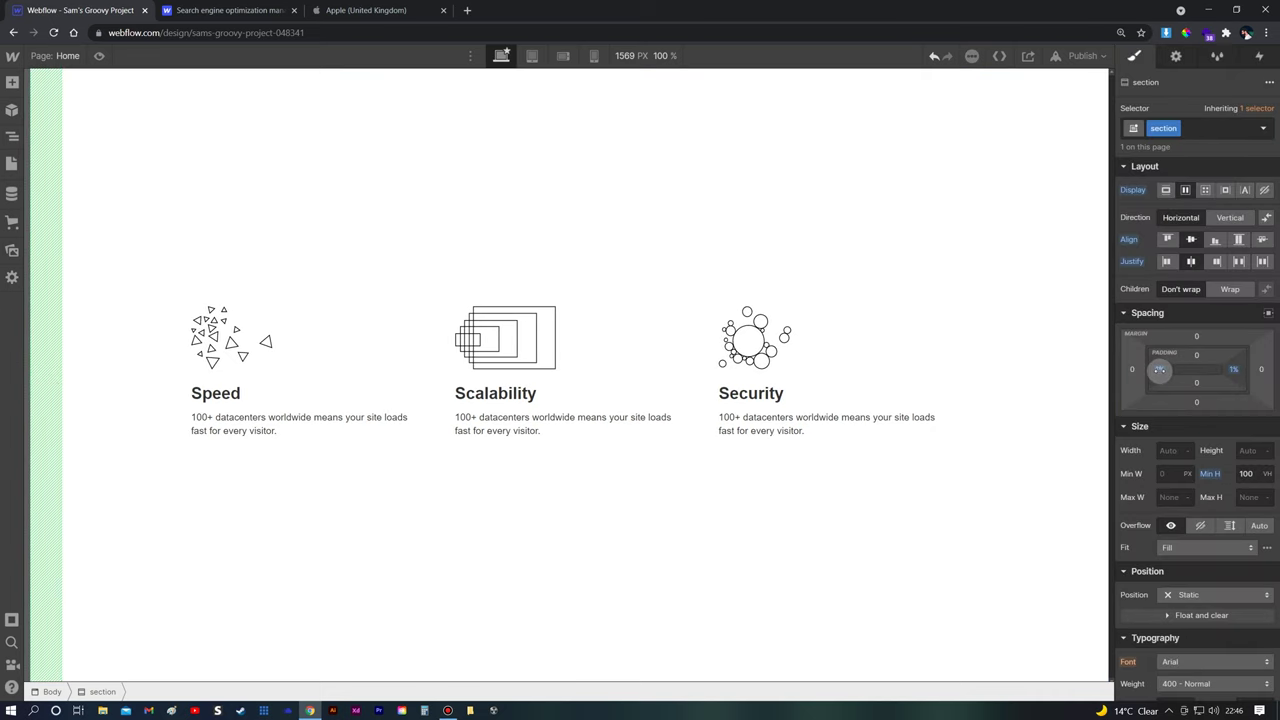
Preview the three columns narrowed to 708 px width, then exit preview
left_click(101, 57)
left_click_drag(1272, 380, 889, 413)
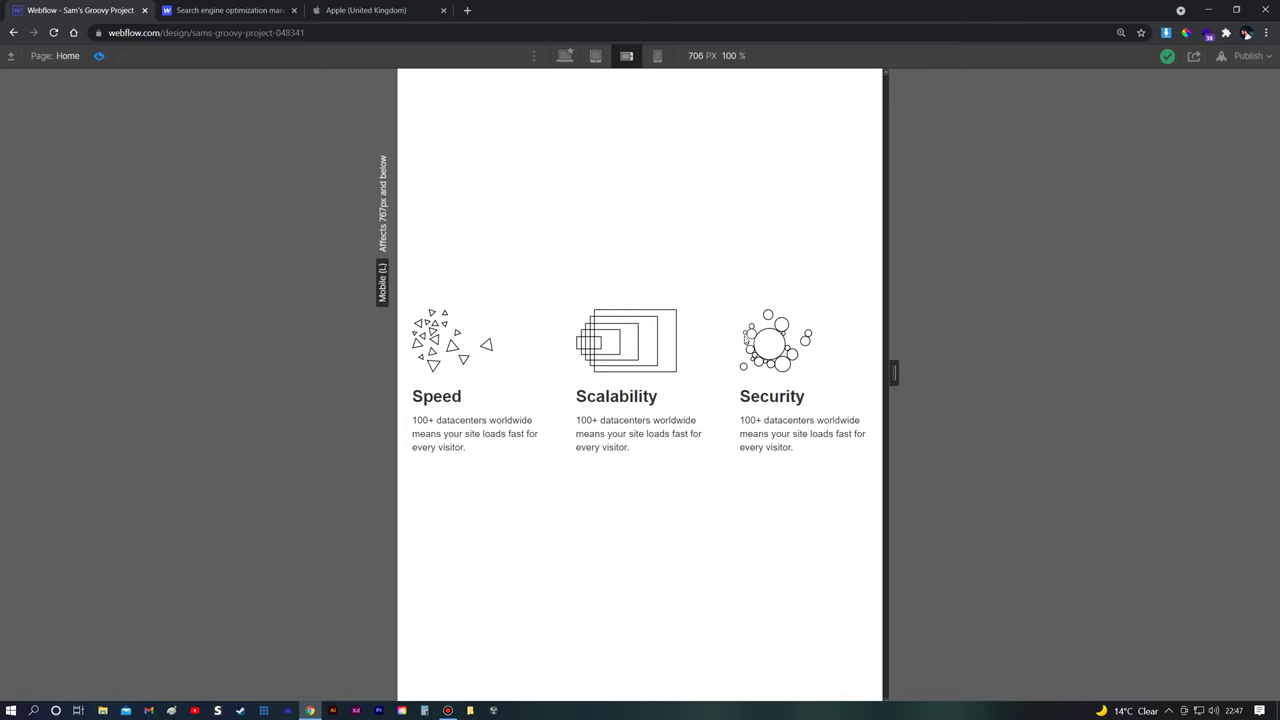
left_click_drag(893, 374, 895, 375)
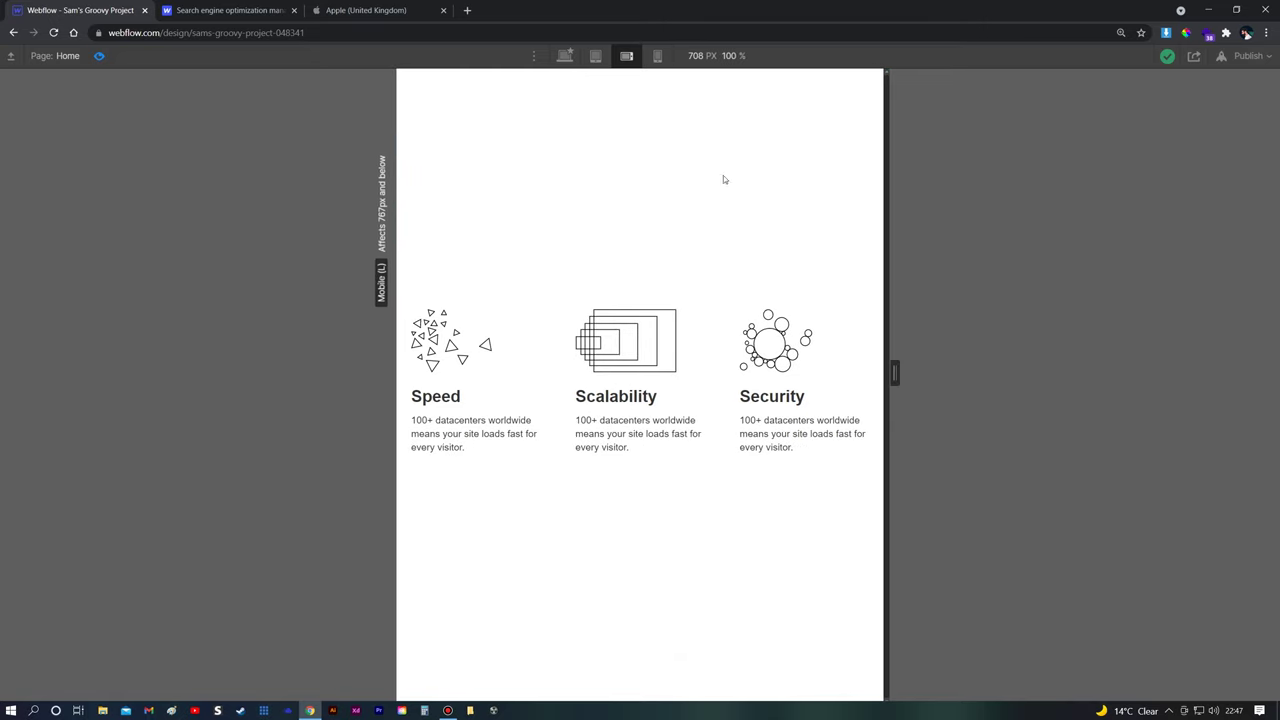
left_click(99, 55)
Cut the feature grid down to one column and widen the gap between the stacked rows
left_click(643, 336)
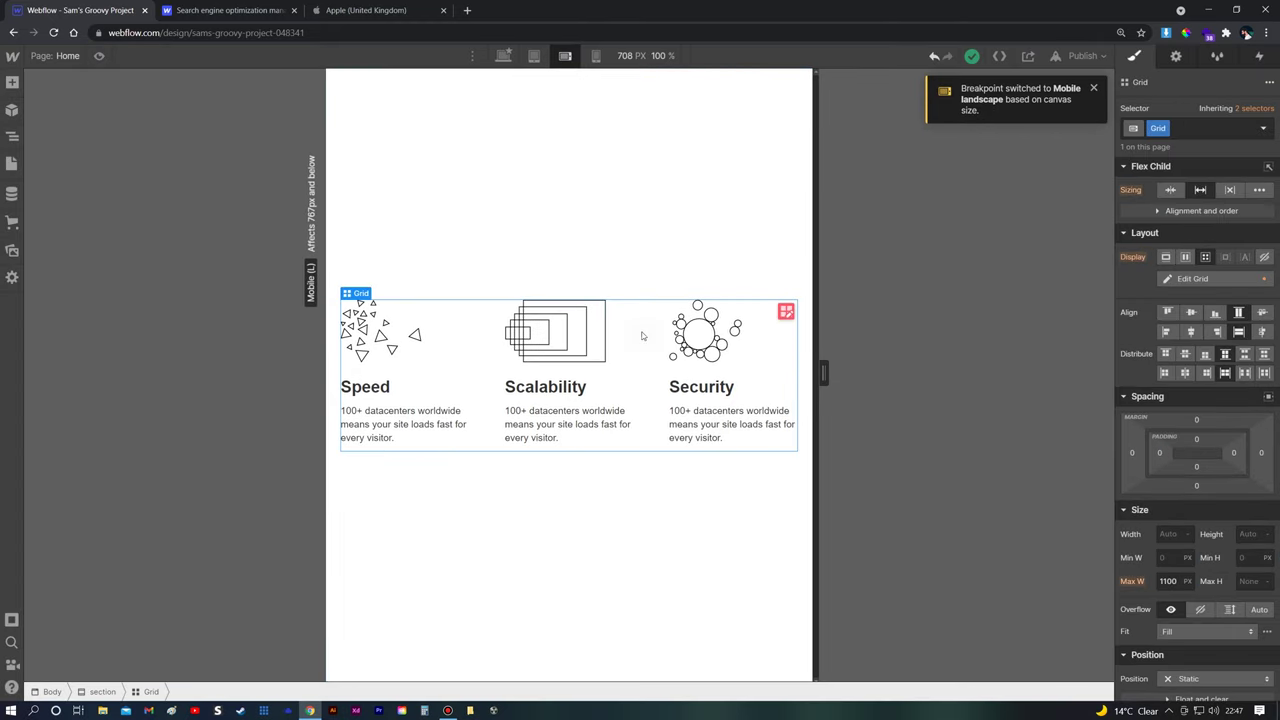
left_click(786, 313)
left_click(1266, 407)
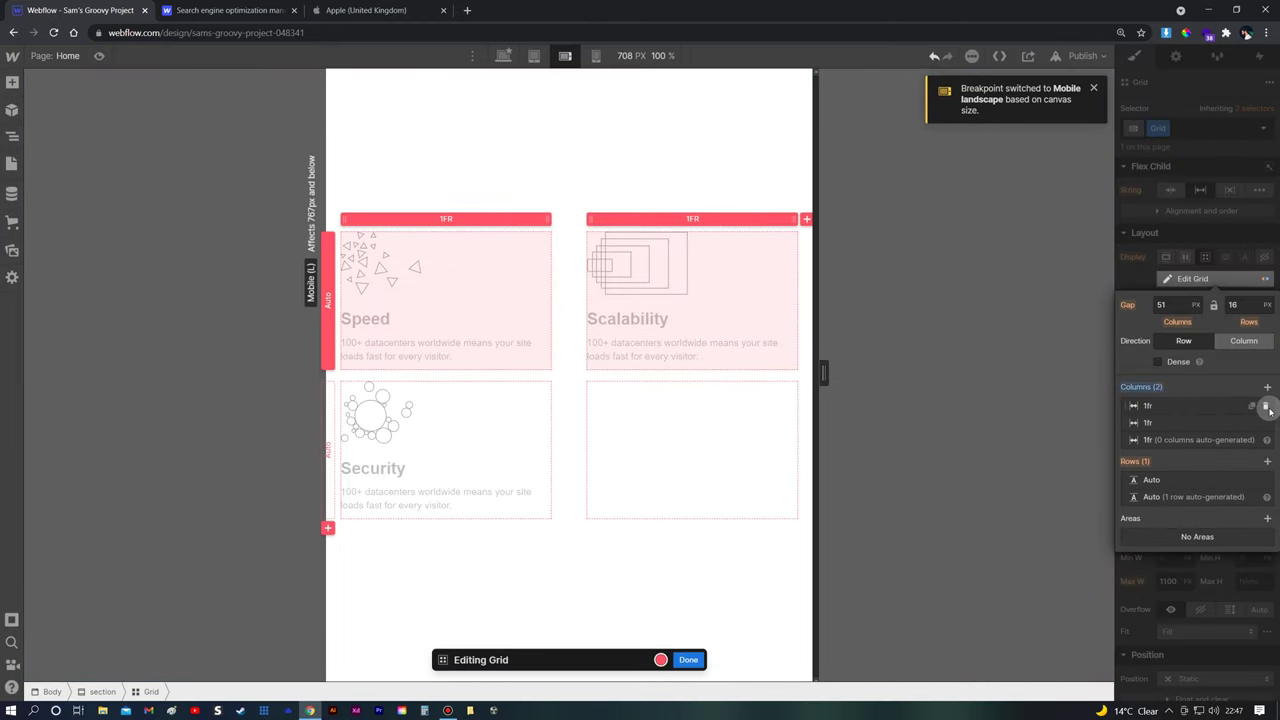
left_click(1268, 409)
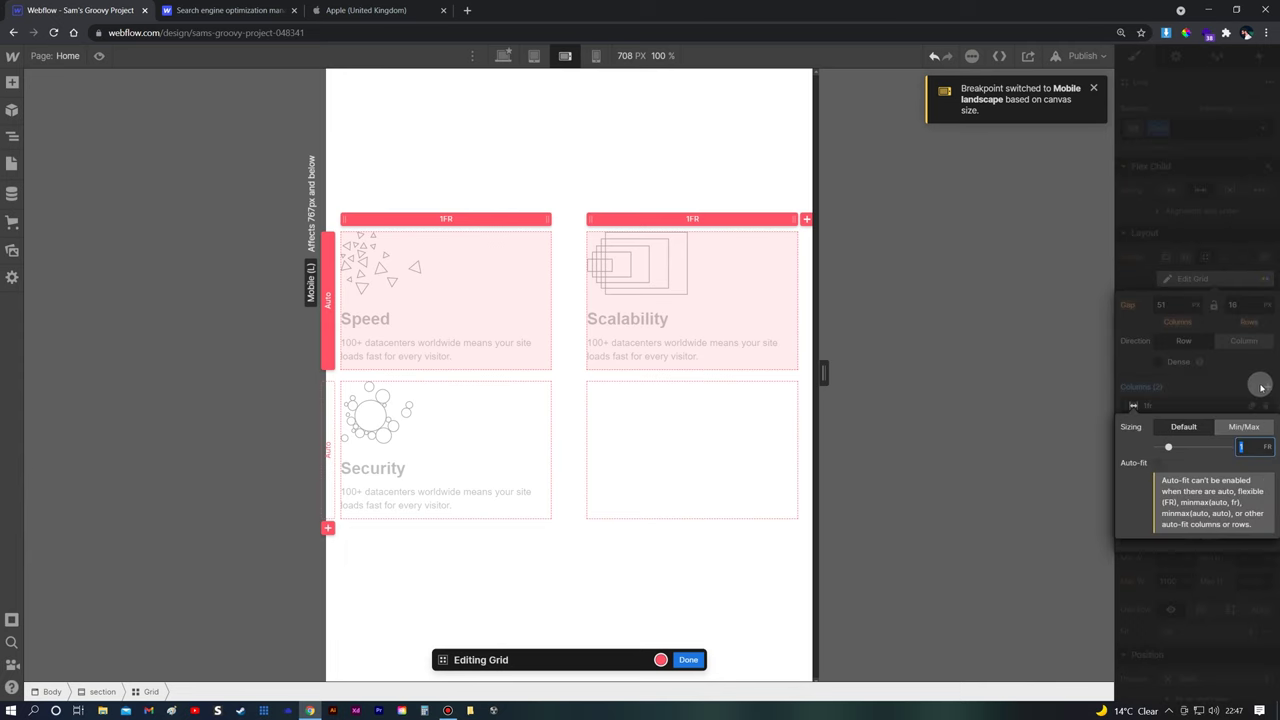
left_click(1250, 405)
left_click(1266, 407)
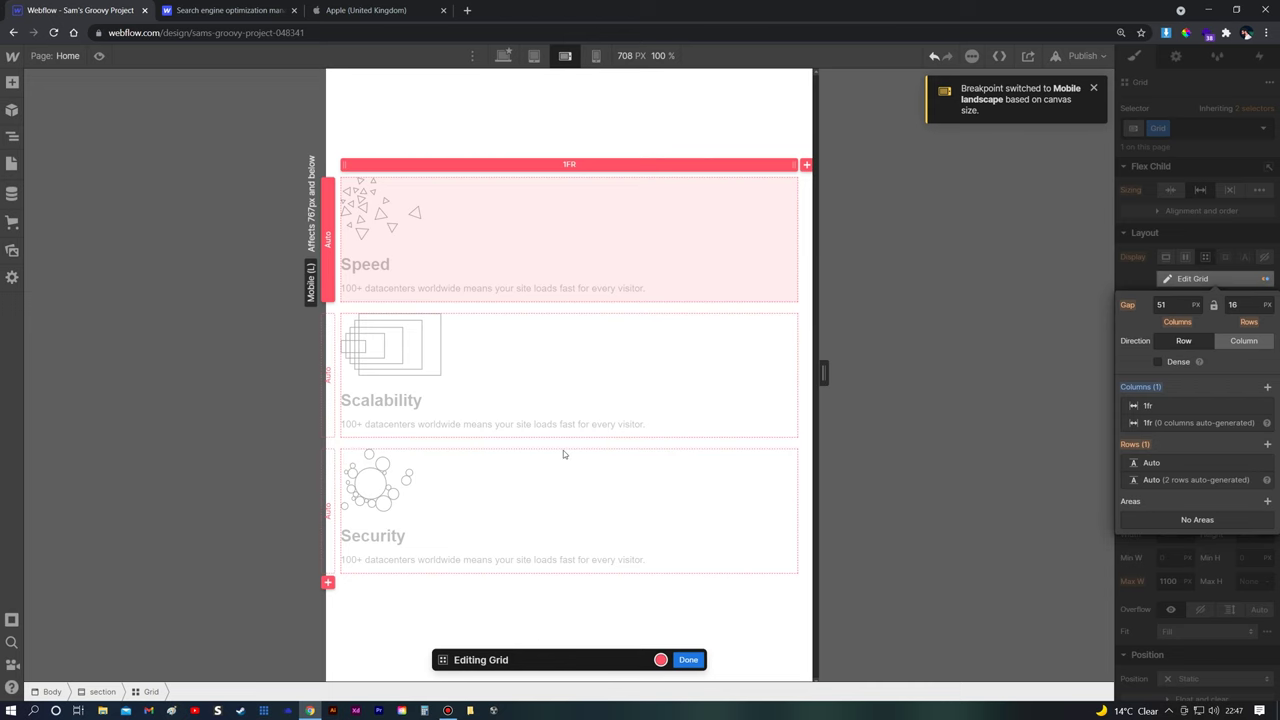
left_click(688, 660)
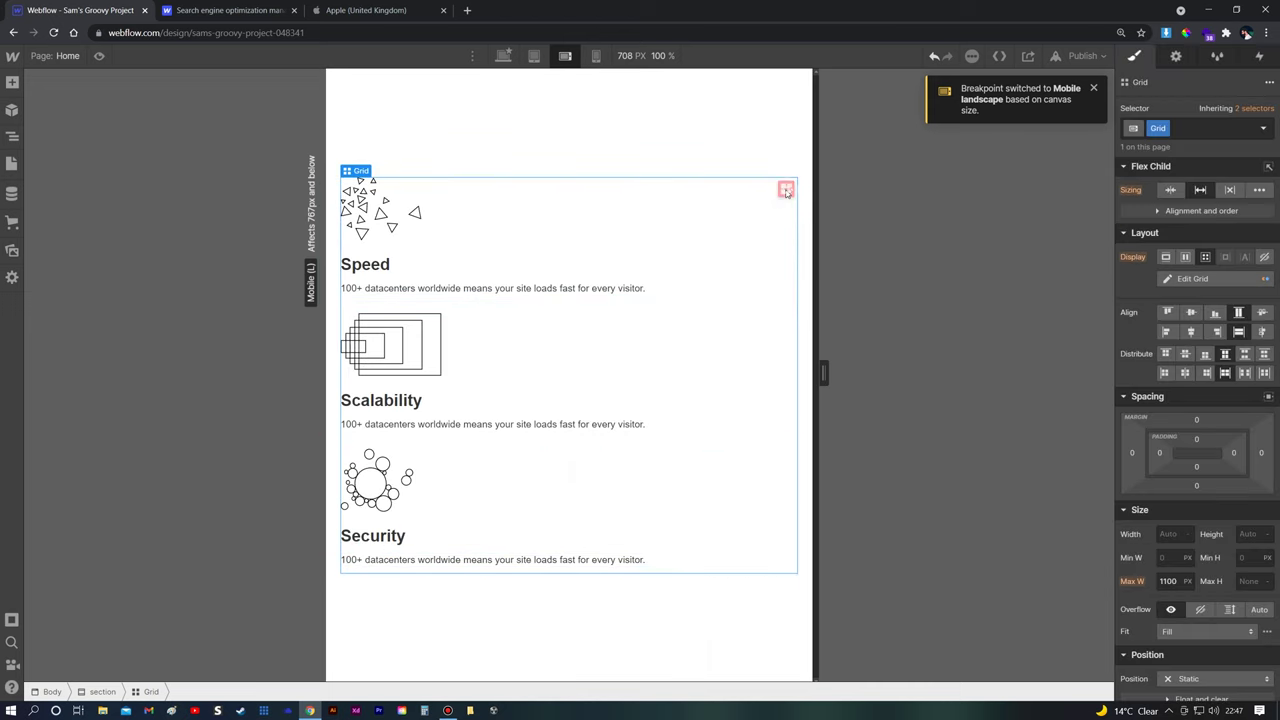
double_click(537, 305)
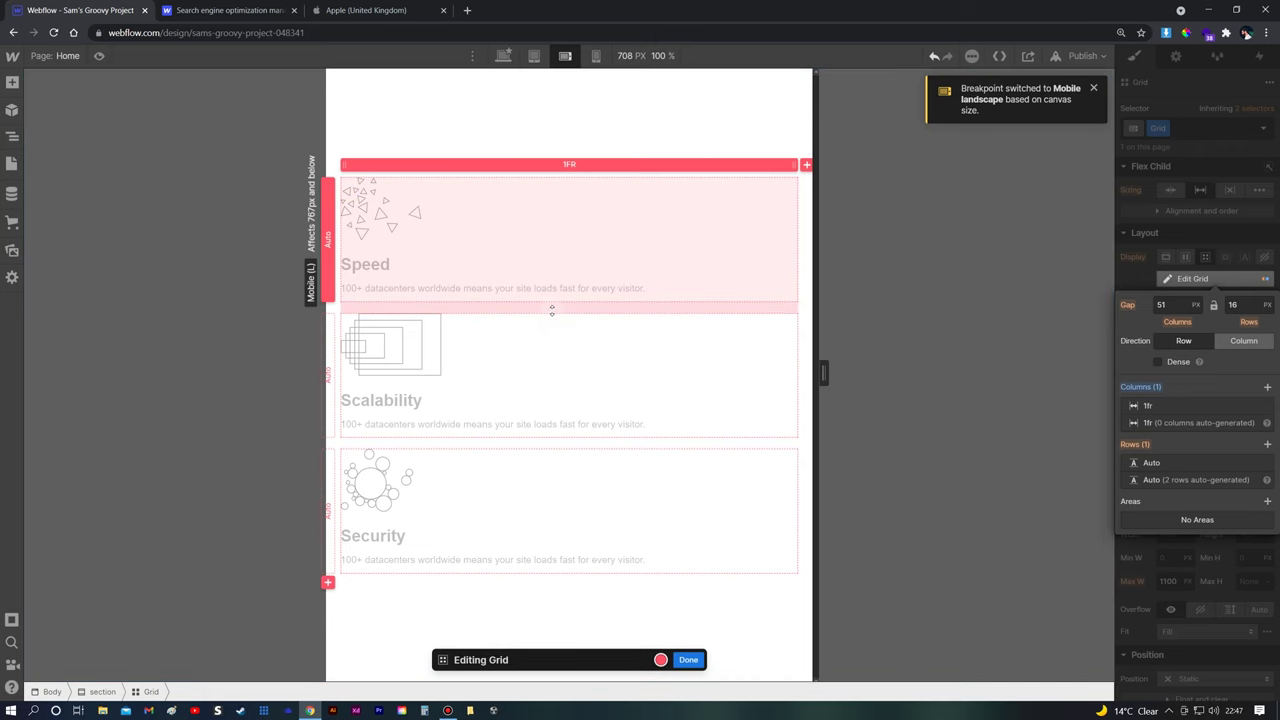
left_click_drag(551, 311, 561, 331)
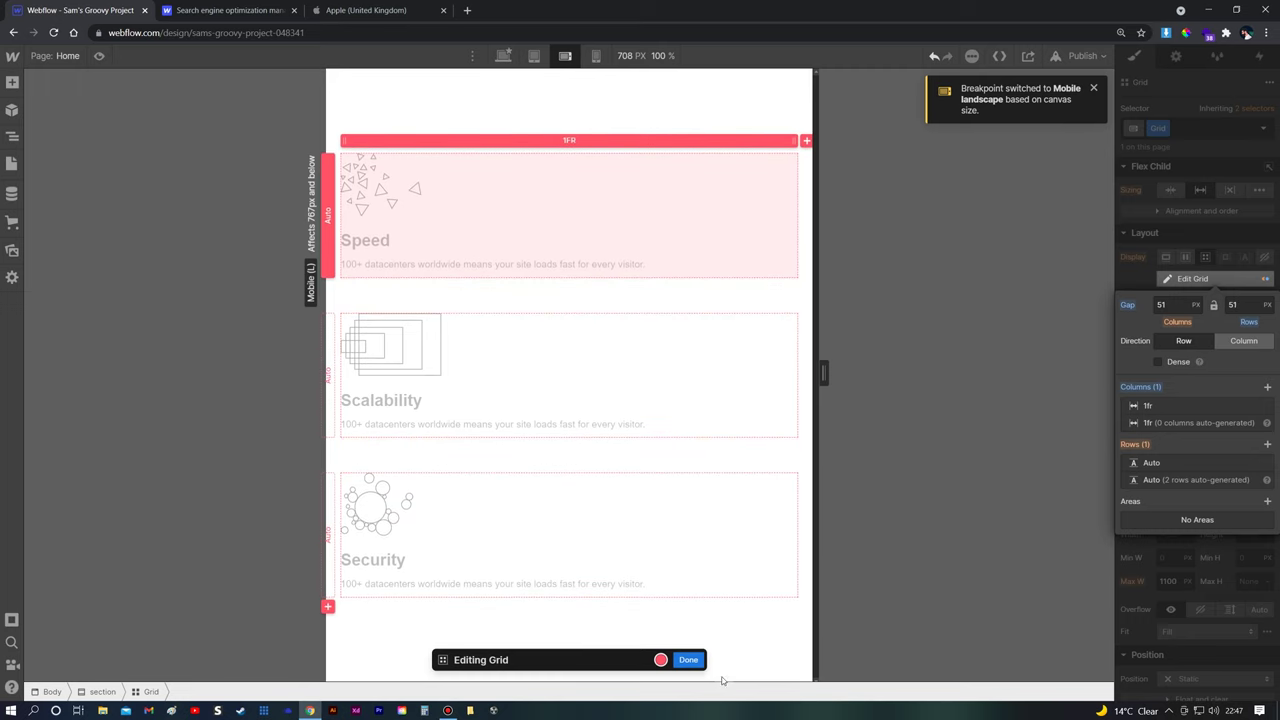
left_click(690, 660)
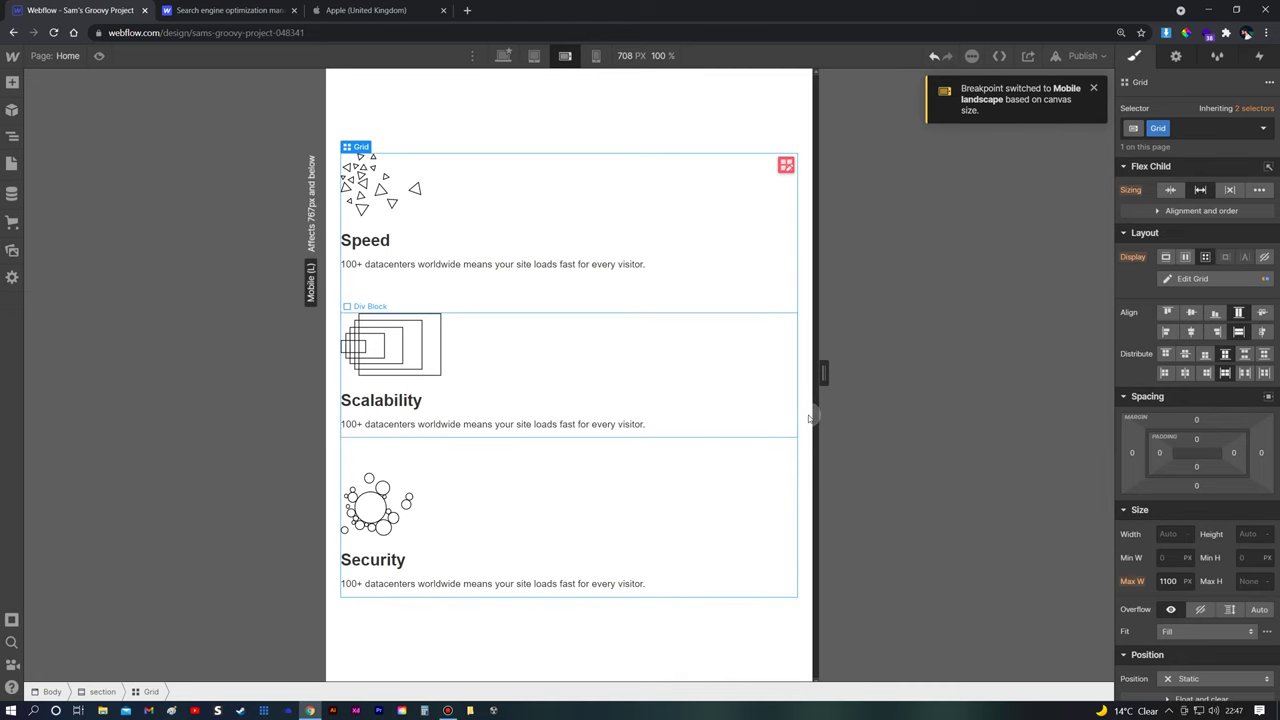
Preview the grid reflow at tablet and mobile widths, then bring up the reference SEO page
left_click_drag(824, 372, 742, 382)
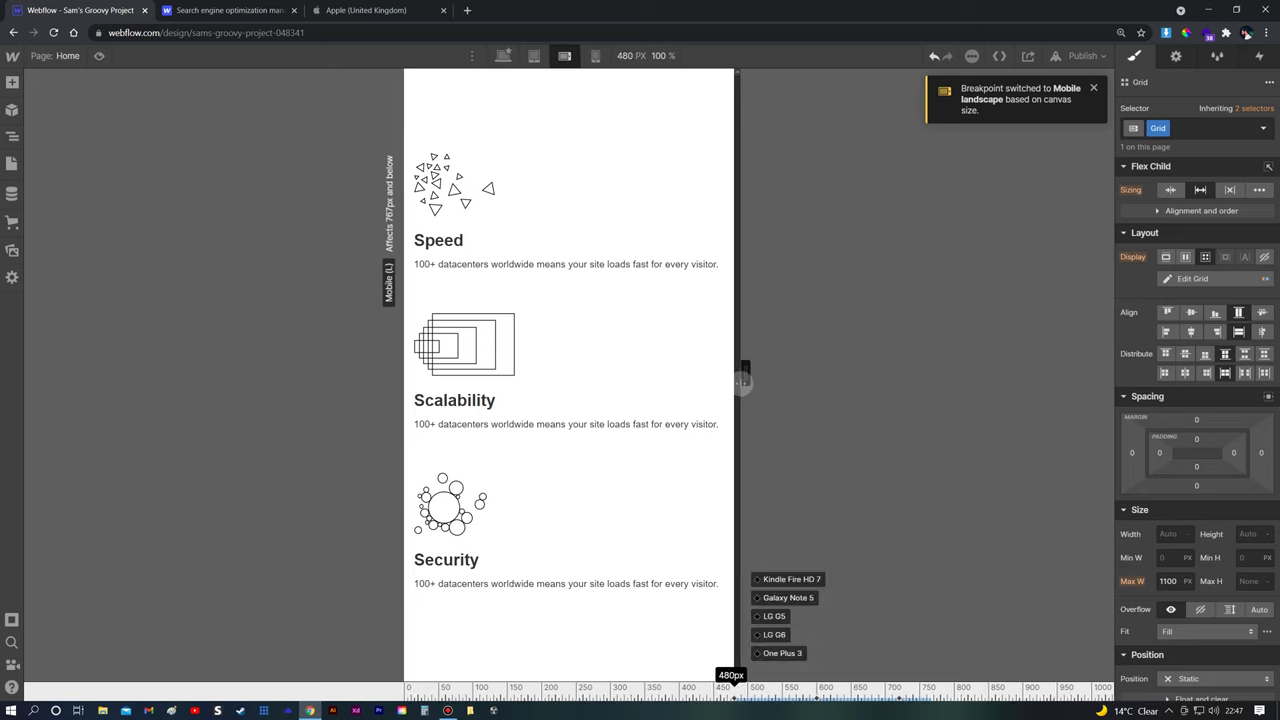
left_click(99, 55)
left_click(914, 372)
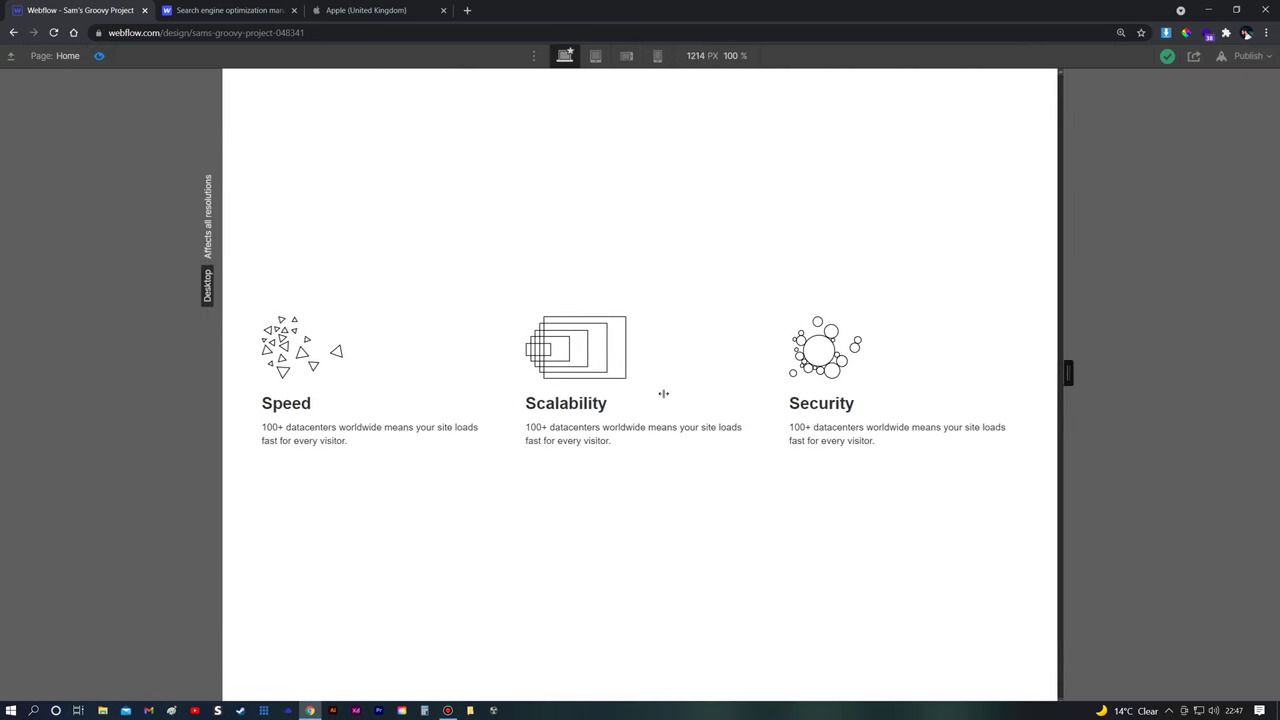
left_click_drag(972, 369, 1274, 400)
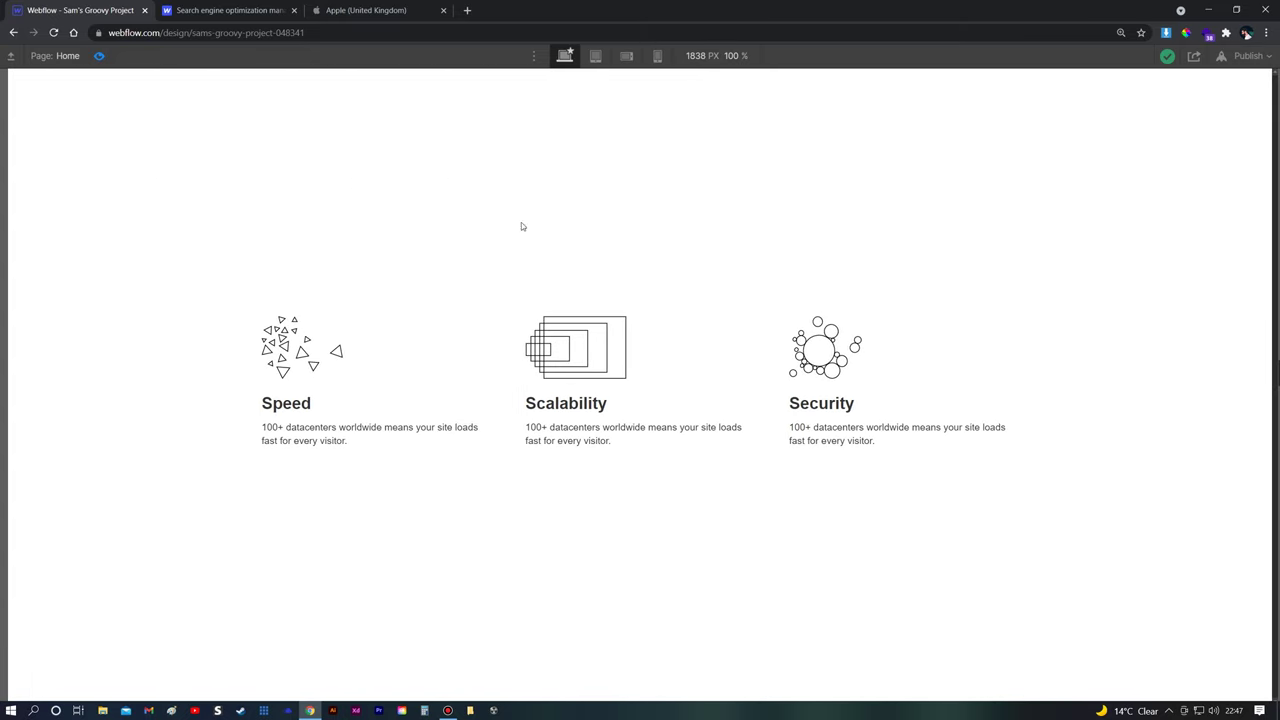
left_click(233, 14)
Inspect the reference Security grid item and narrow the viewport to watch its columns reflow
right_click(1076, 337)
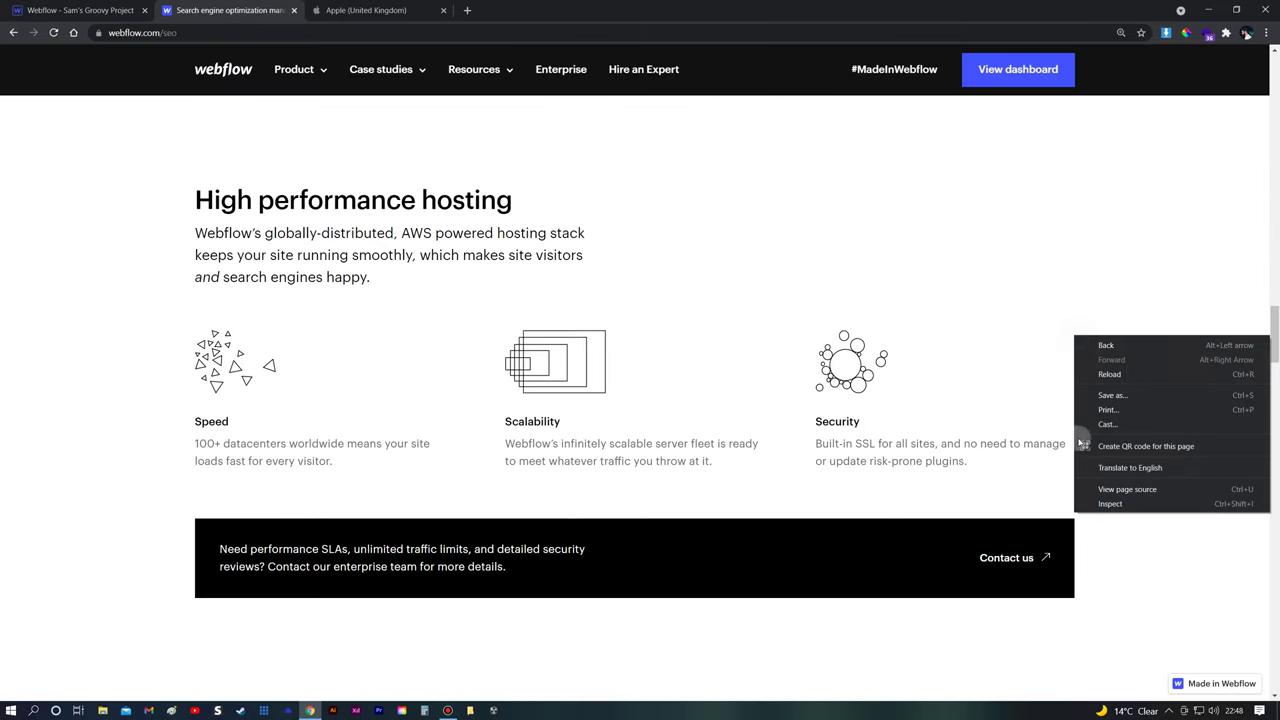
left_click(1100, 492)
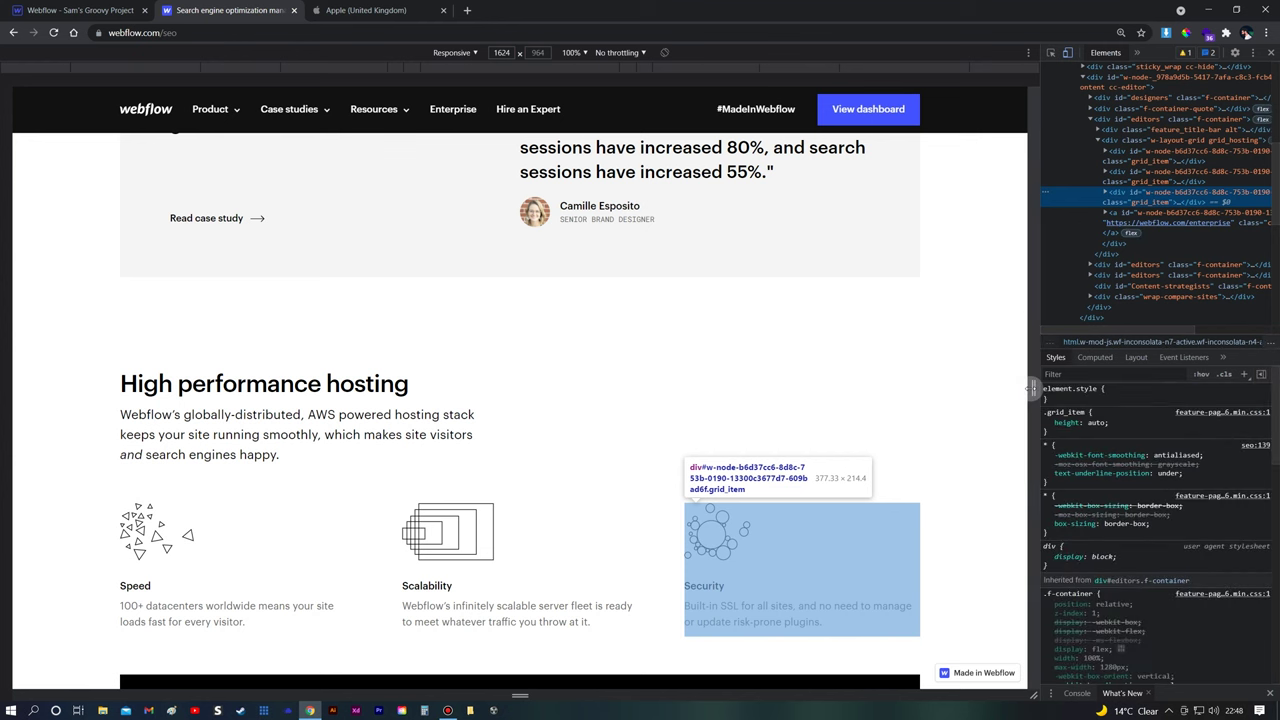
left_click_drag(1033, 388, 814, 384)
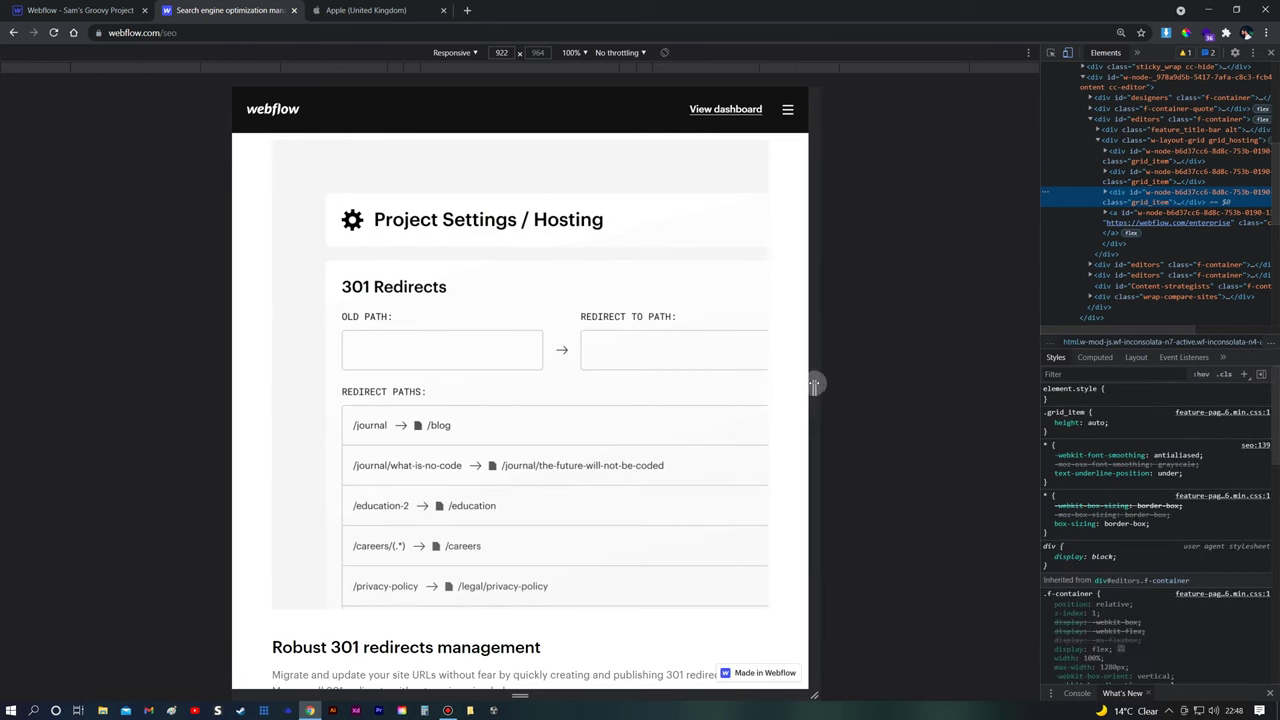
scroll(745, 439, "down", 12)
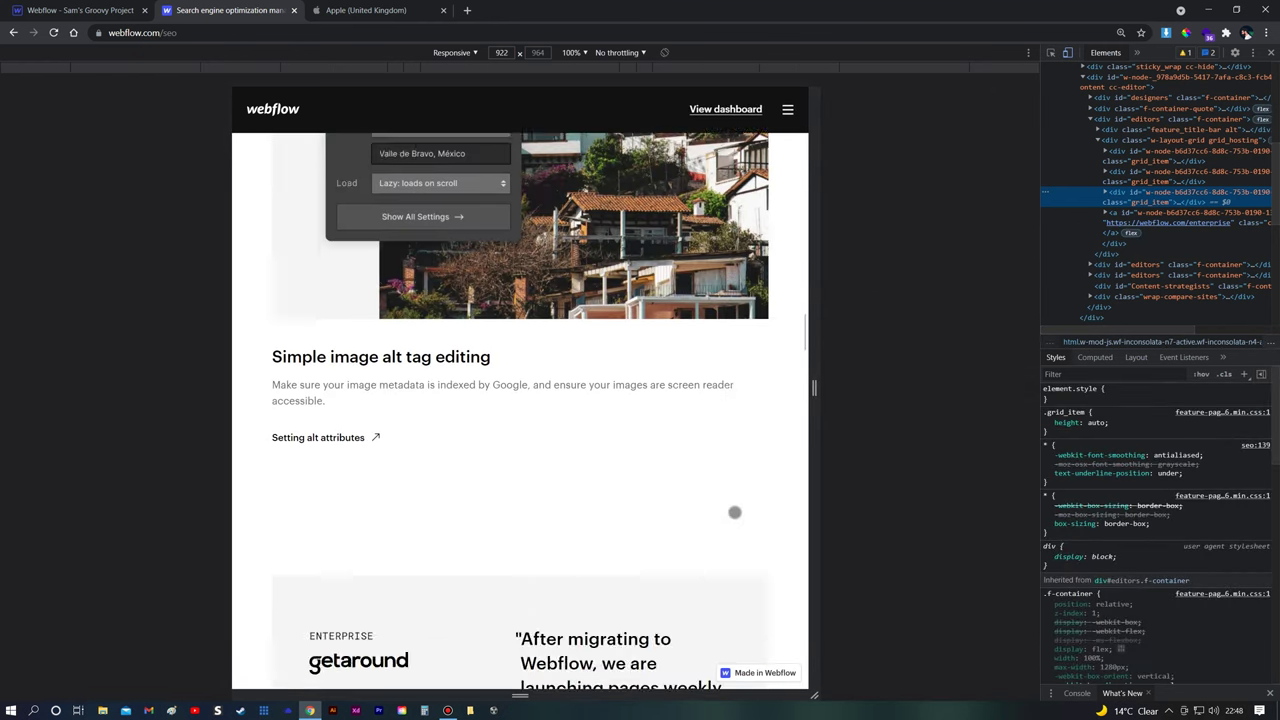
scroll(734, 512, "down", 1)
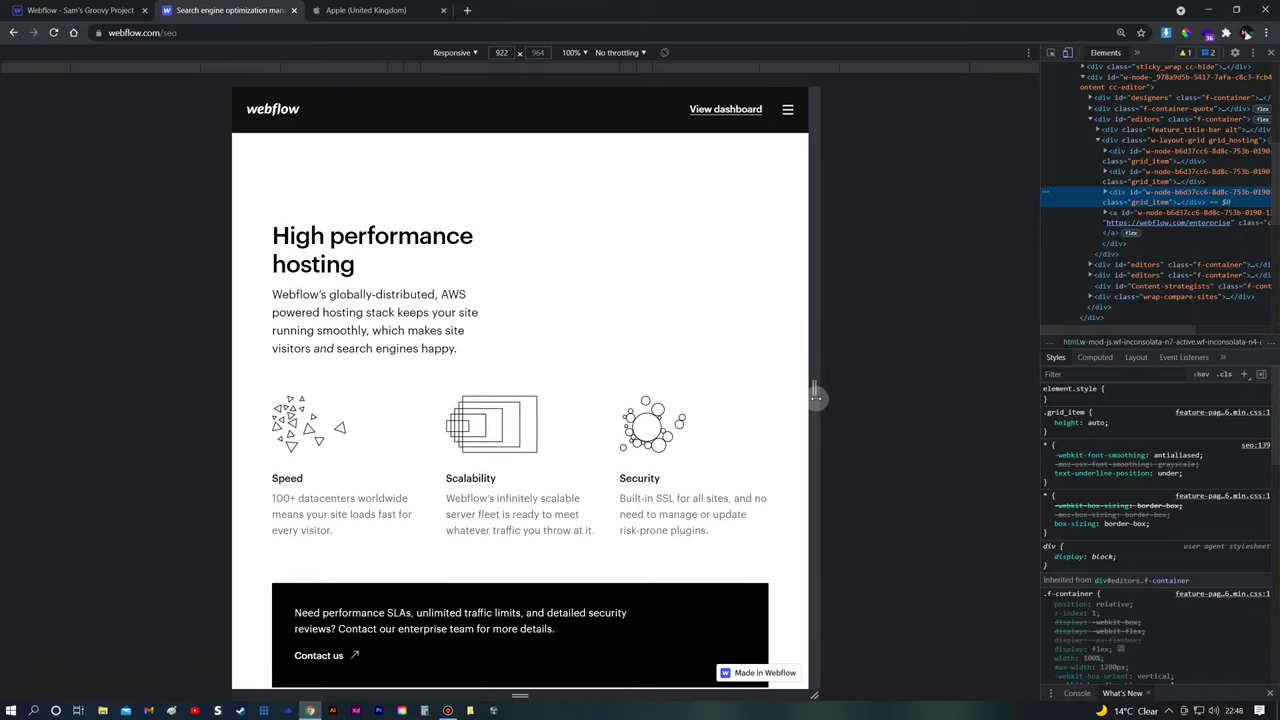
left_click_drag(817, 391, 743, 389)
Compare with the project at mobile landscape, then shrink the reference viewport to mobile and widen it back
left_click(80, 10)
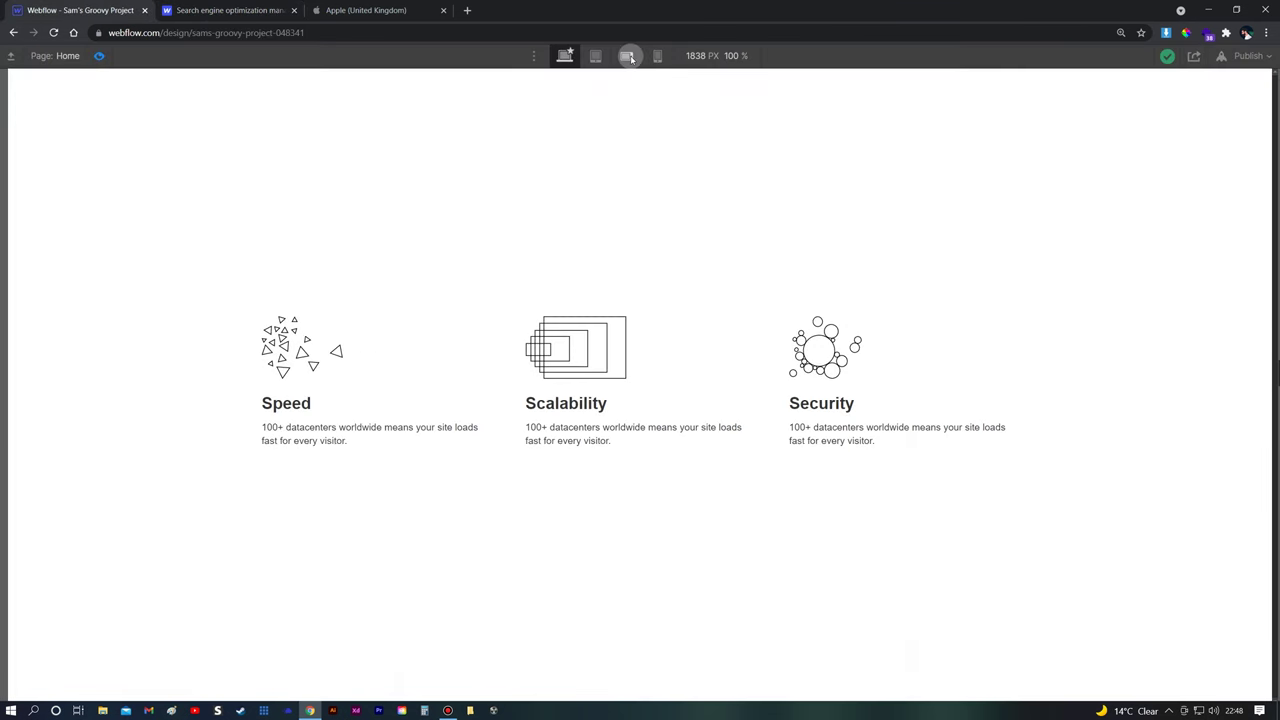
left_click(627, 56)
left_click(229, 10)
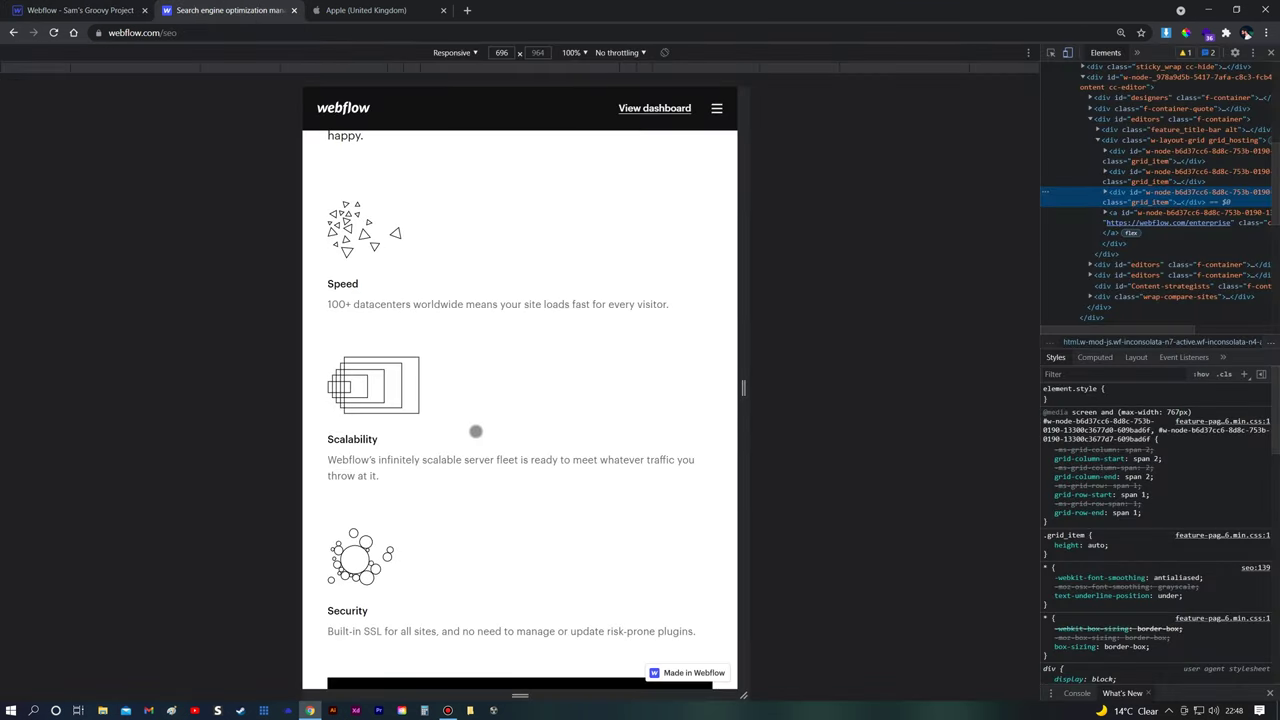
left_click_drag(743, 390, 694, 390)
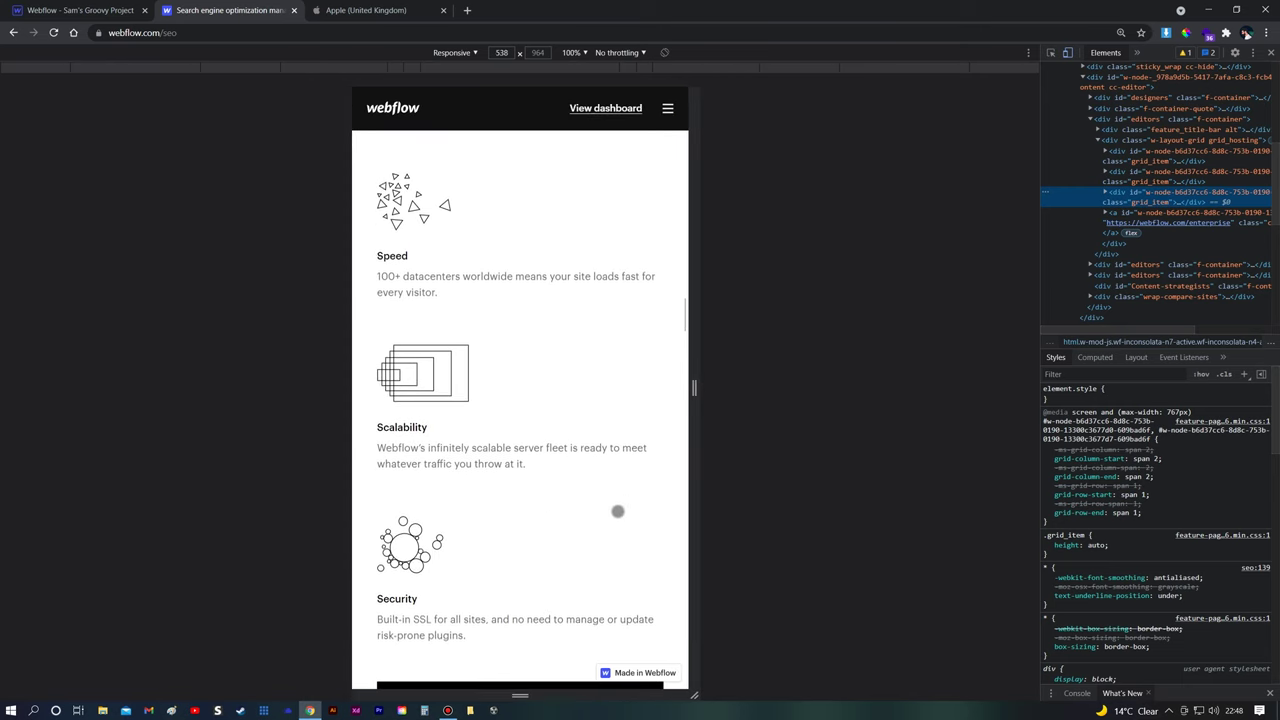
scroll(586, 485, "down", 2)
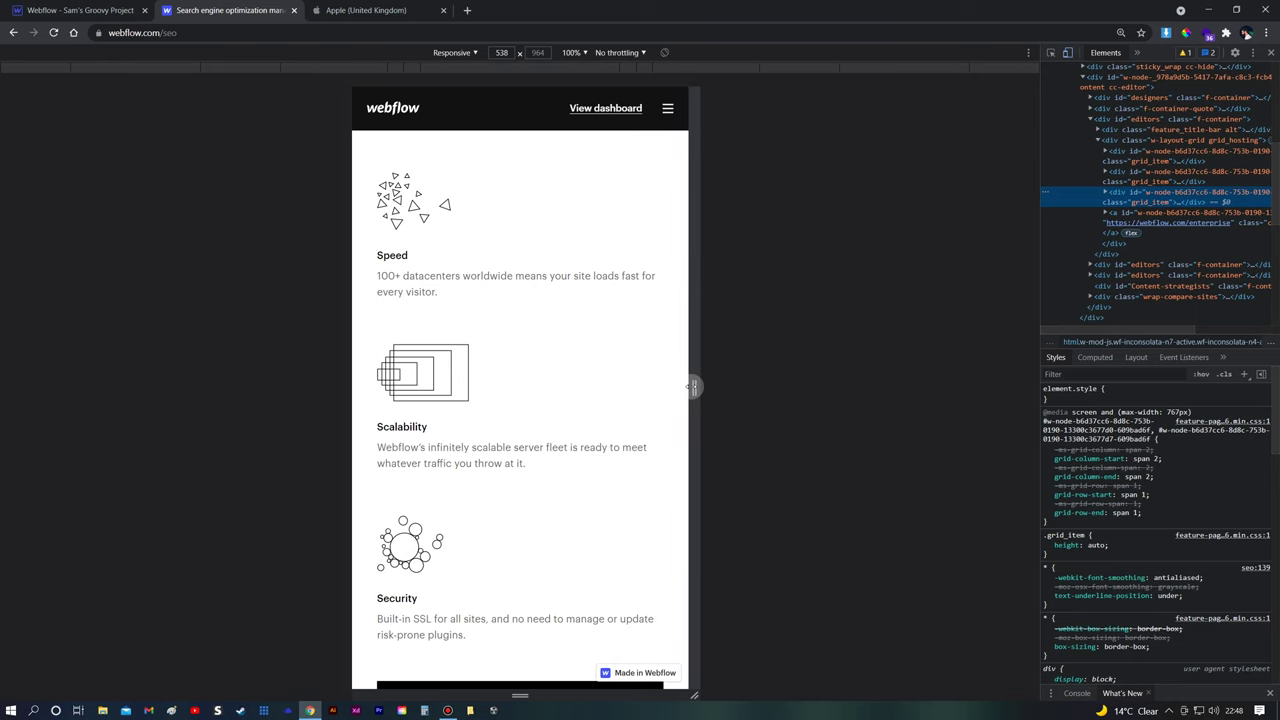
left_click_drag(693, 387, 1036, 420)
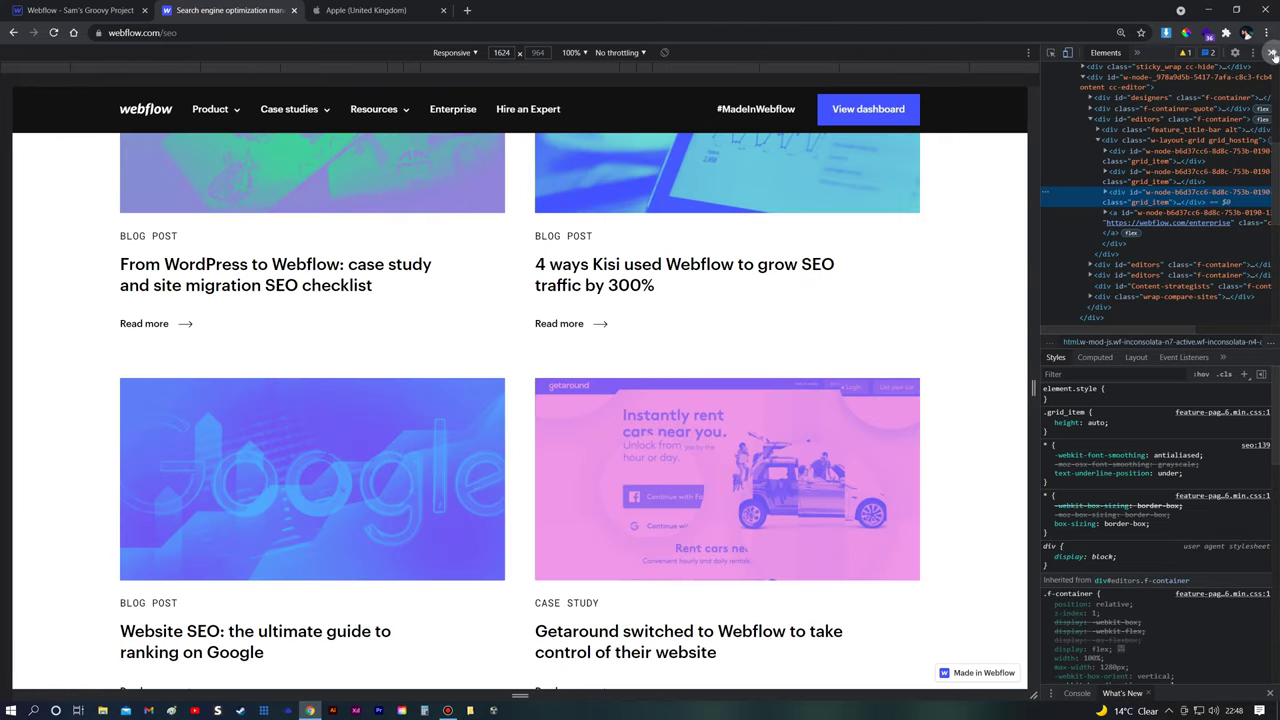
Close DevTools, return the Designer to desktop view with panels restored, and select the Security block
left_click(1271, 52)
left_click(100, 9)
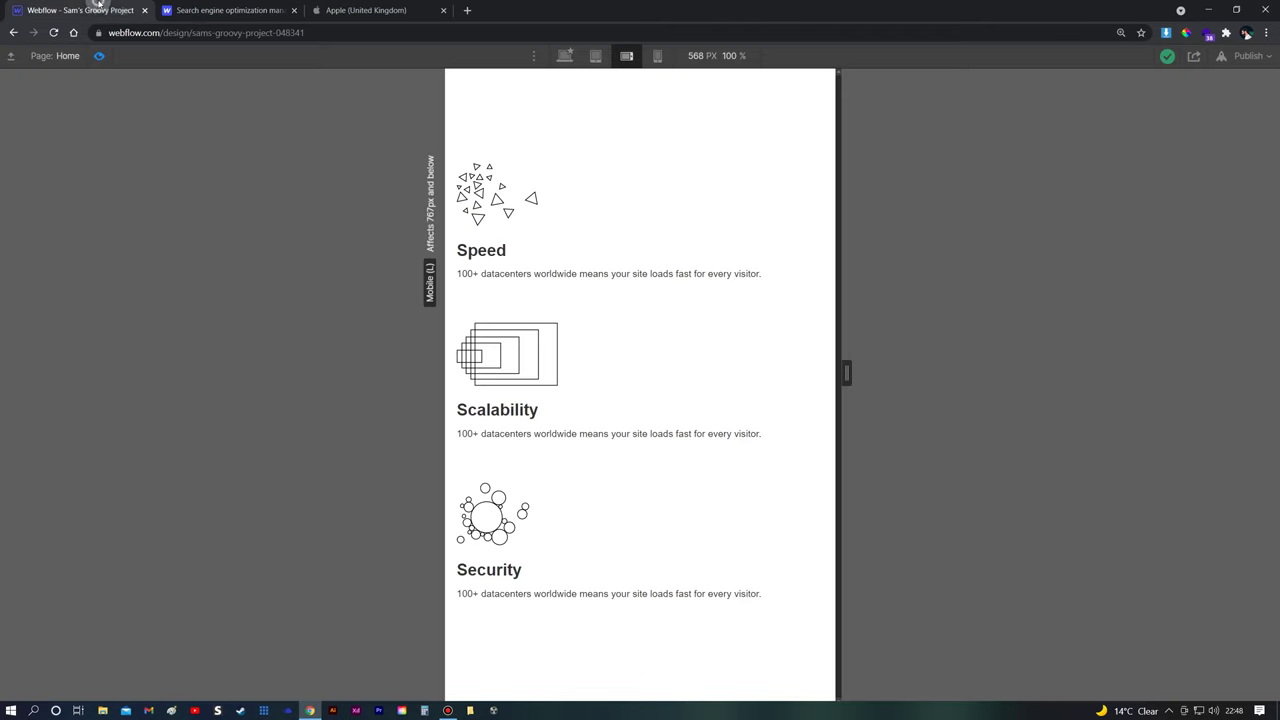
left_click(574, 59)
left_click(99, 56)
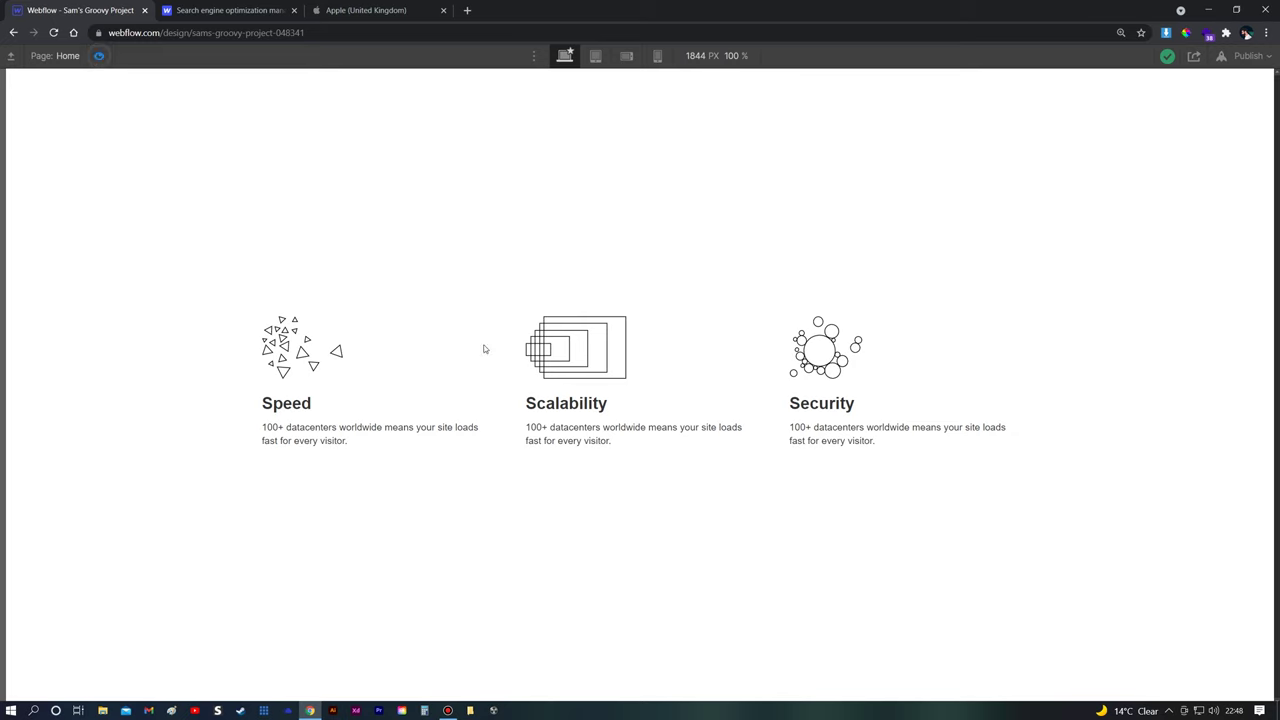
left_click(934, 320)
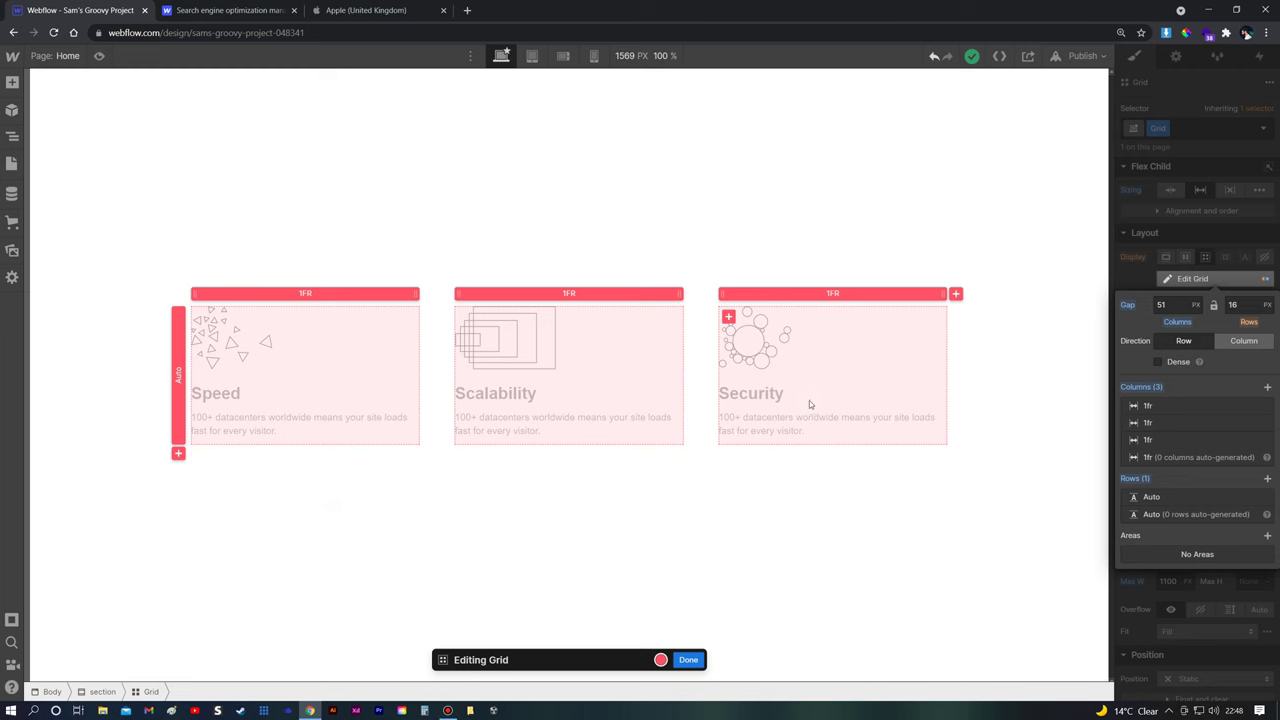
left_click(688, 659)
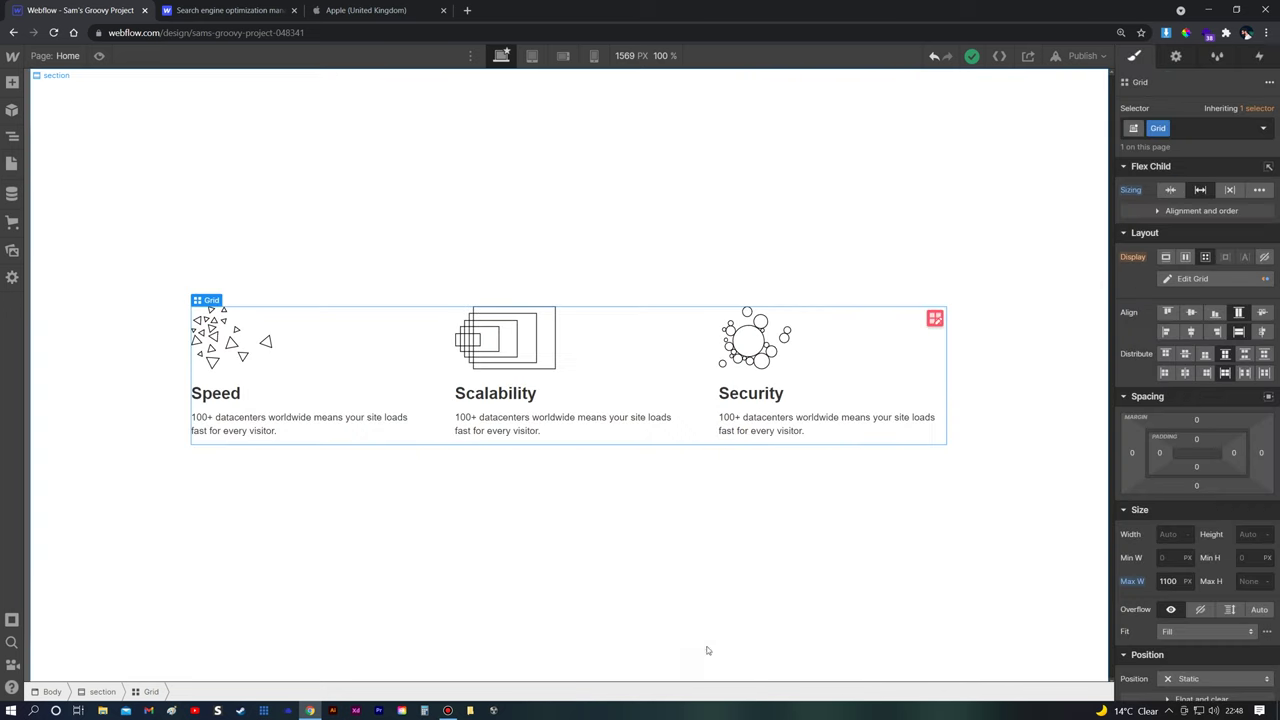
left_click(896, 380)
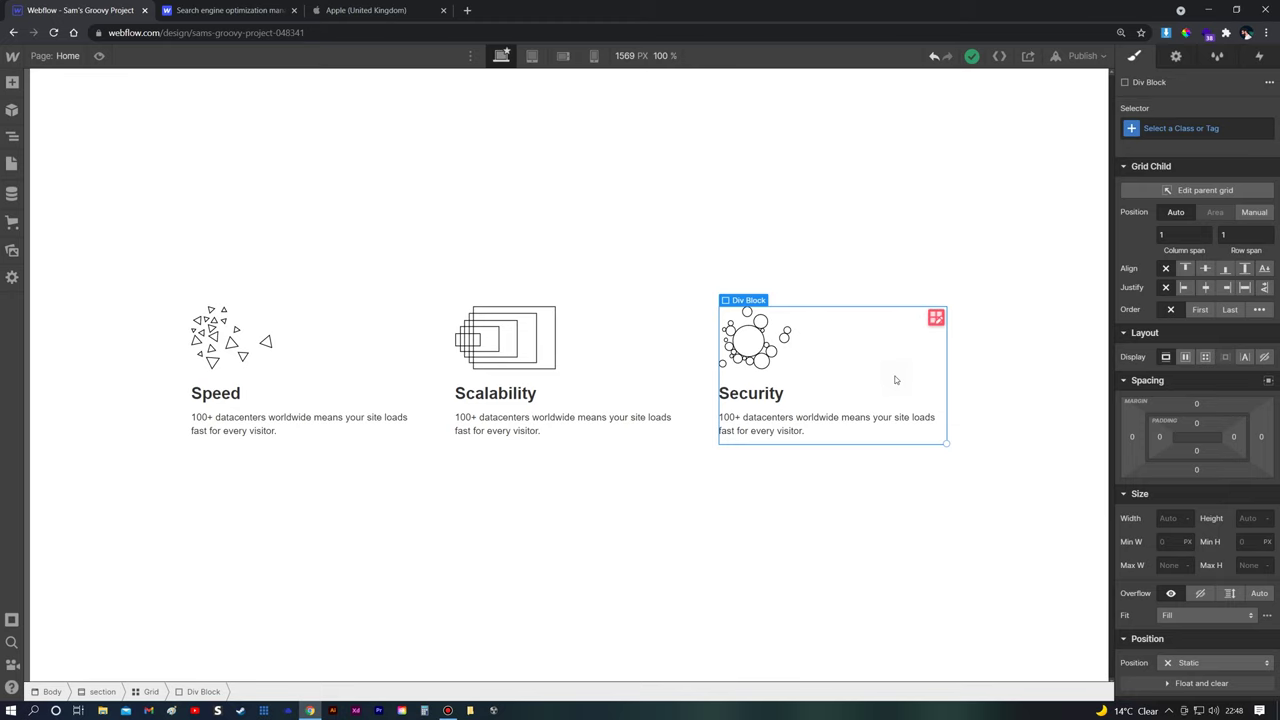
Duplicate the Security item into a second row and set gaps to 50 px columns, 49 px rows
key("ctrl+c")
key("ctrl+v")
key("ctrl+v")
key("ctrl+v")
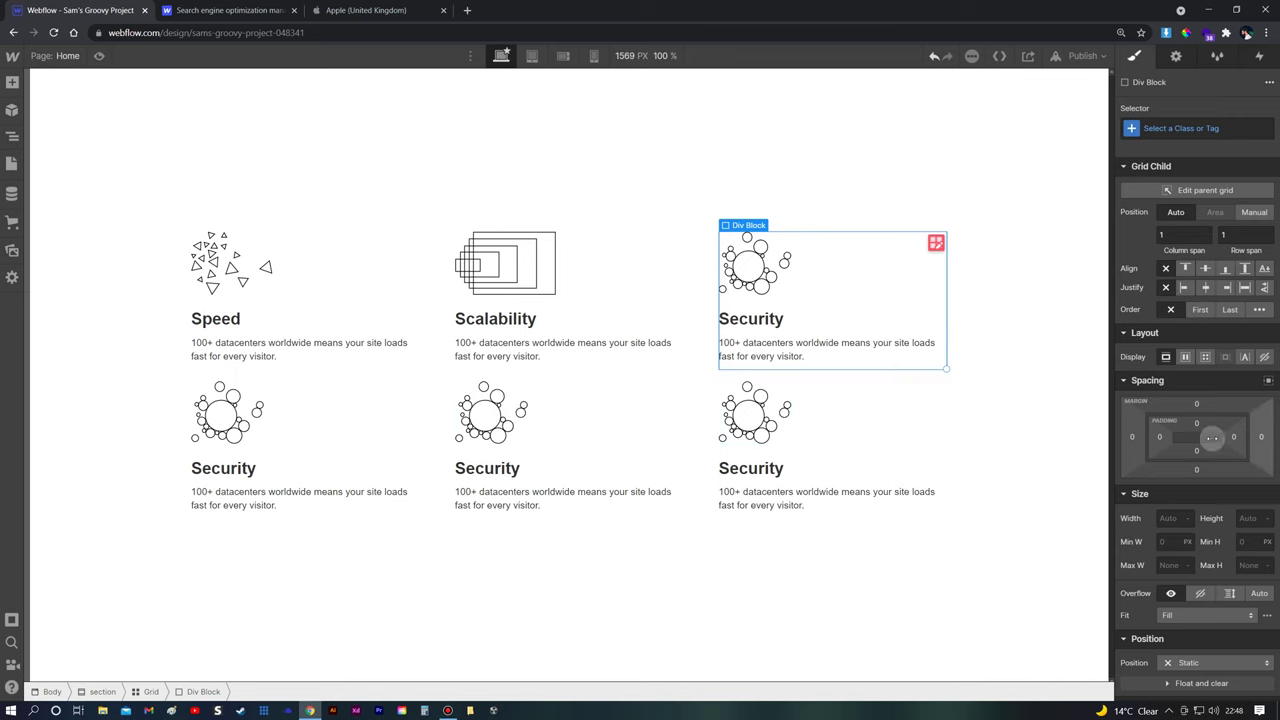
left_click(700, 380)
left_click(700, 378)
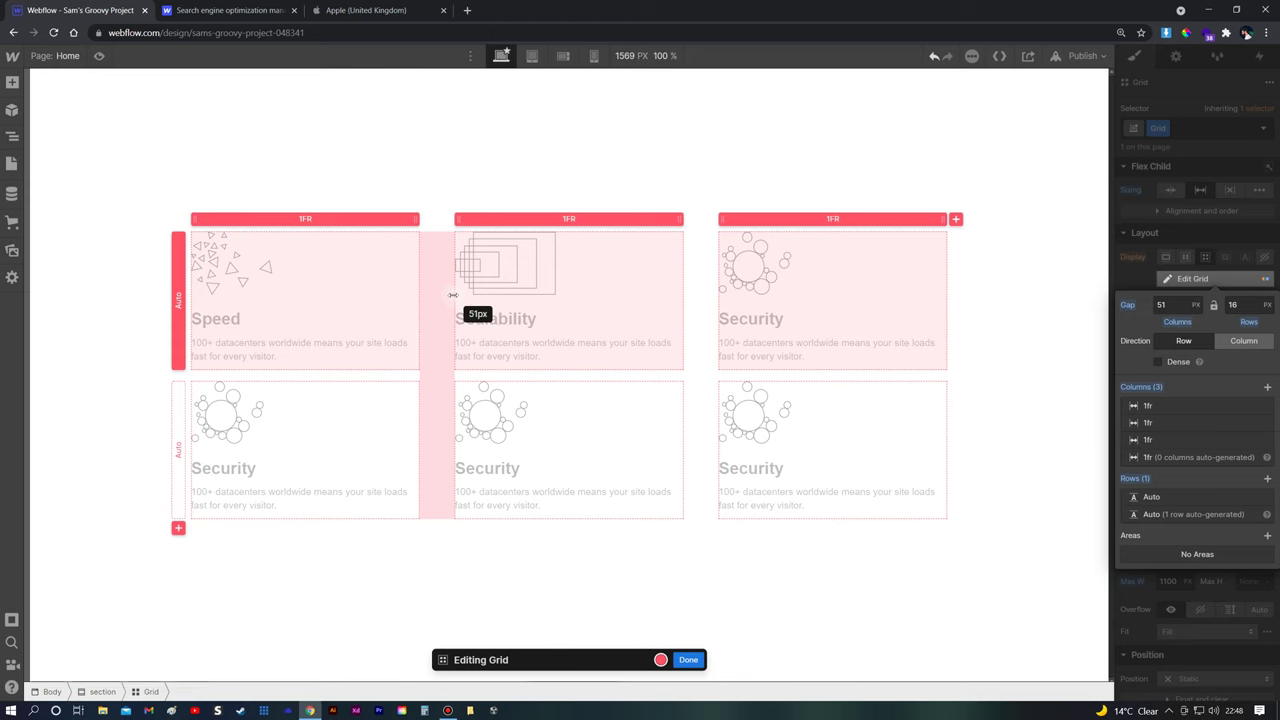
left_click_drag(452, 294, 453, 294)
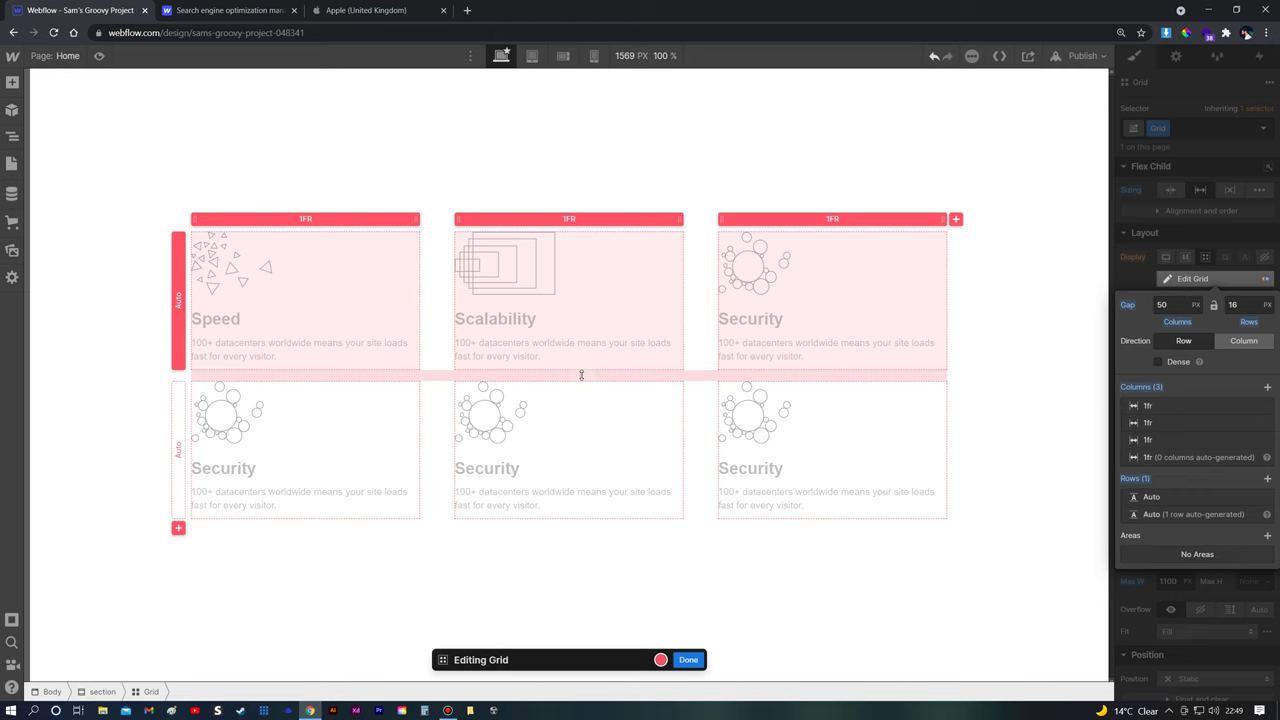
left_click_drag(583, 378, 577, 398)
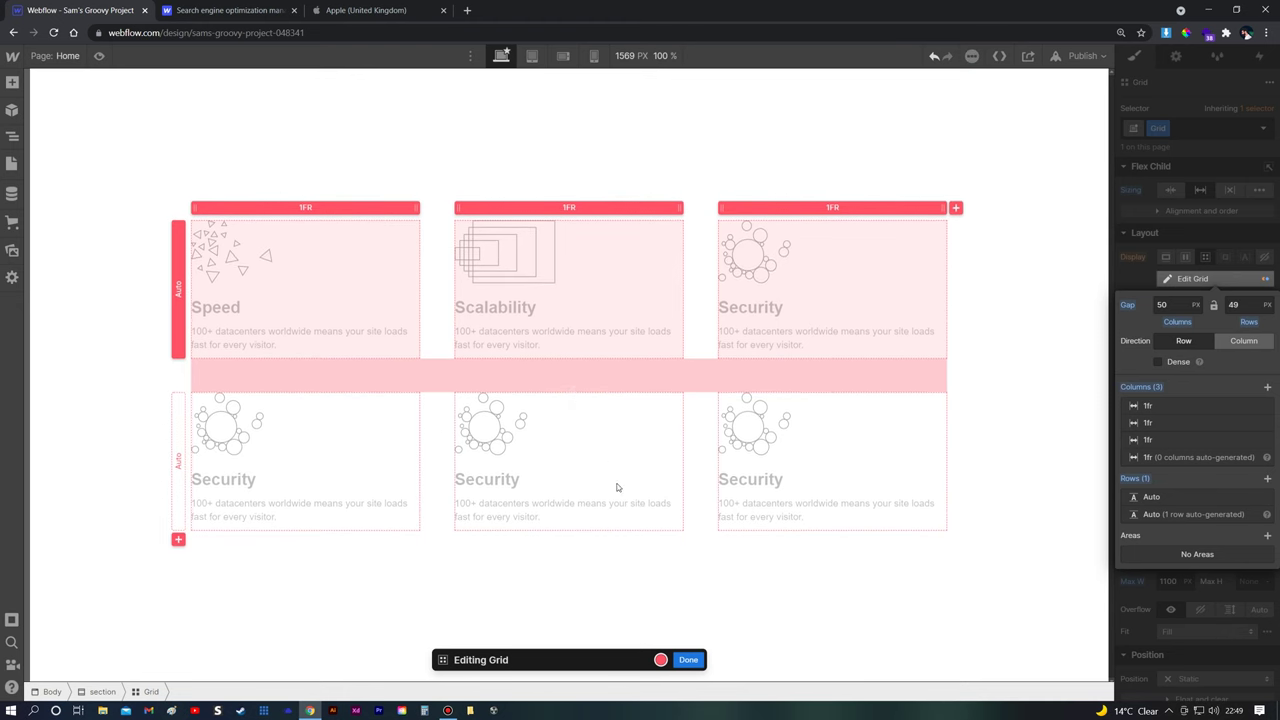
left_click(688, 660)
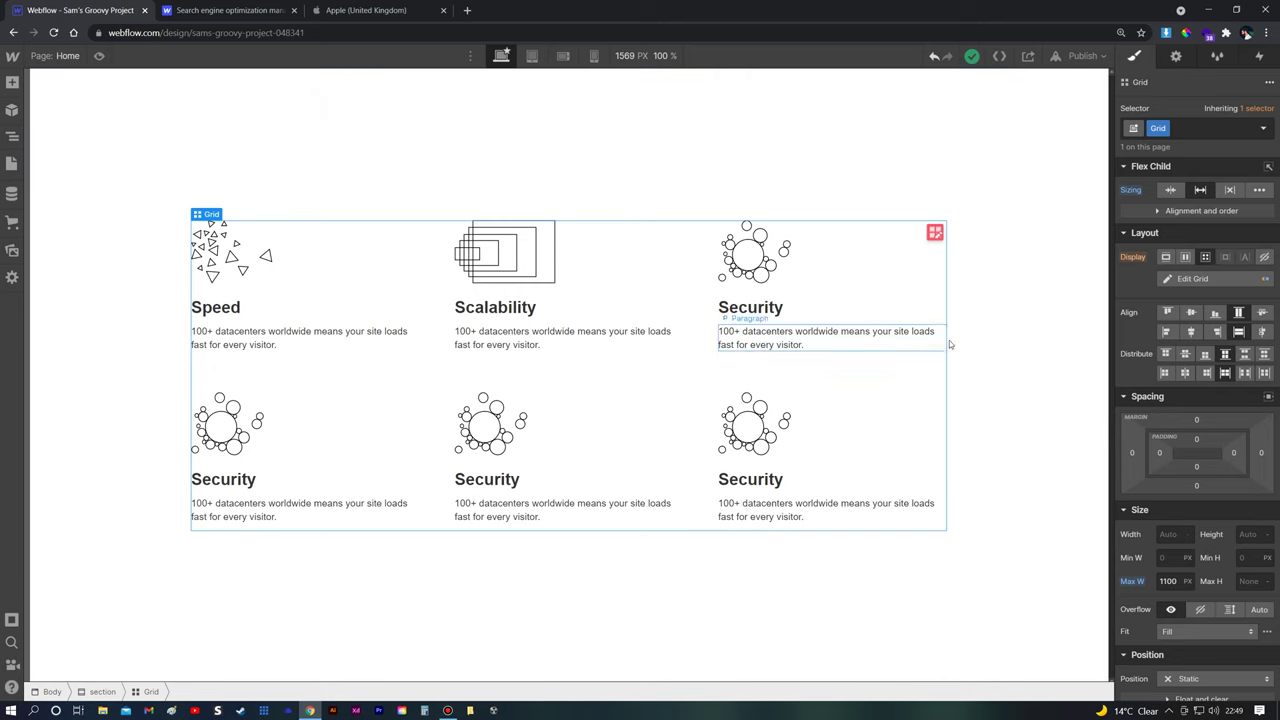
Select the surrounding section and switch to the reference SEO page
left_click(1035, 362)
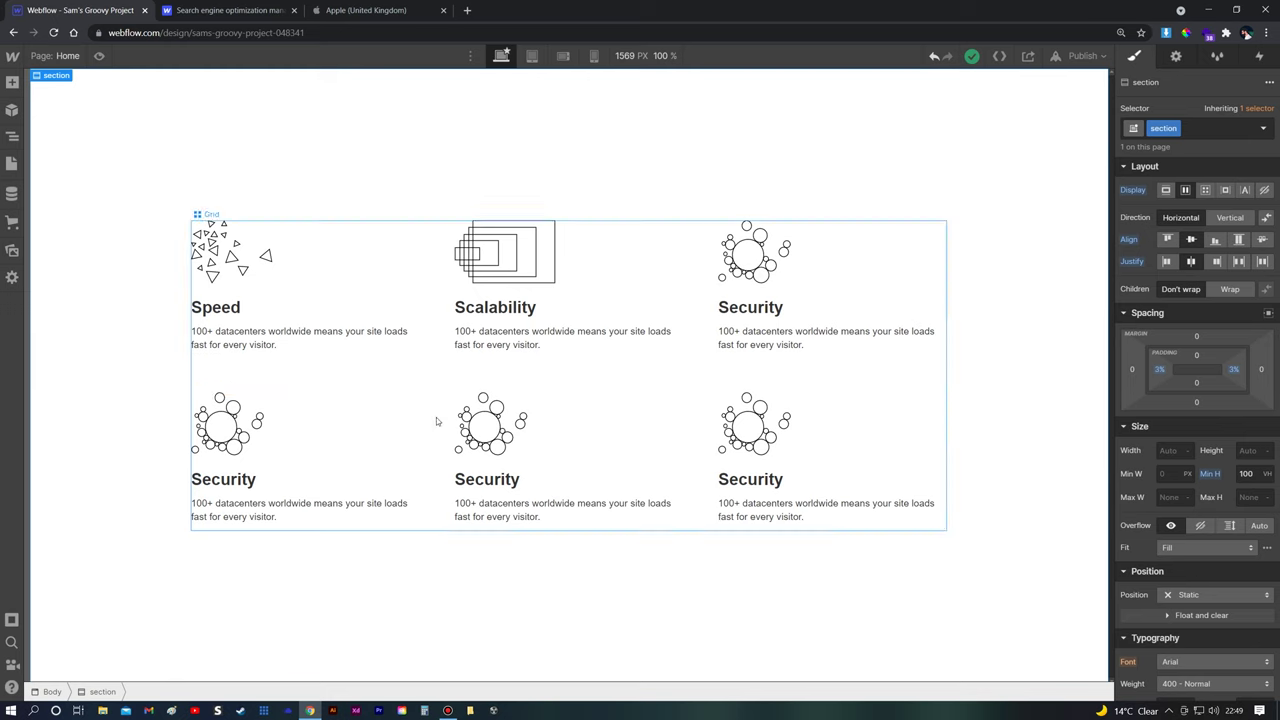
left_click(247, 9)
left_click_drag(1274, 540, 1275, 419)
Scroll the reference page to the Flexible CMS section, then return to the Designer project
scroll(883, 354, "down", 1)
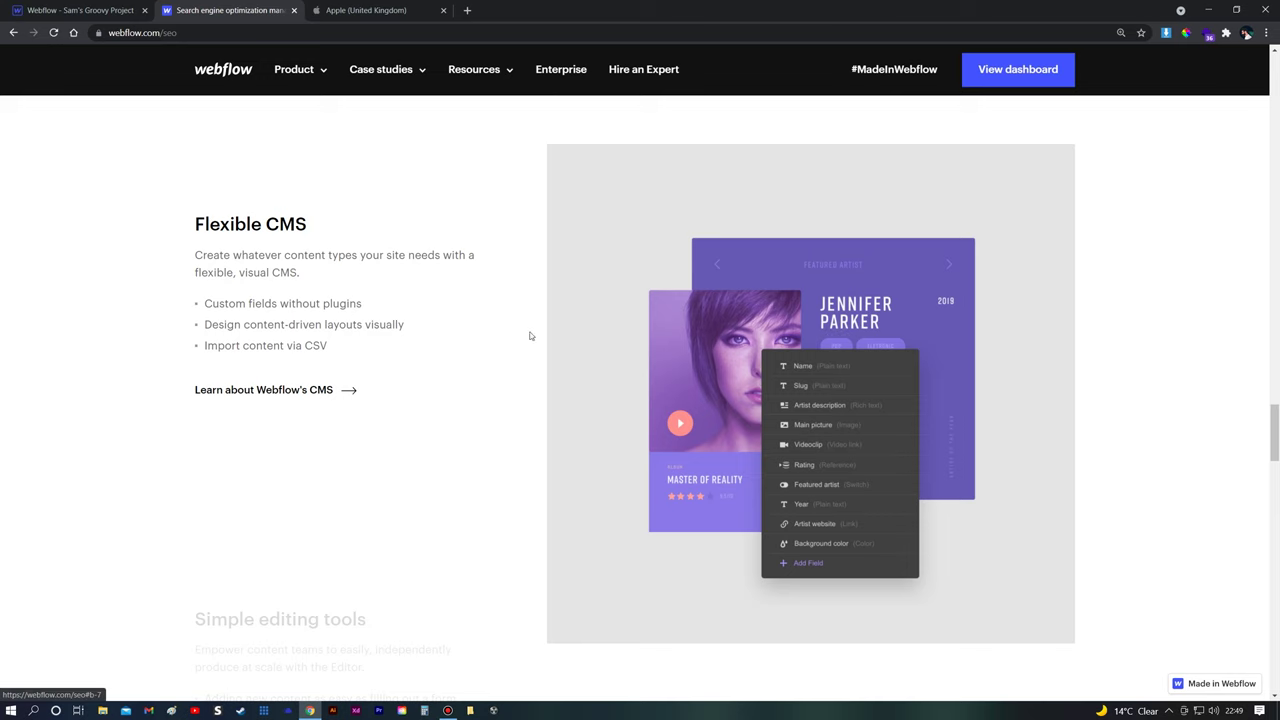
scroll(1276, 402, "up", 1)
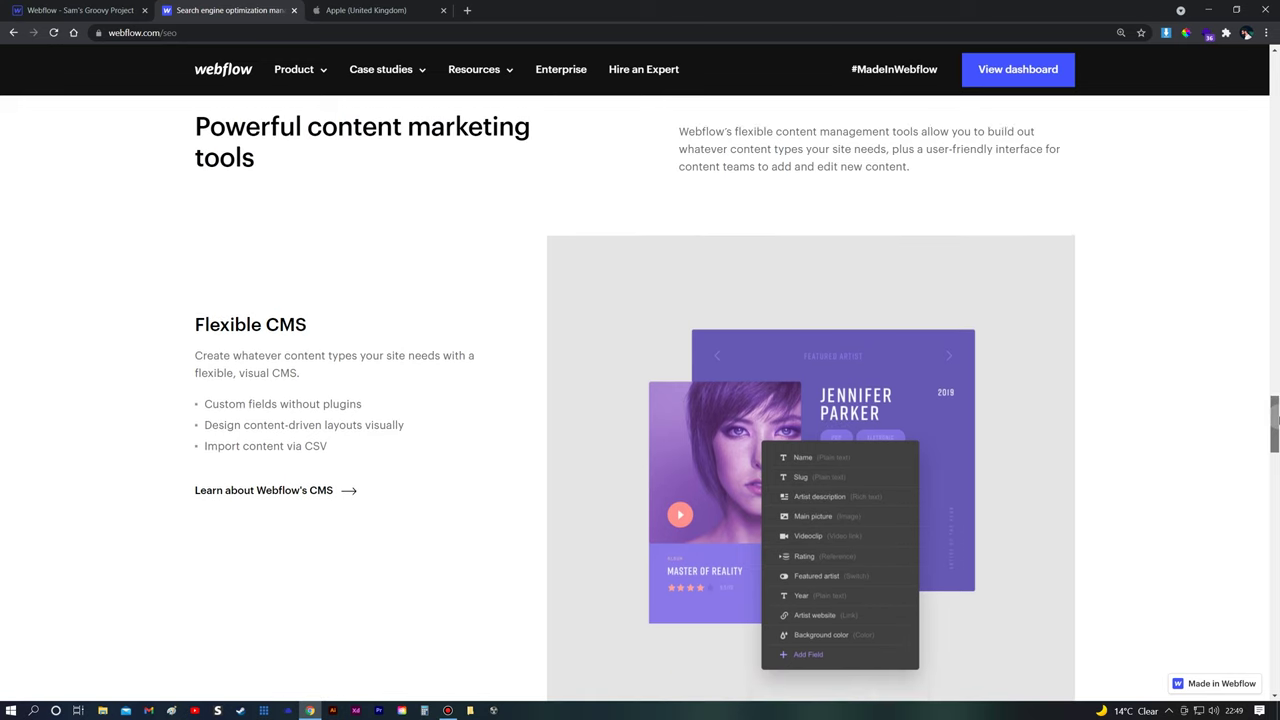
scroll(1275, 425, "down", 1)
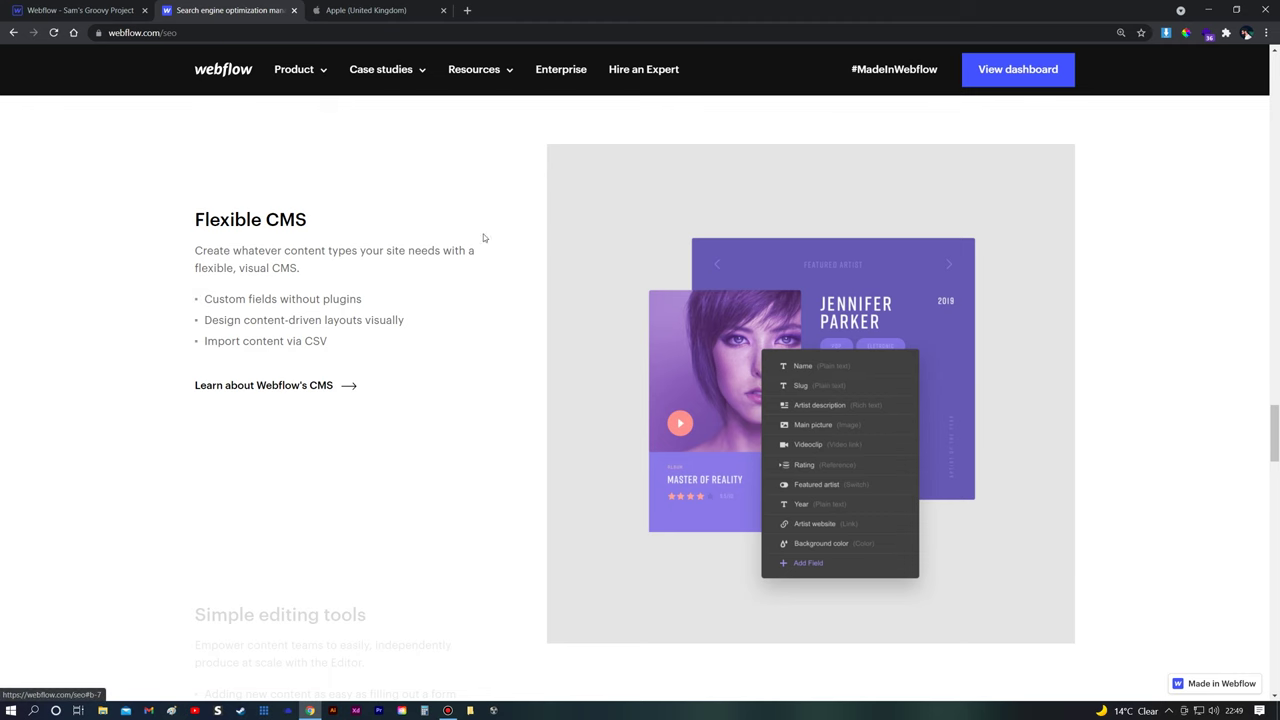
left_click(60, 9)
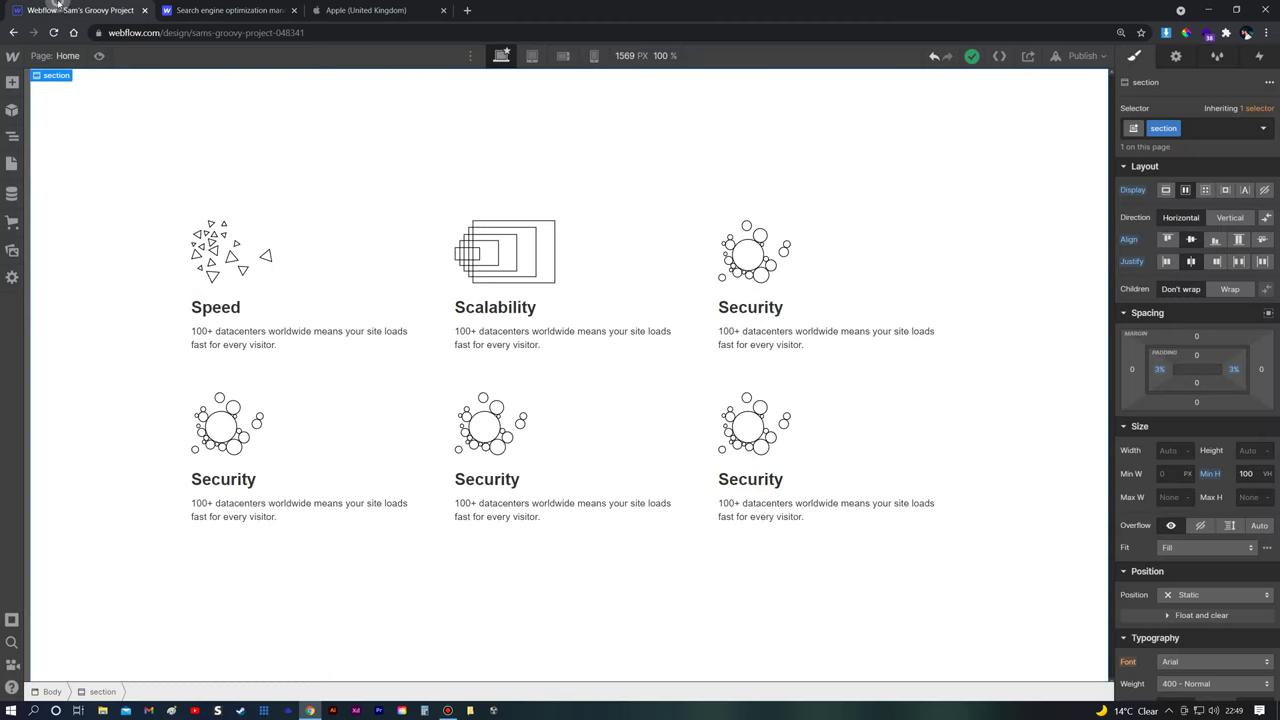
Delete the extra Security items from the grid's bottom row
left_click(700, 423)
left_click(935, 232)
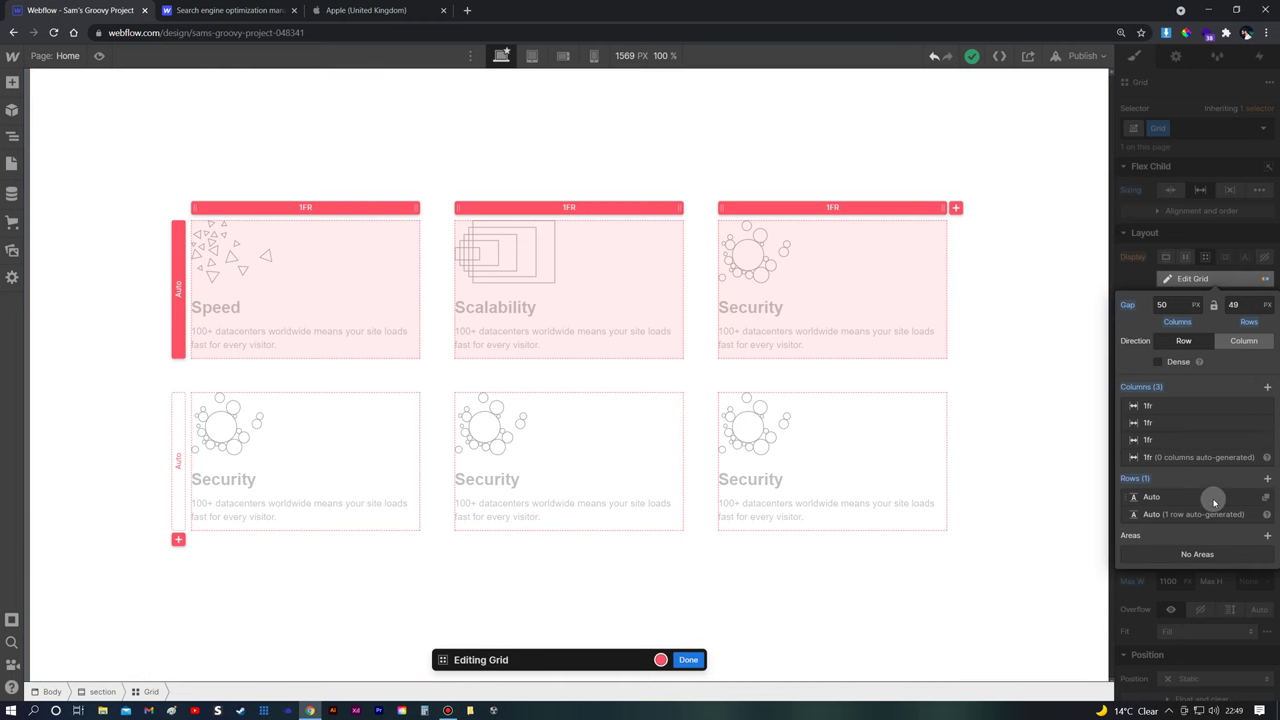
left_click(688, 660)
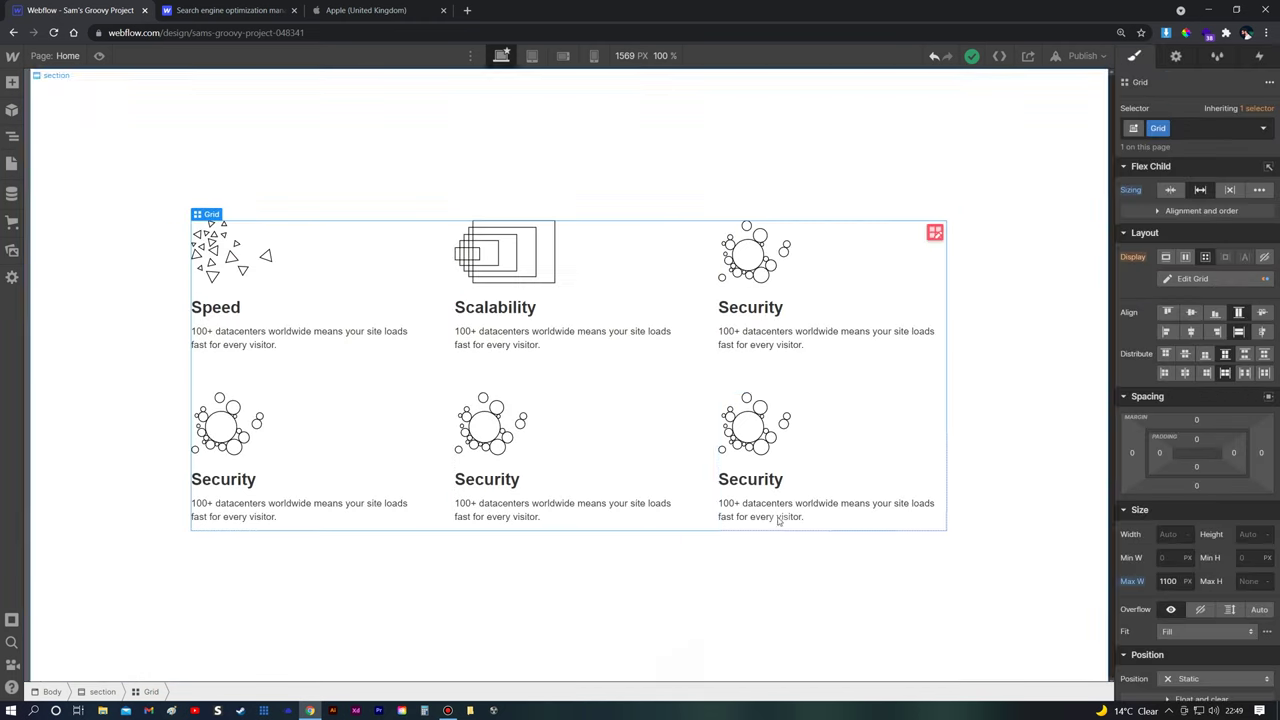
left_click(900, 421)
key("Delete")
key("Delete")
key("Delete")
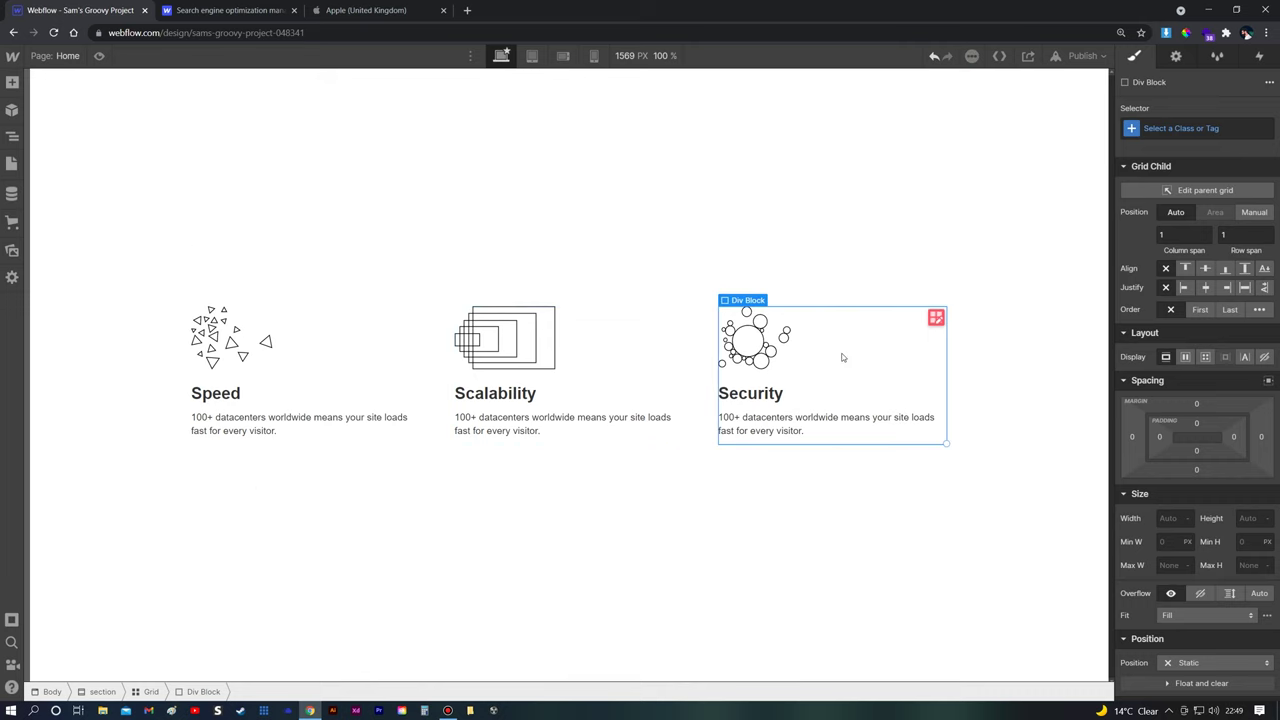
key("Delete")
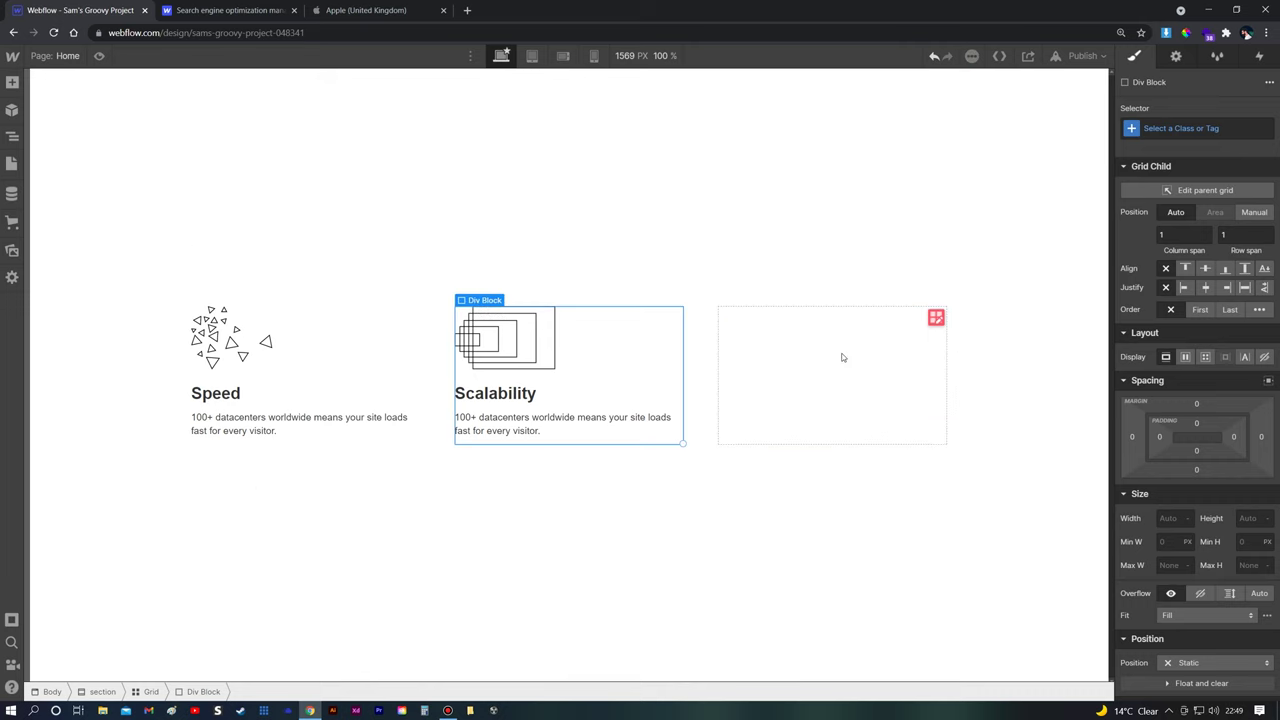
Remove the third grid column and clear the Scalability text and icon from the second cell
left_click(935, 317)
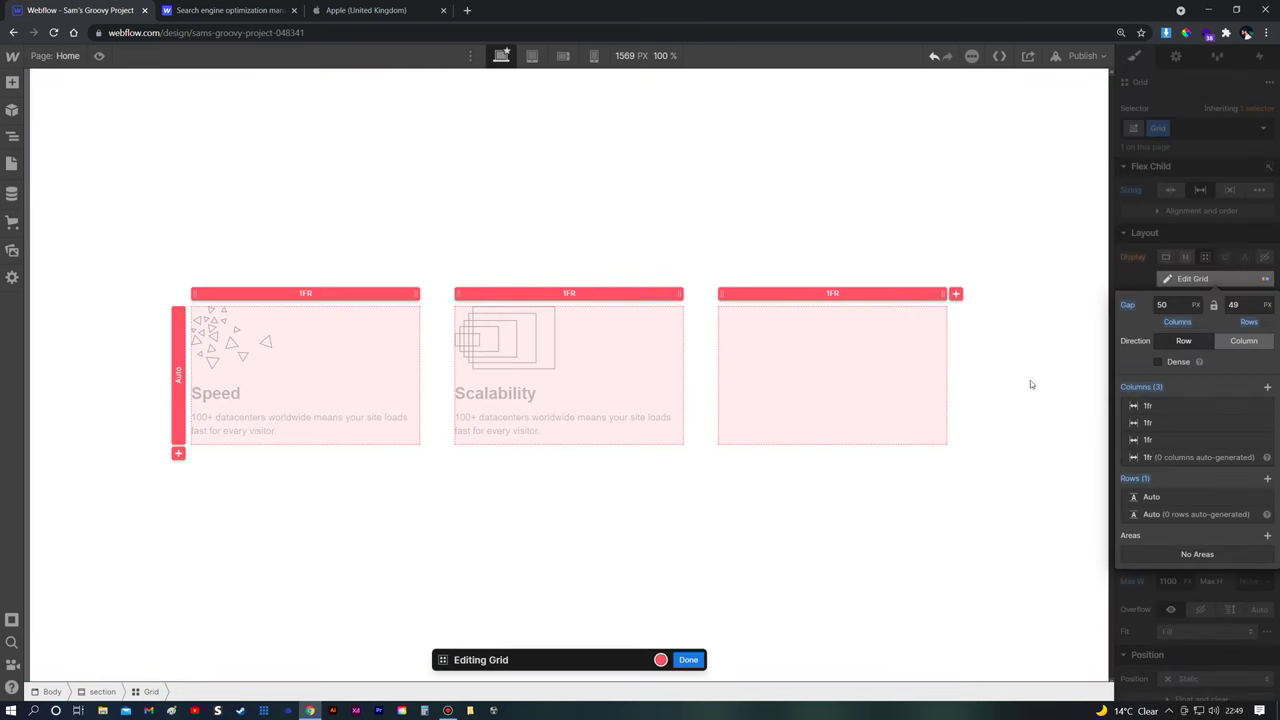
left_click(1260, 390)
left_click(1266, 408)
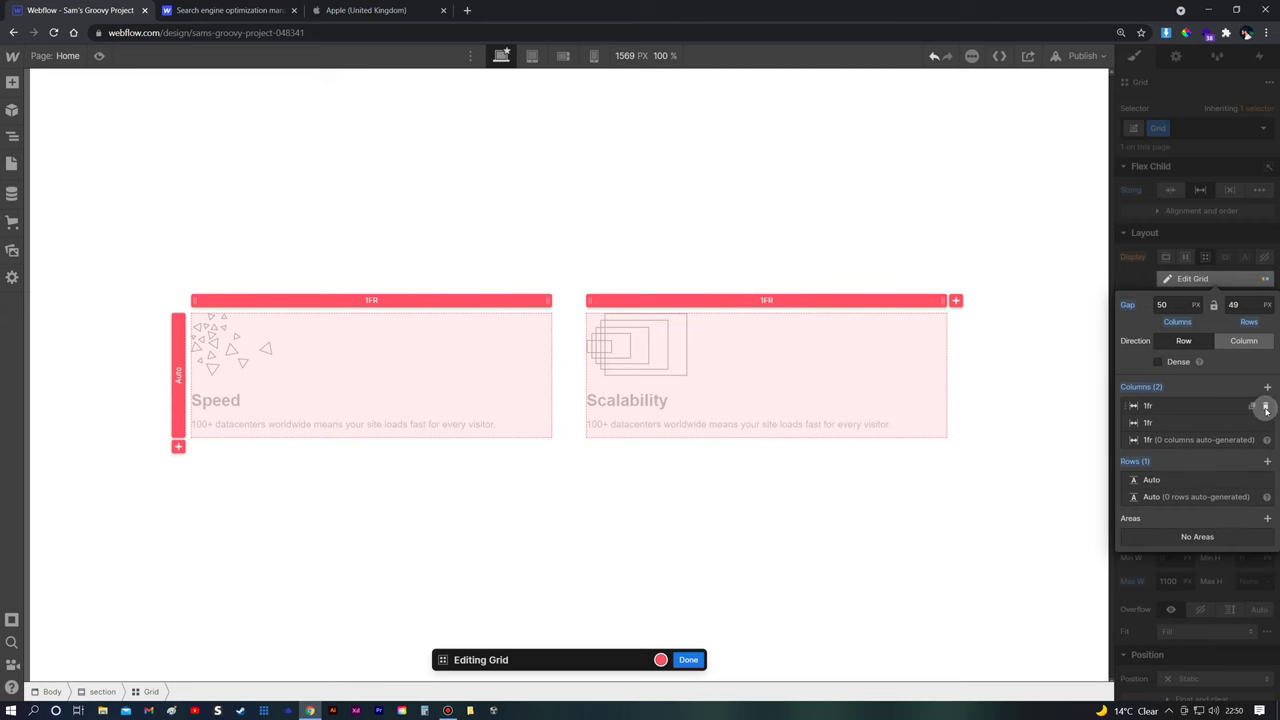
left_click(688, 660)
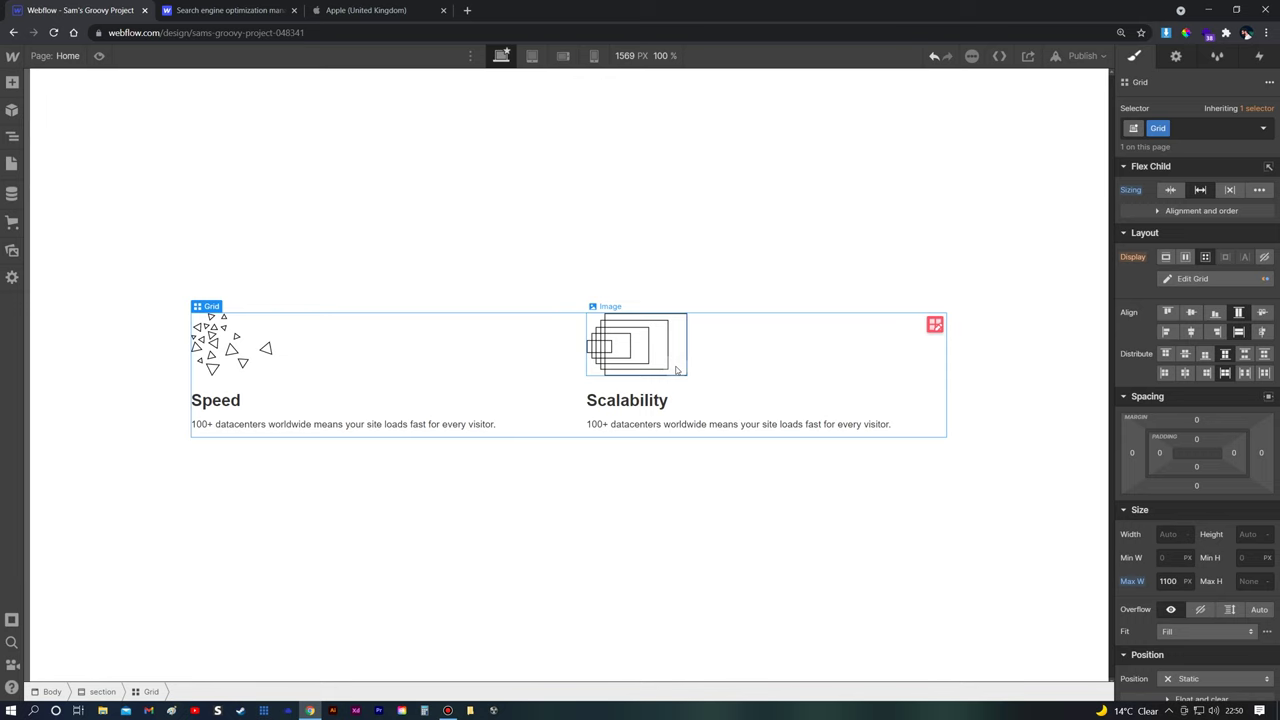
left_click(672, 423)
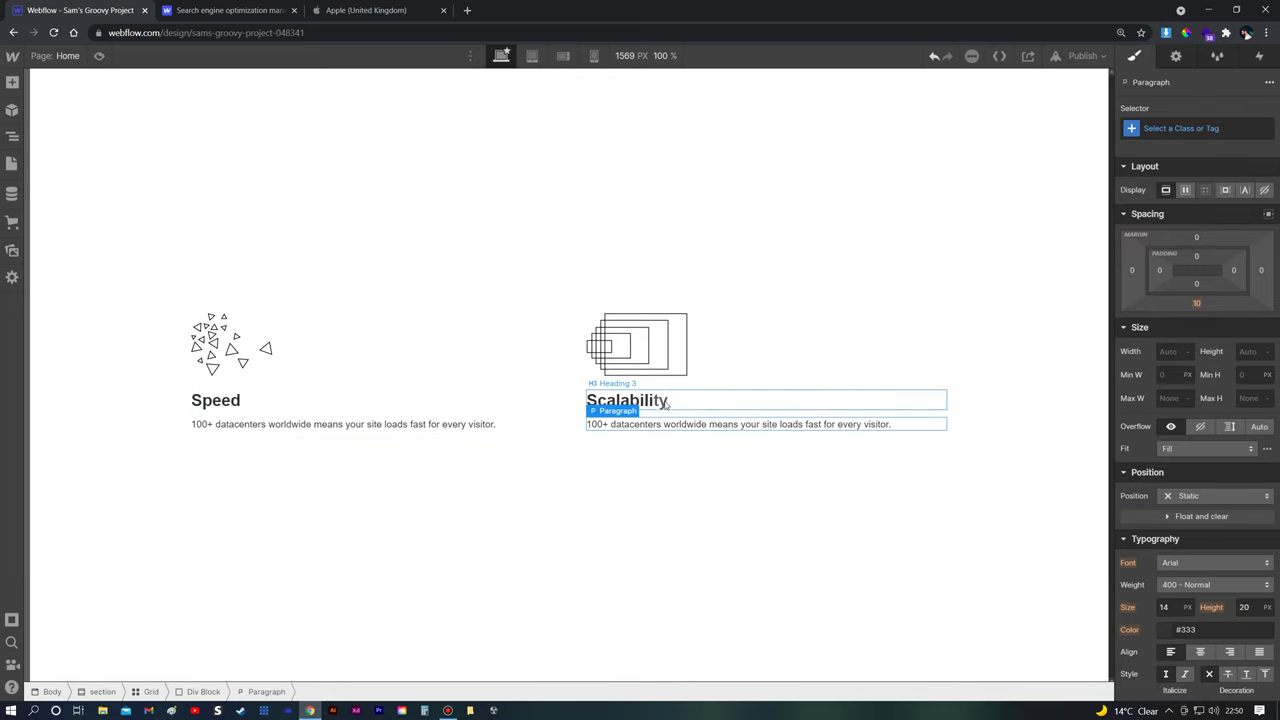
key("Delete")
key("Delete")
key("Delete")
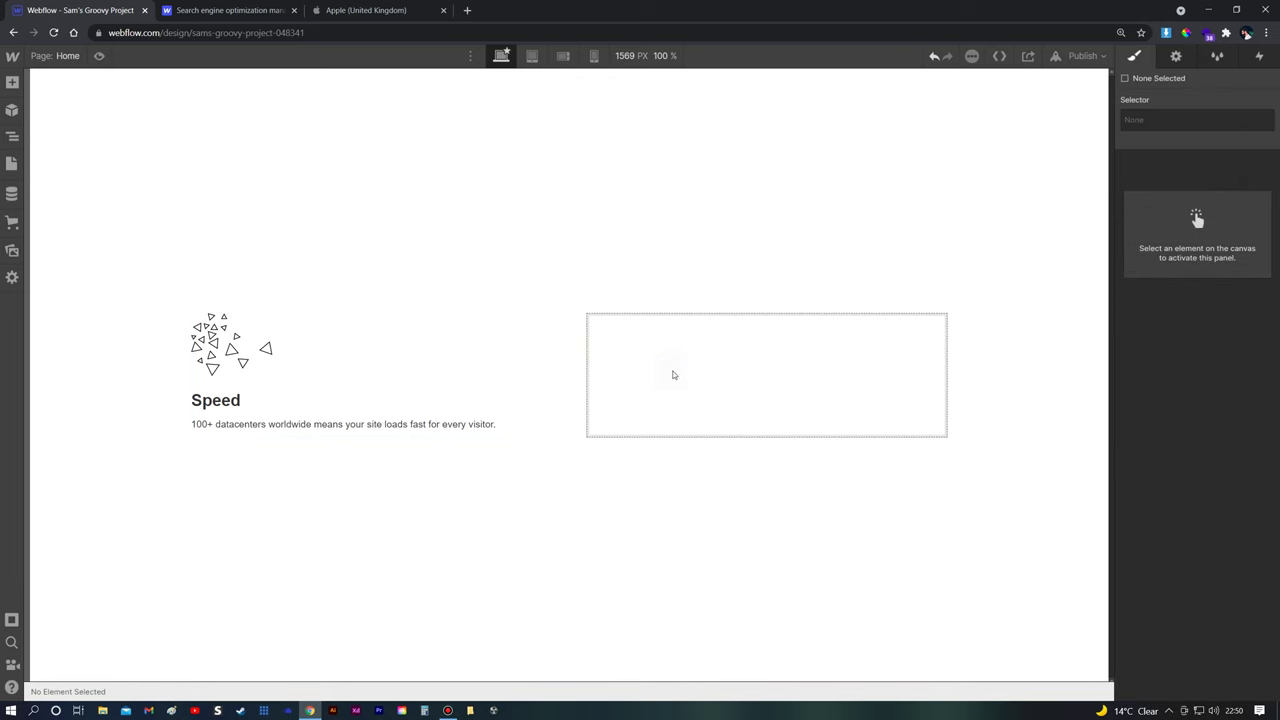
left_click(698, 385)
Add an image to the empty cell showing the surf destinations screenshot
key("a")
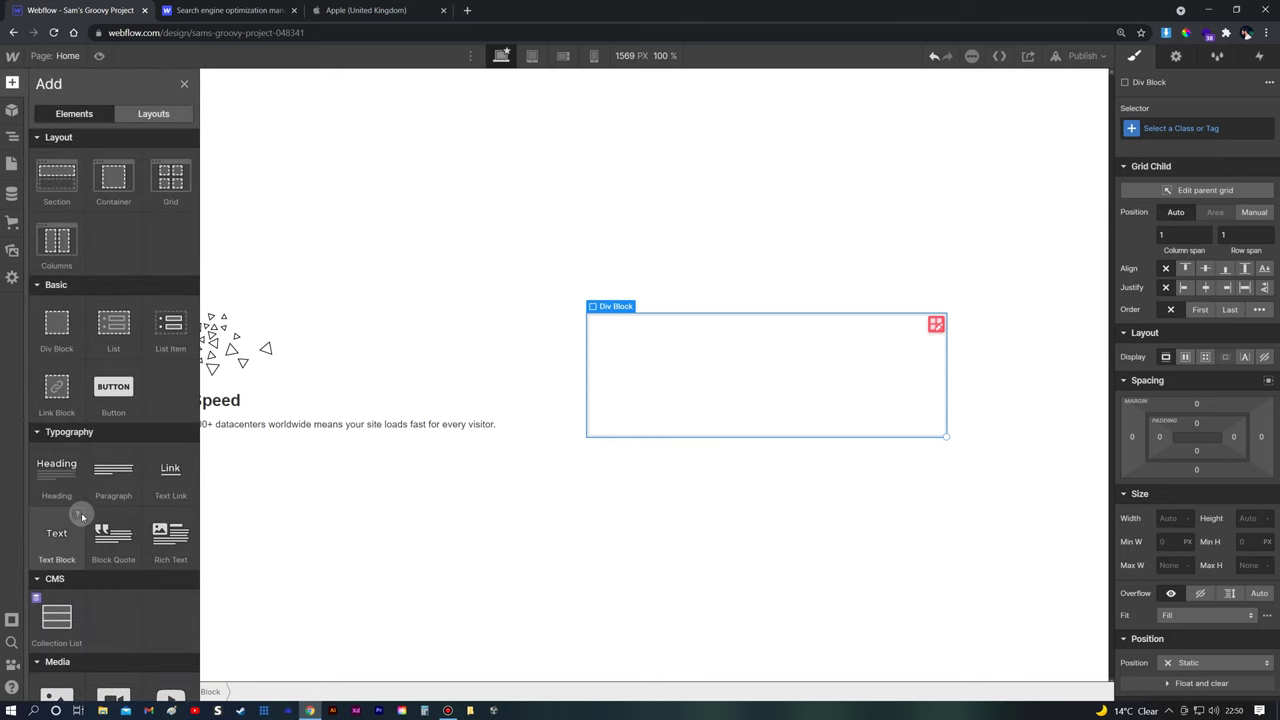
scroll(81, 512, "down", 1)
left_click(57, 615)
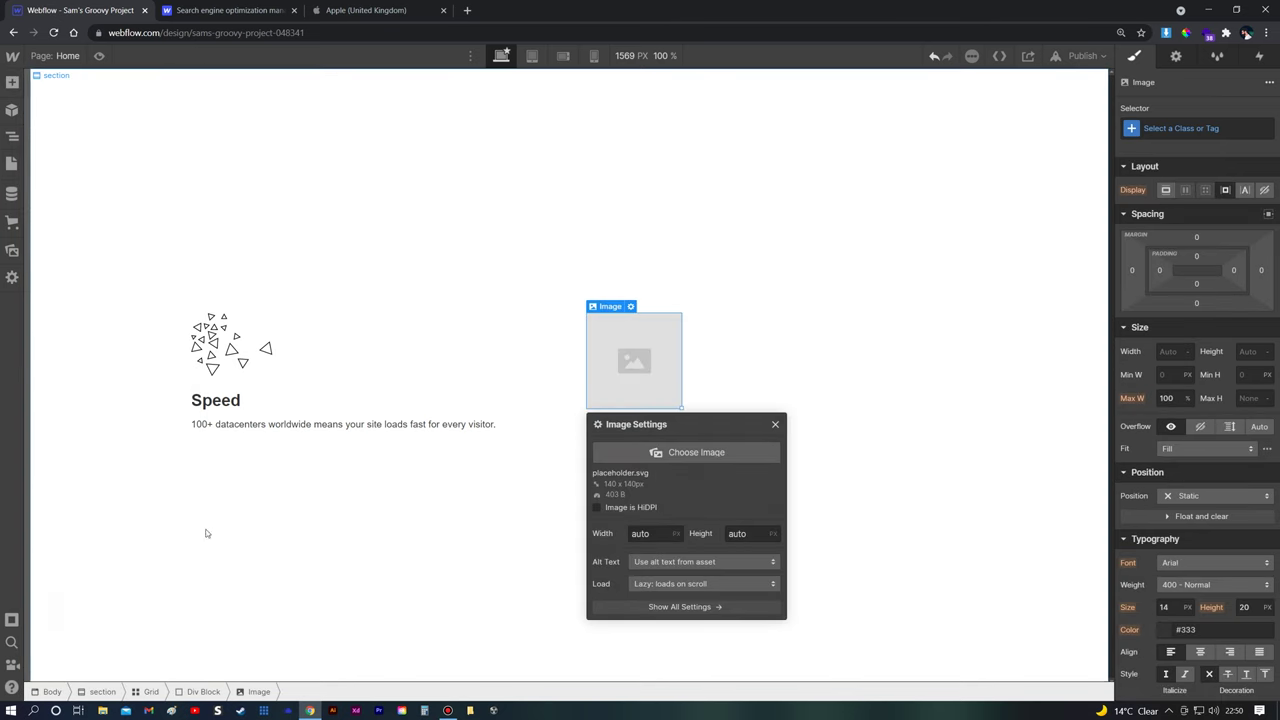
left_click(699, 453)
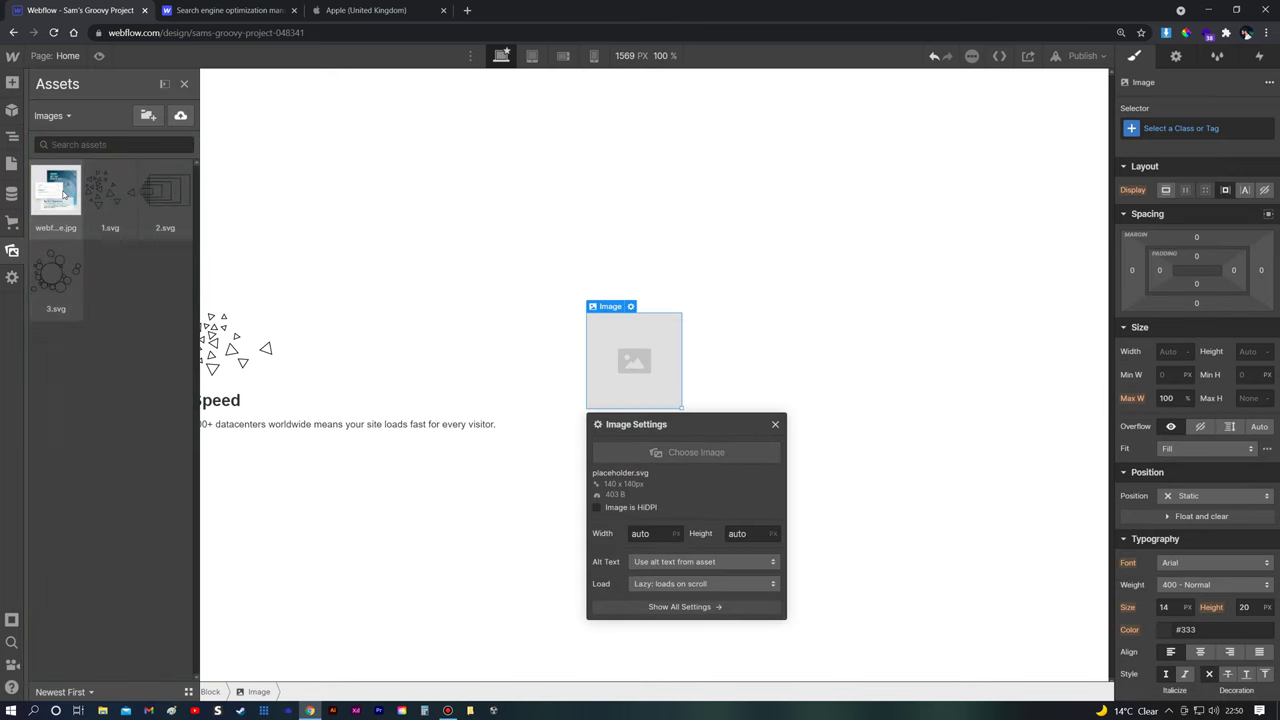
left_click(56, 190)
Delete the triangle icon and retitle the Speed heading to 'Flecible CMS'
left_click(255, 210)
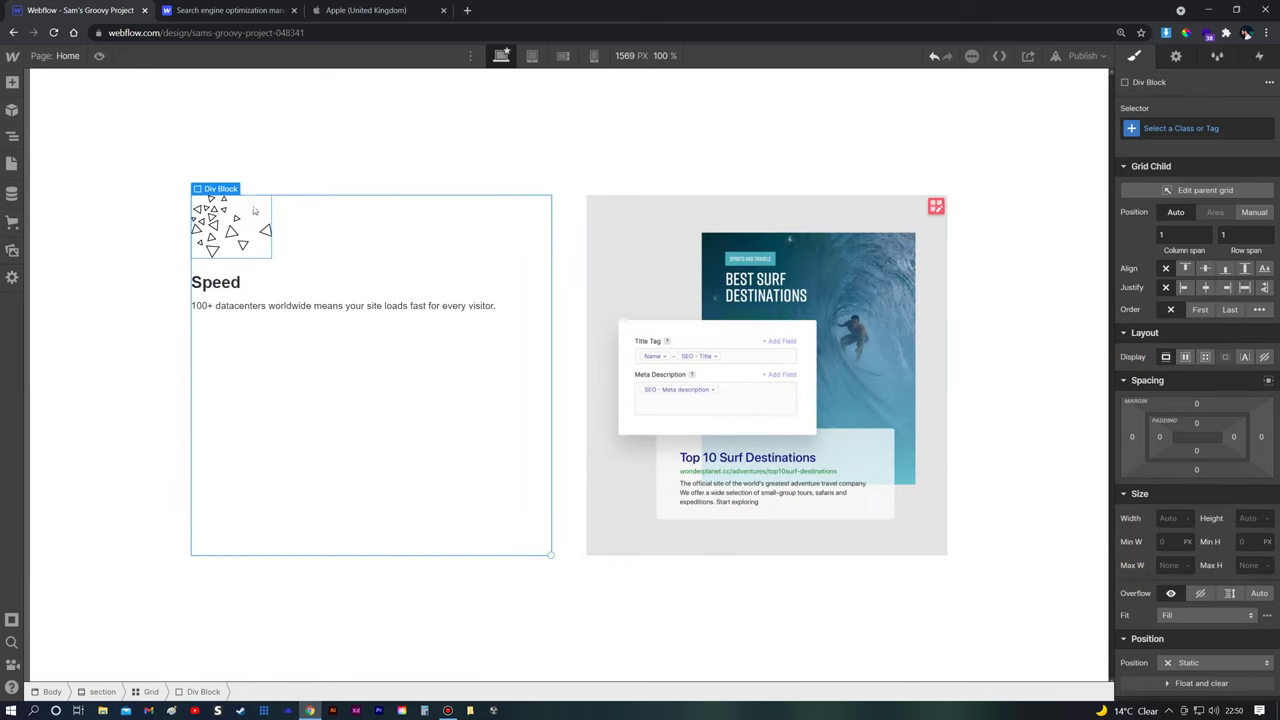
key("Delete")
key("Escape")
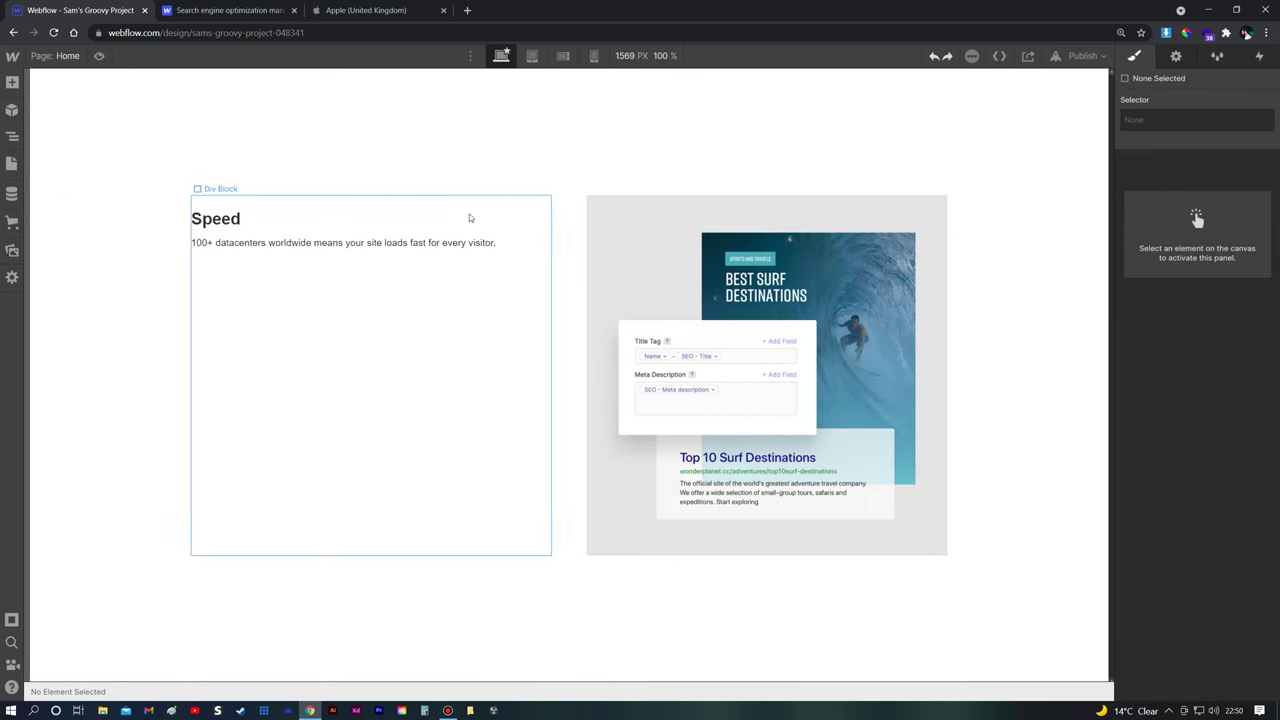
left_click(248, 10)
left_click(137, 11)
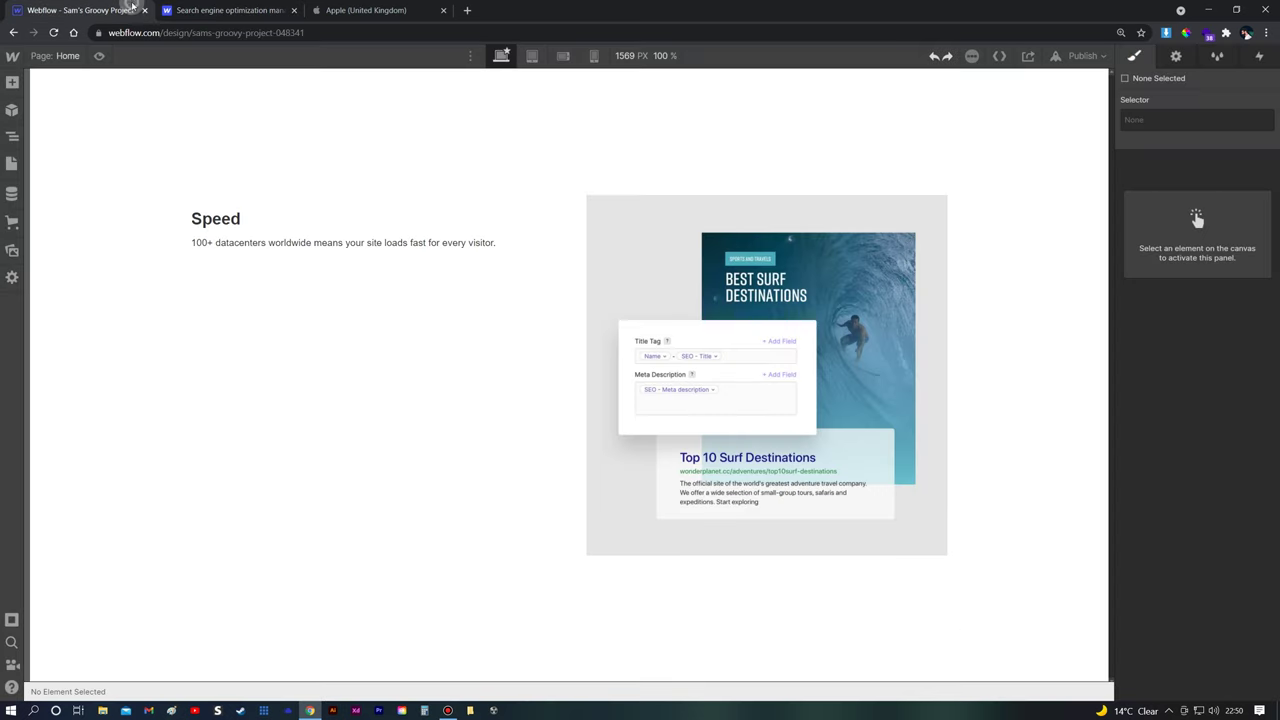
double_click(260, 218)
left_click_drag(260, 218, 180, 217)
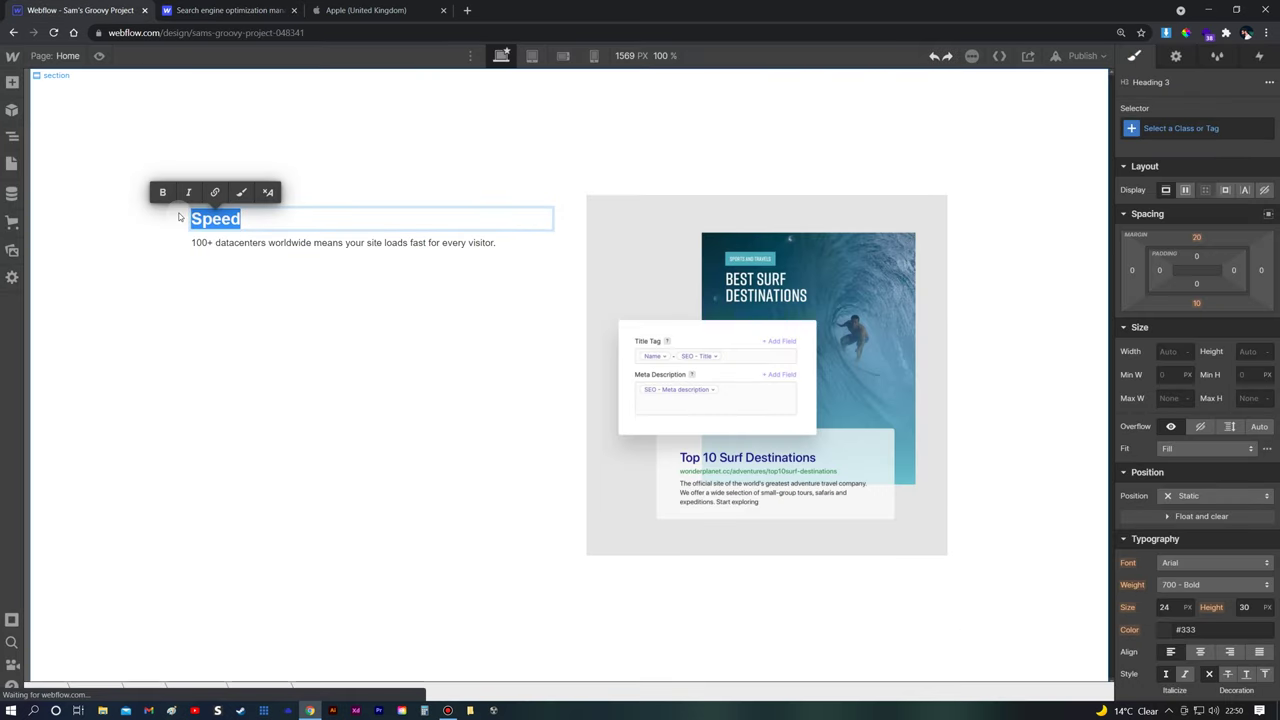
type("Flec")
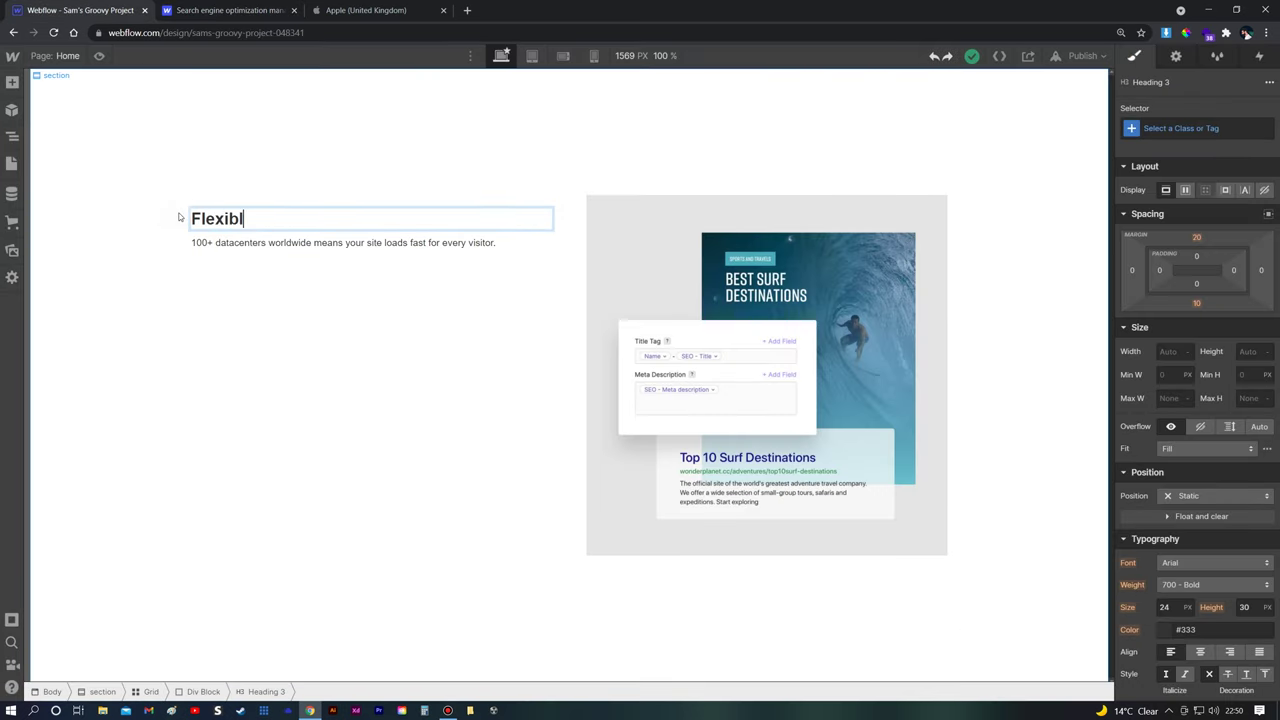
type("ible CMS")
key("Escape")
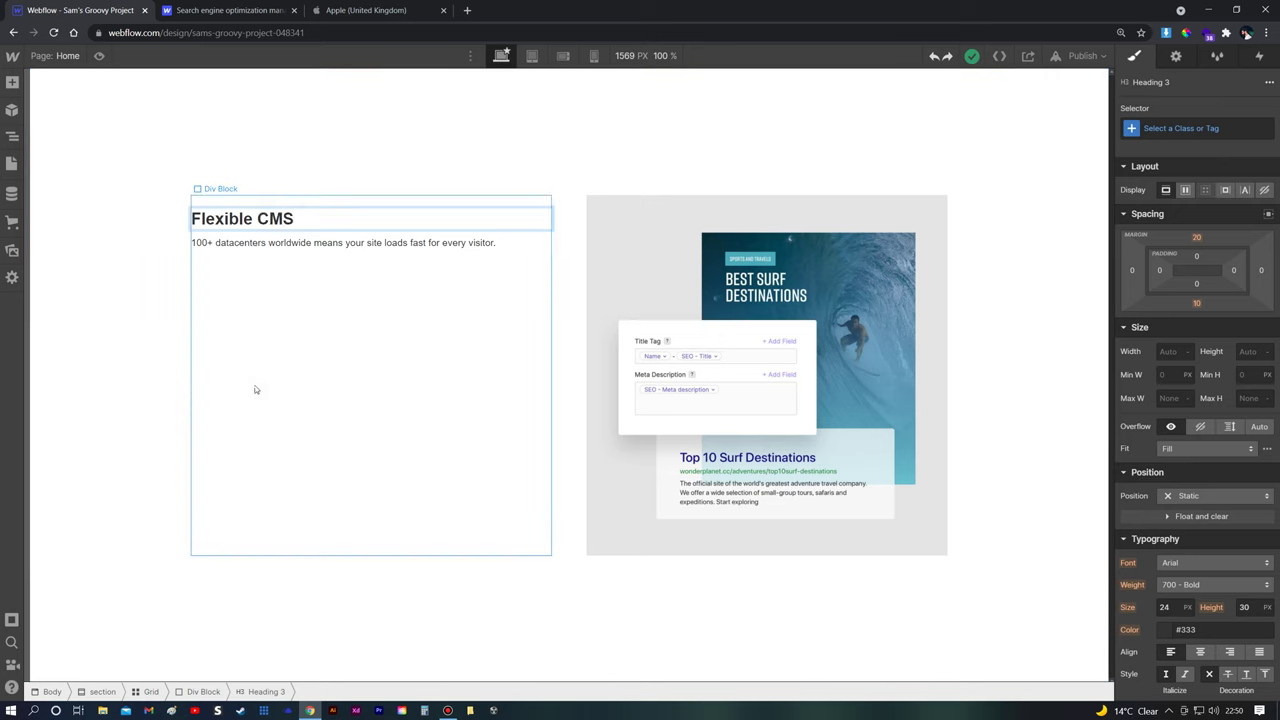
Replace the old datacenters paragraph in the left cell with a new placeholder paragraph
left_click(294, 369)
left_click(389, 242)
key("Delete")
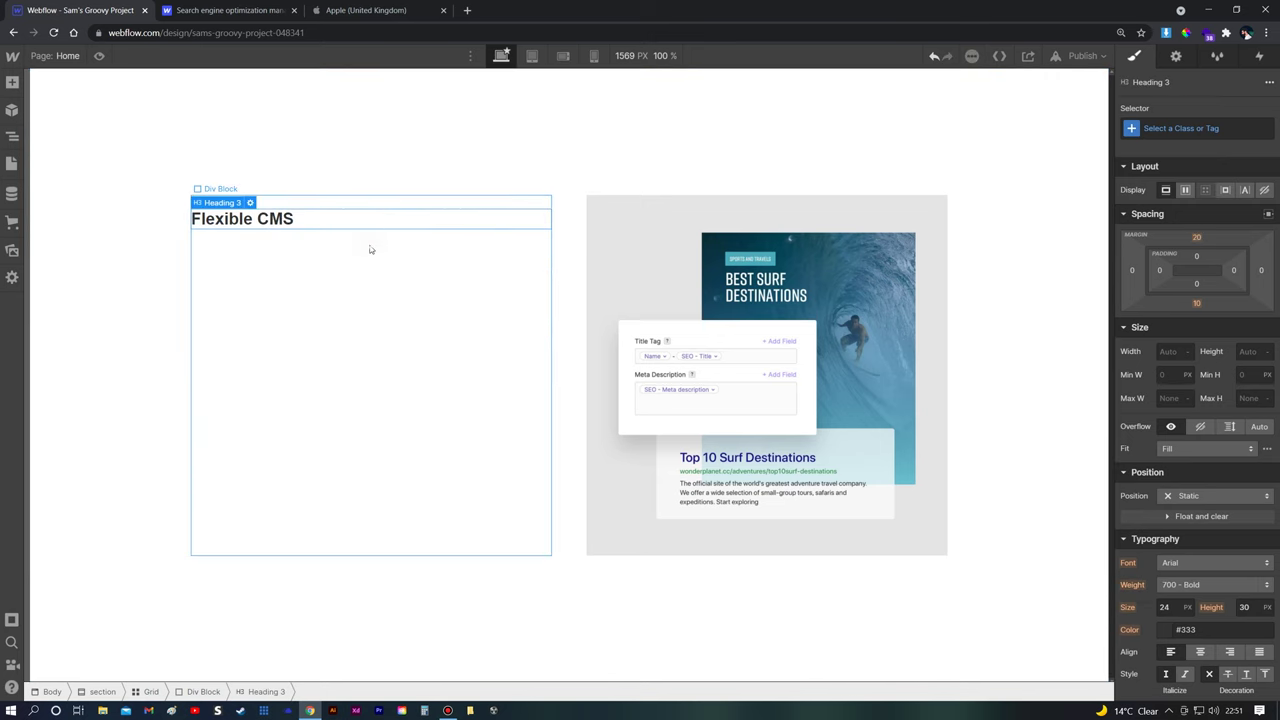
left_click(371, 248)
key("a")
scroll(110, 517, "down", 3)
scroll(110, 517, "up", 3)
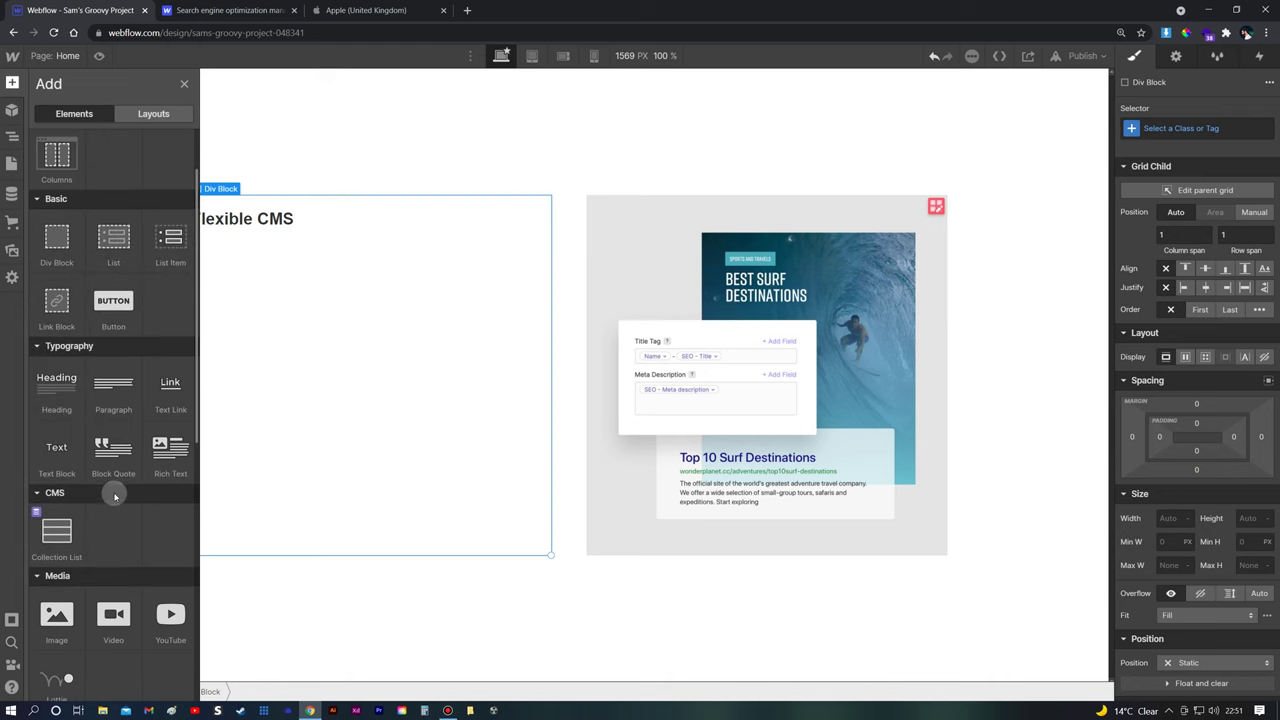
left_click_drag(113, 395, 312, 391)
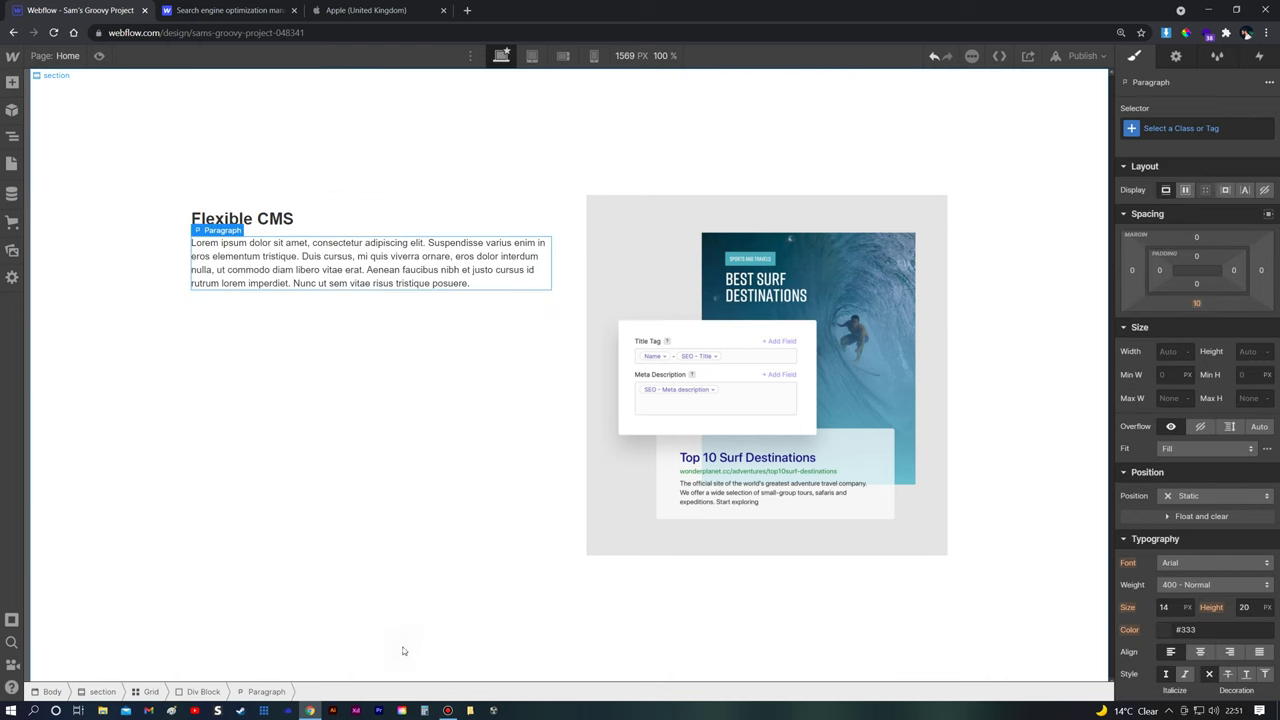
left_click(393, 434)
Compare the section against the reference site's Flexible CMS layout
key("ctrl+Tab")
left_click(408, 372)
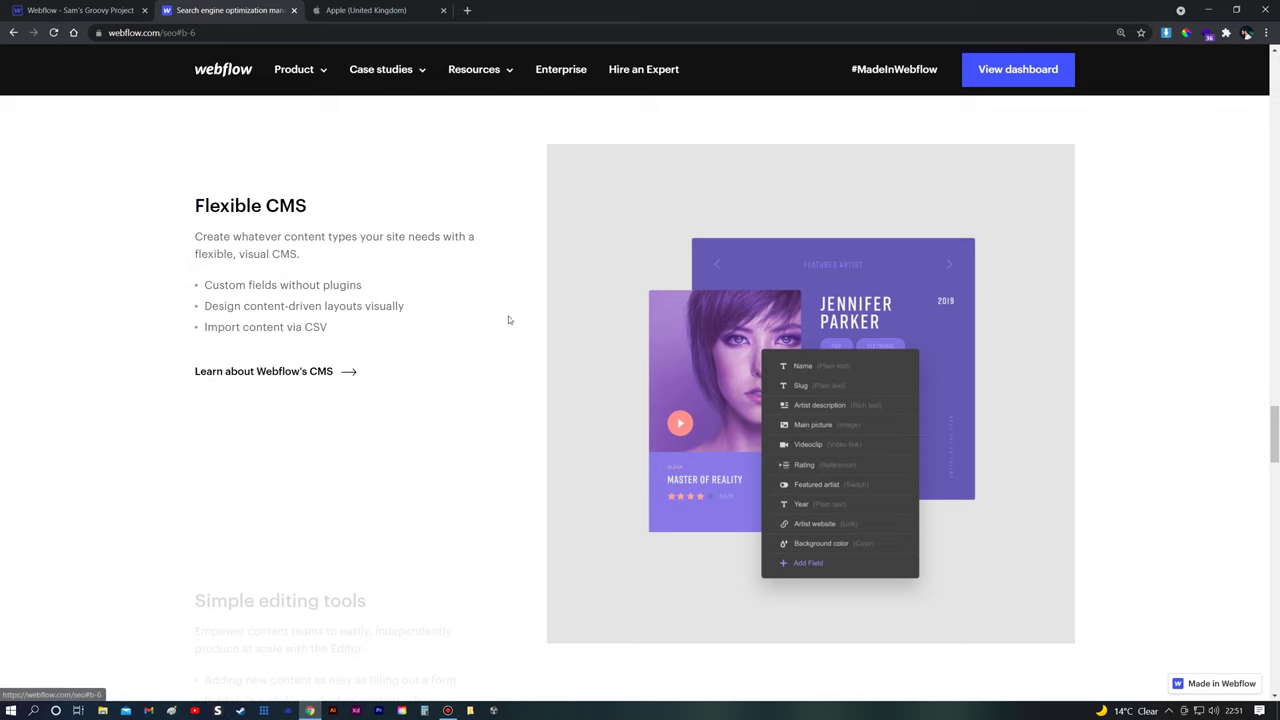
left_click(768, 260)
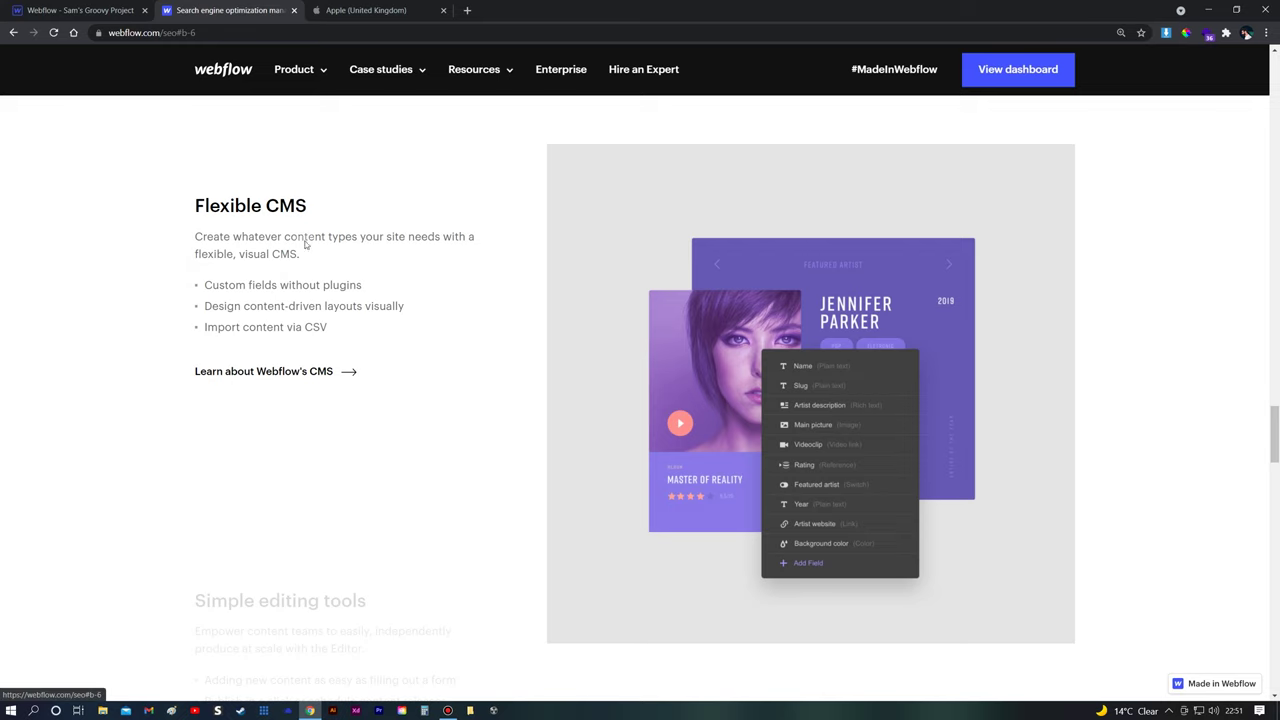
scroll(490, 440, "down", 5)
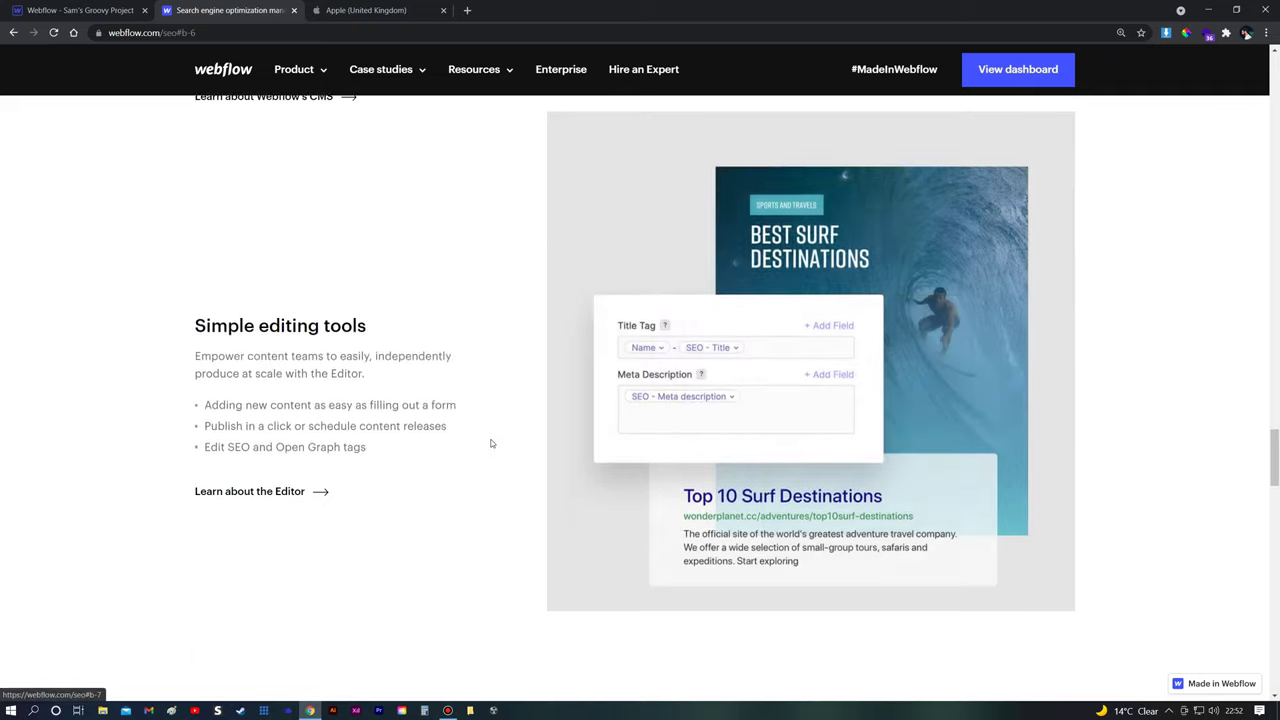
scroll(500, 463, "up", 1)
key("ctrl+shift+Tab")
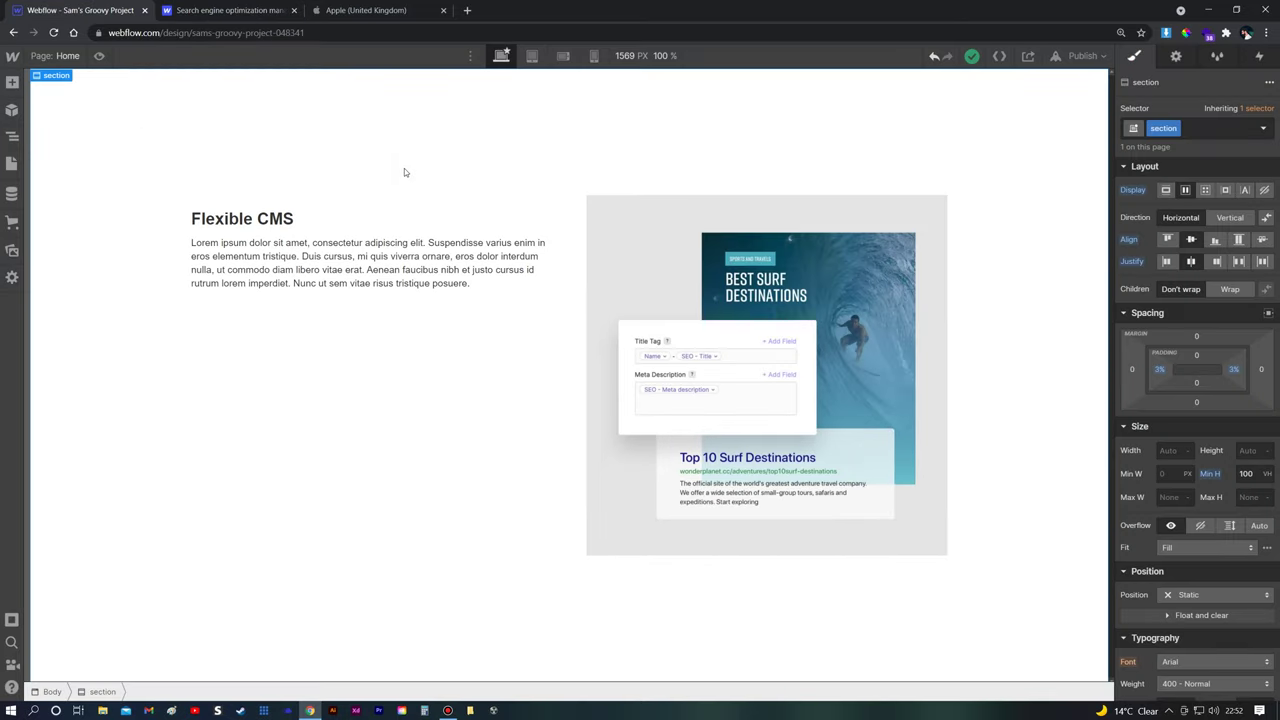
Preview the page without editing panels and resize the canvas to test the mobile layout
left_click(99, 55)
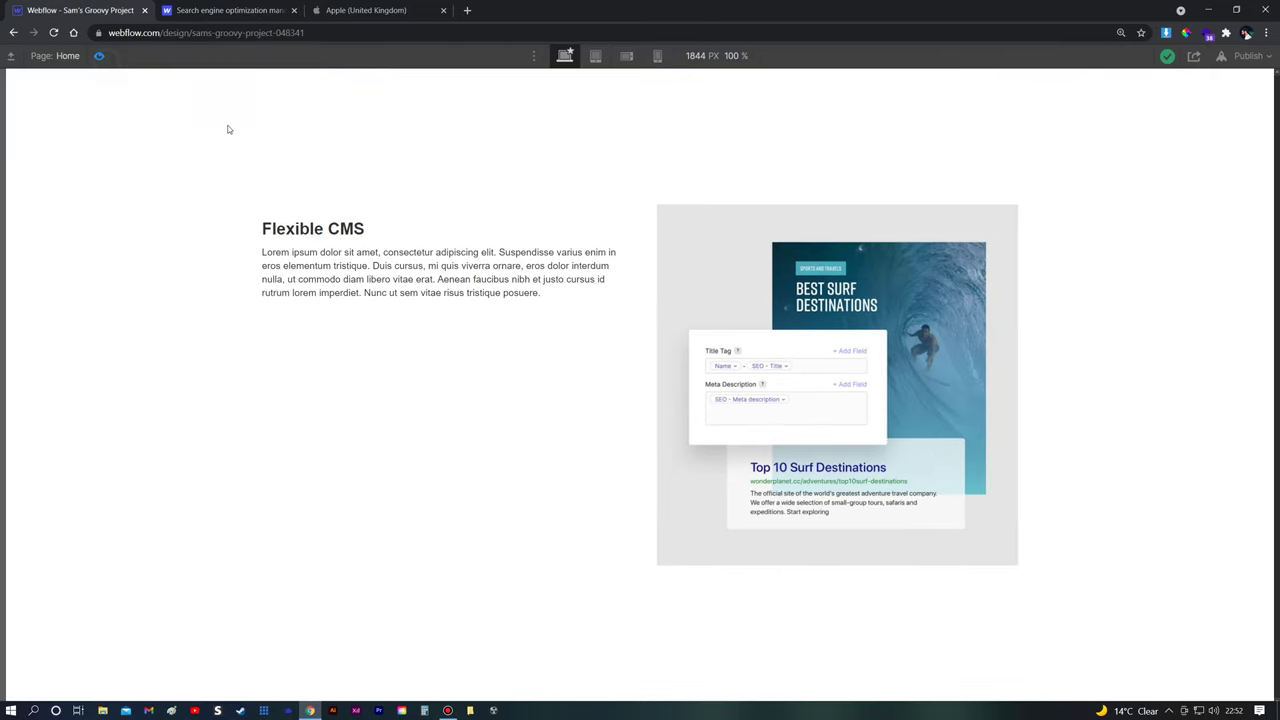
left_click_drag(1147, 416, 1272, 380)
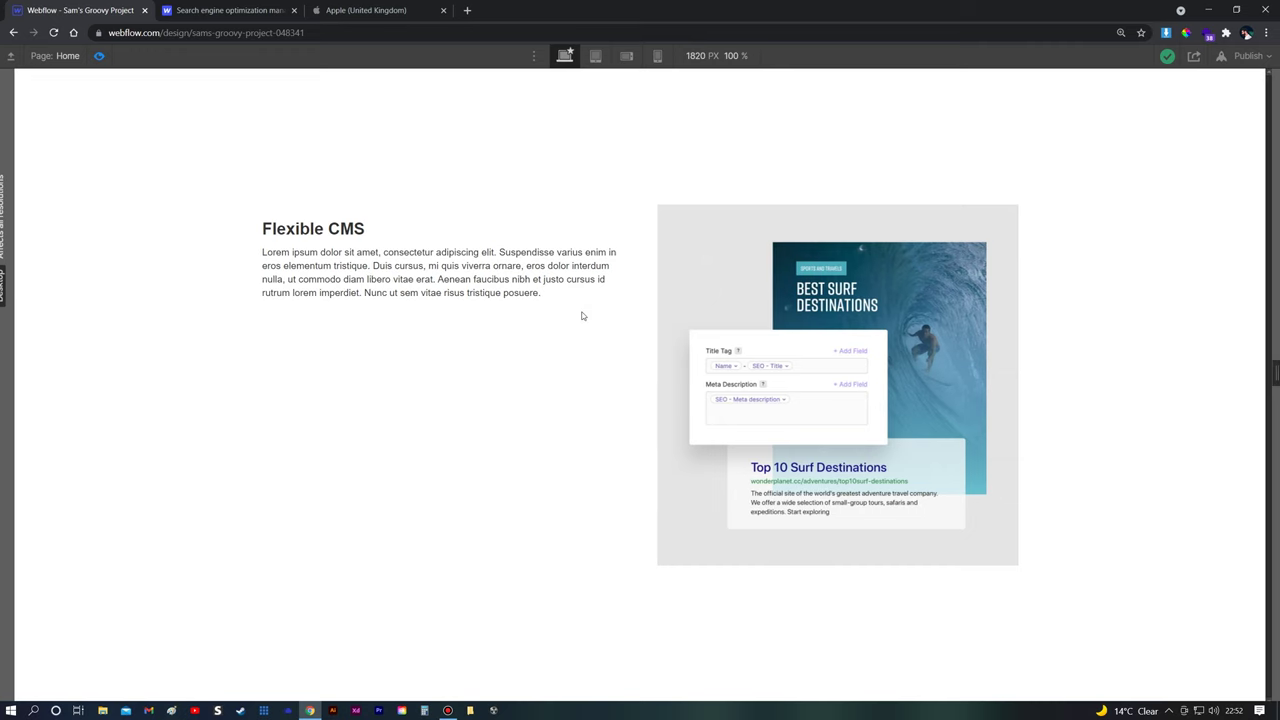